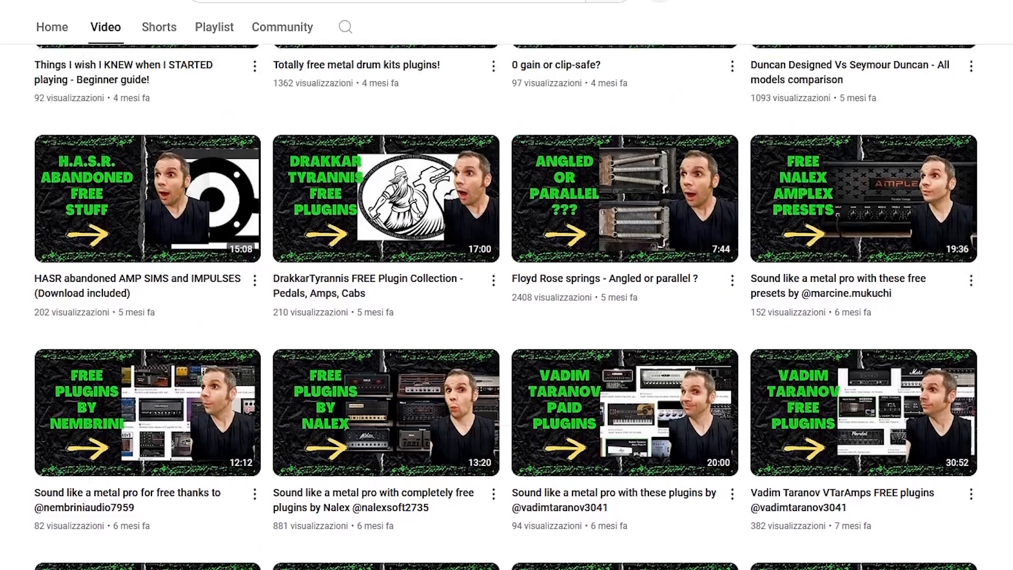
Scroll the YouTube channel's Videos grid back up to the channel header.
scroll(506, 317, up, 8)
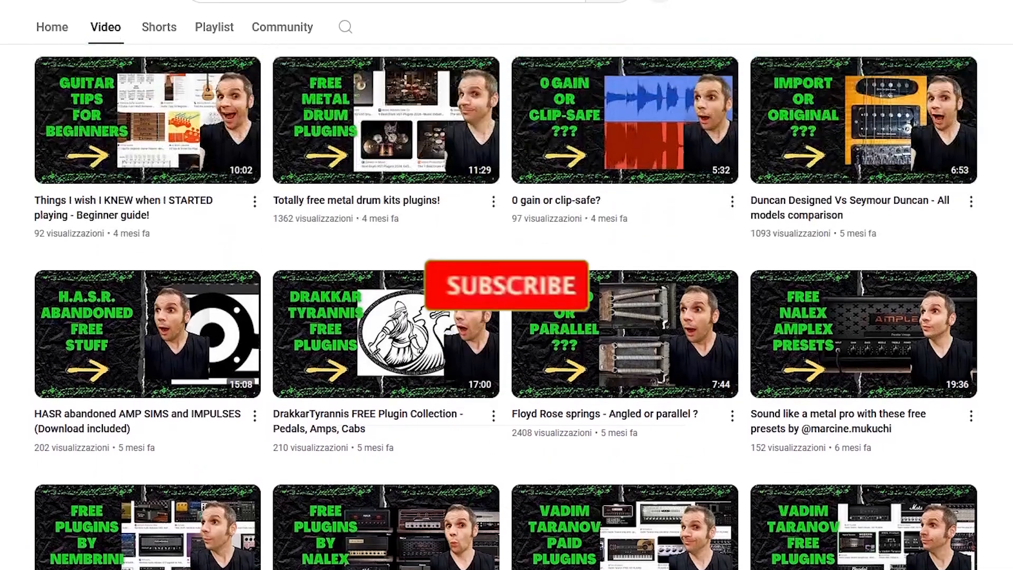
scroll(507, 306, up, 14)
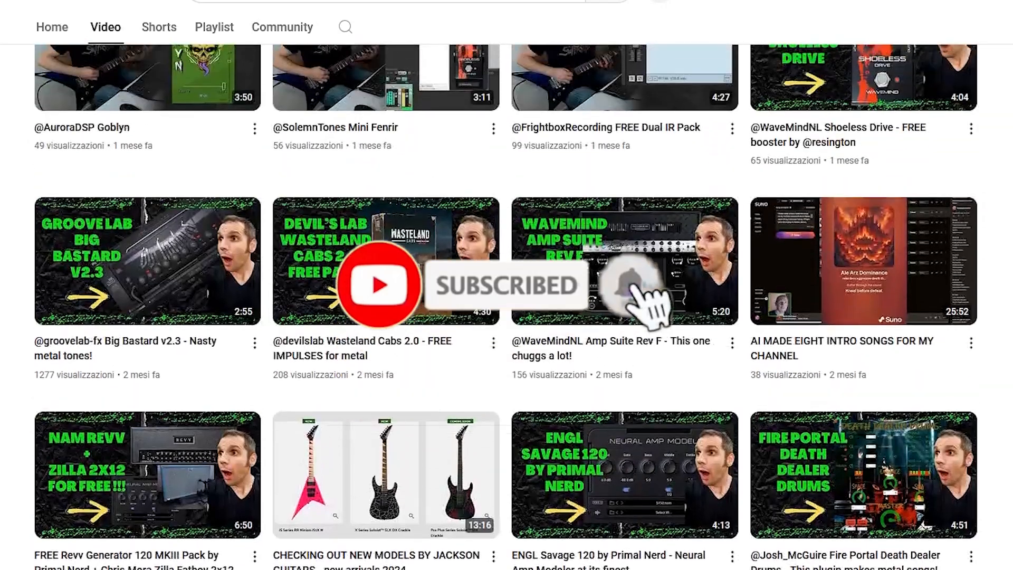
scroll(506, 285, up, 8)
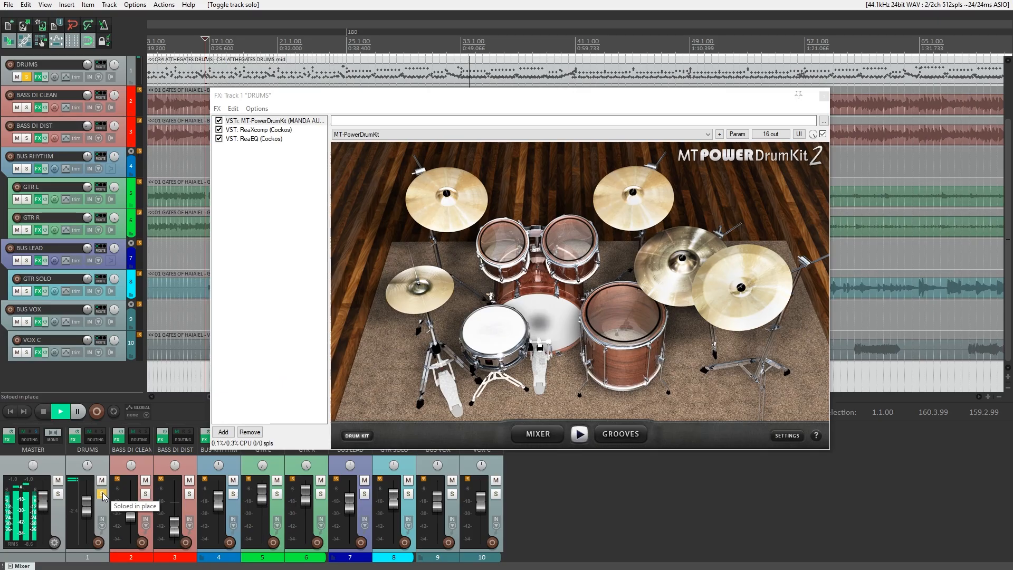
click(102, 495)
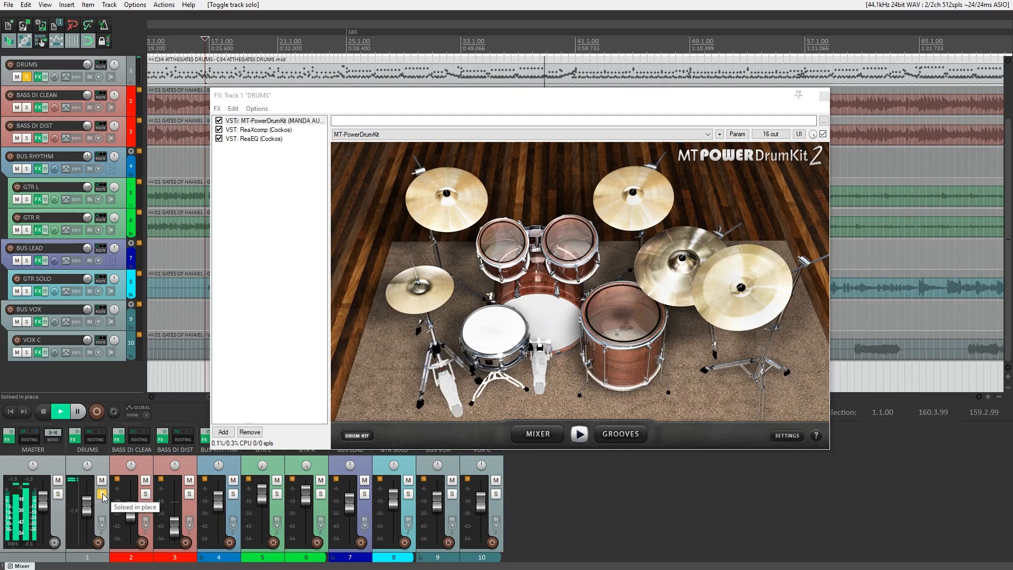
click(103, 495)
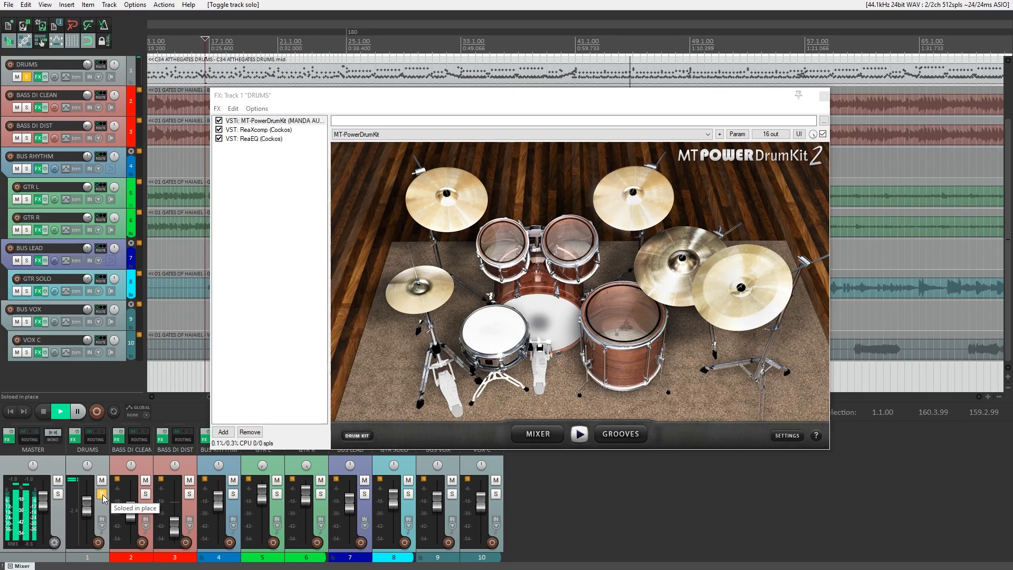
click(102, 494)
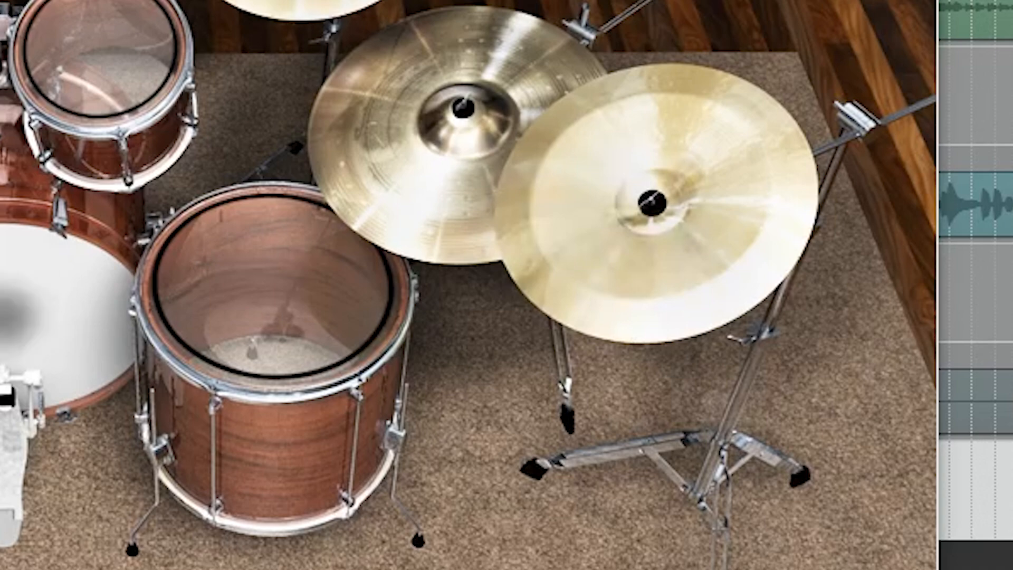
click(278, 134)
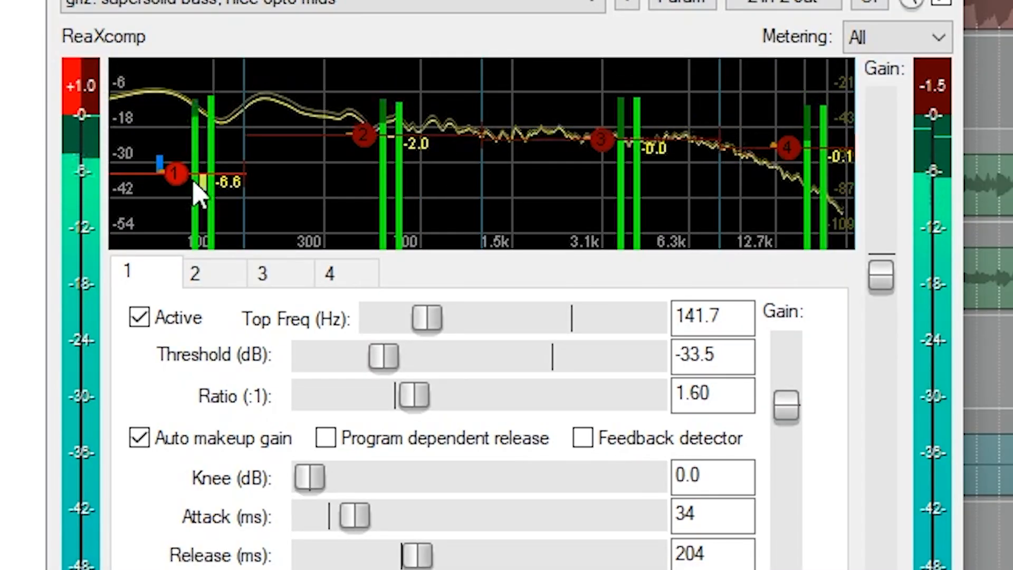
click(139, 317)
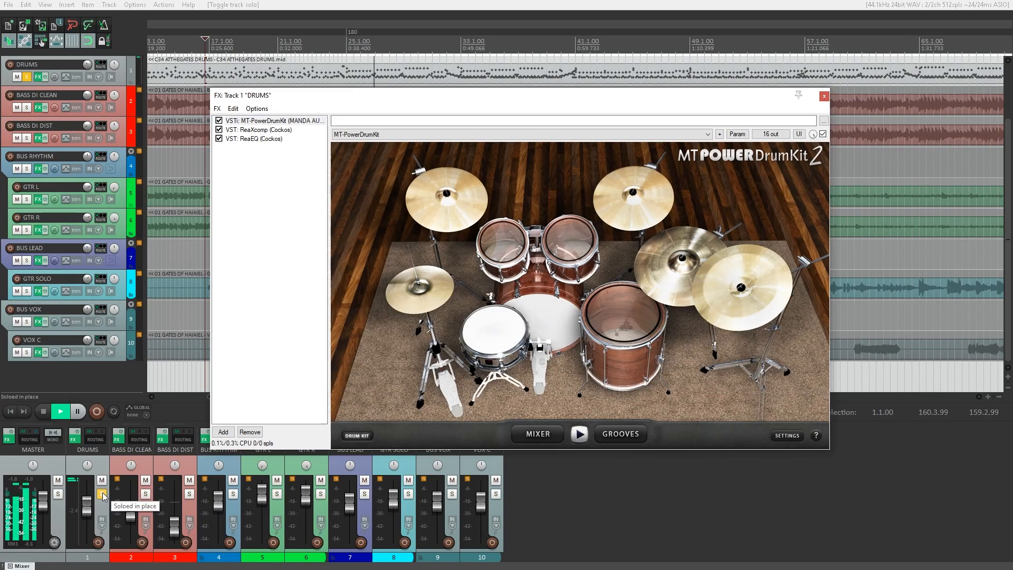
click(102, 494)
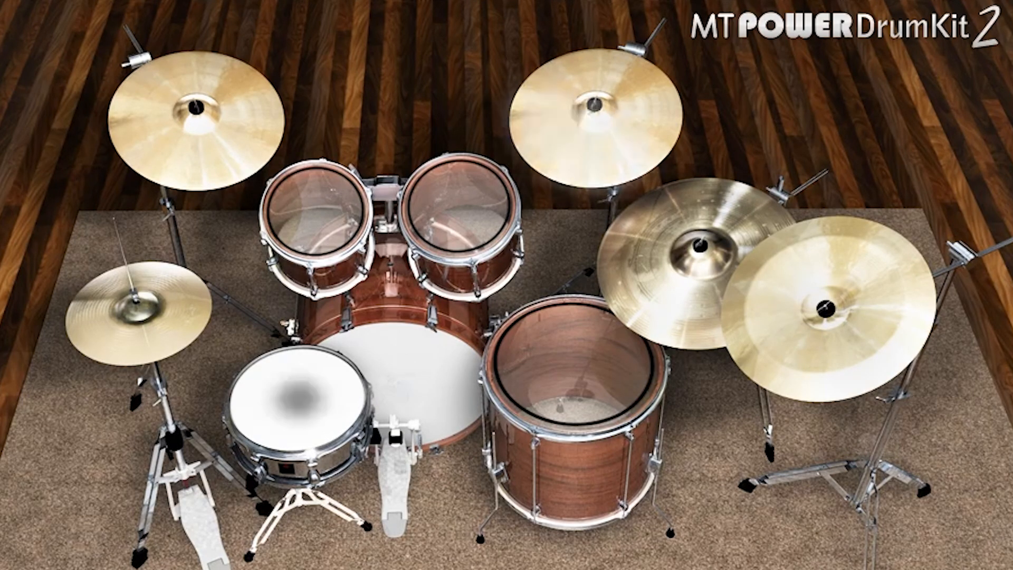
Switch ReaXcomp band 1 off and back on to compare, then show ReaEQ's Rock Snare settings.
click(218, 130)
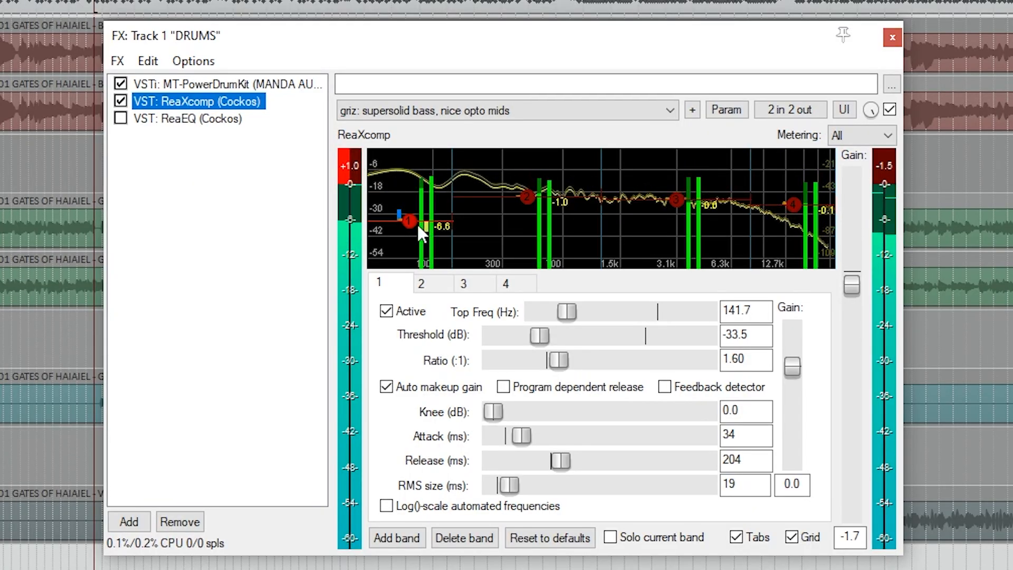
mouse_move(375, 199)
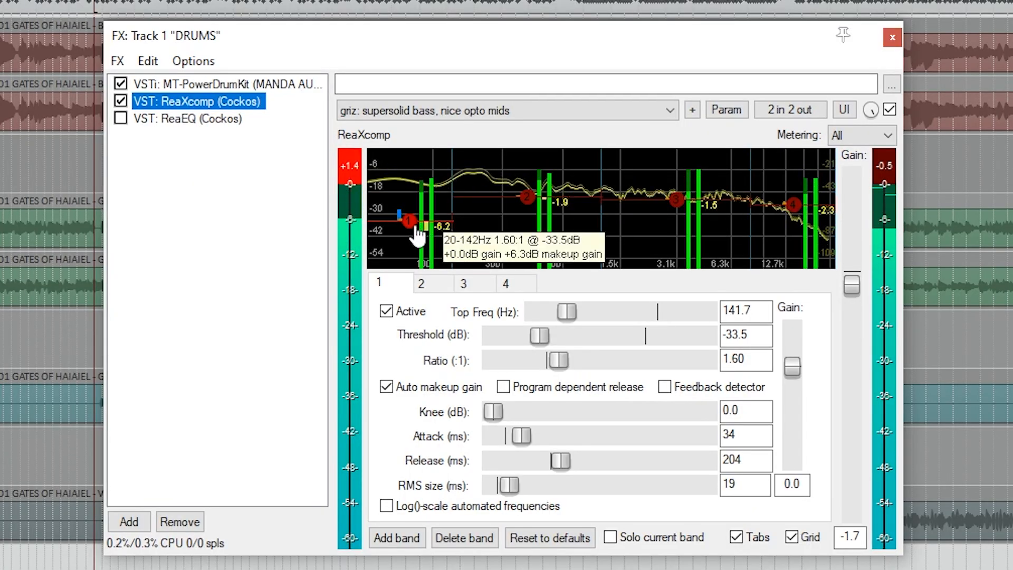
click(386, 311)
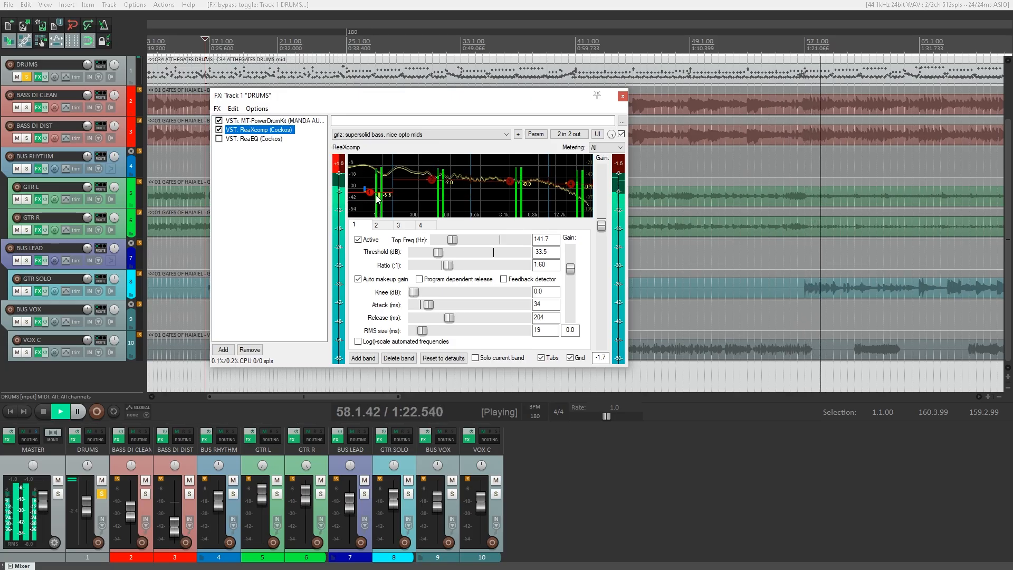
click(358, 240)
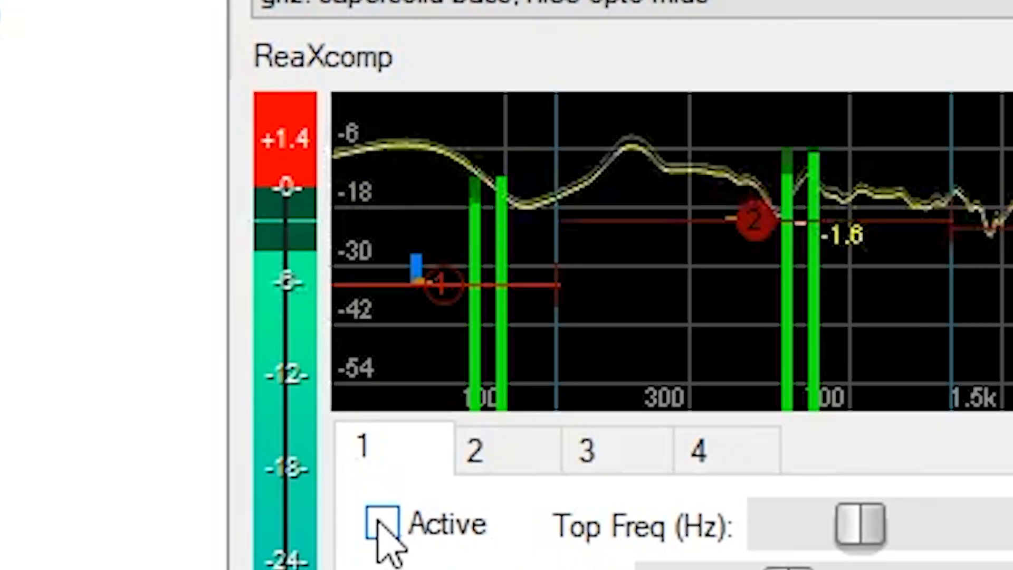
click(358, 240)
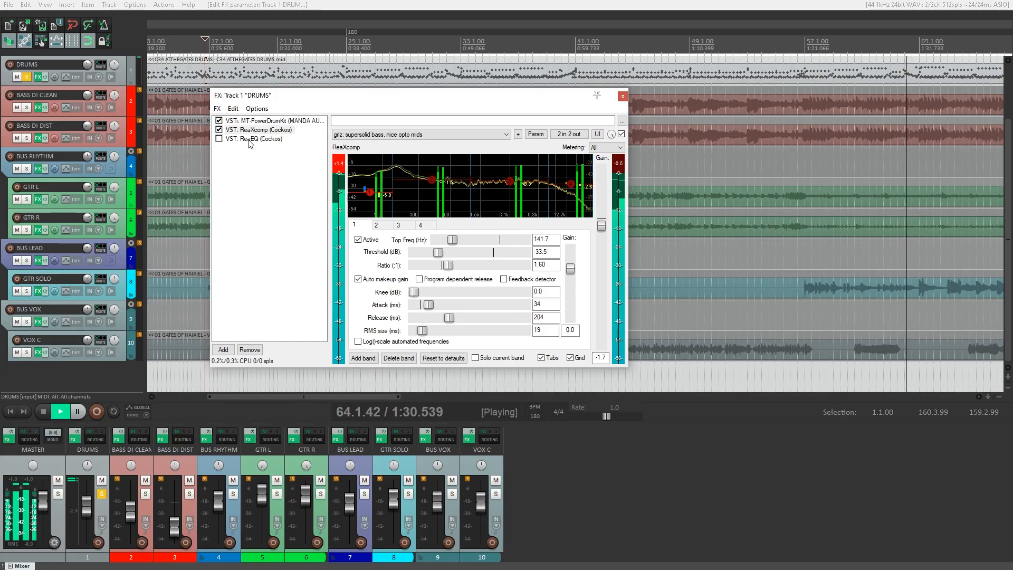
click(231, 139)
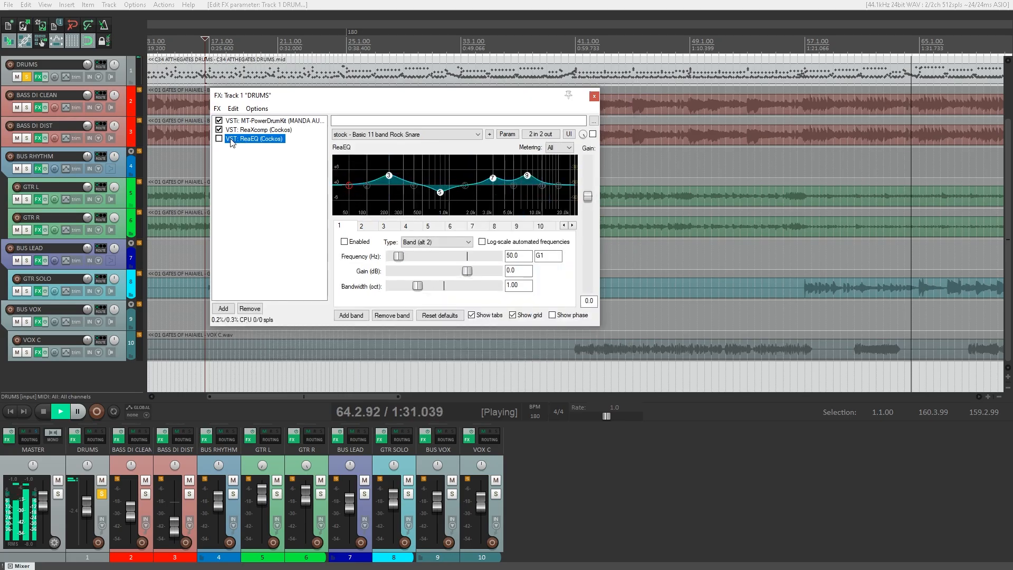
A/B the drums' ReaEQ by toggling its bypass, leaving it enabled.
click(219, 139)
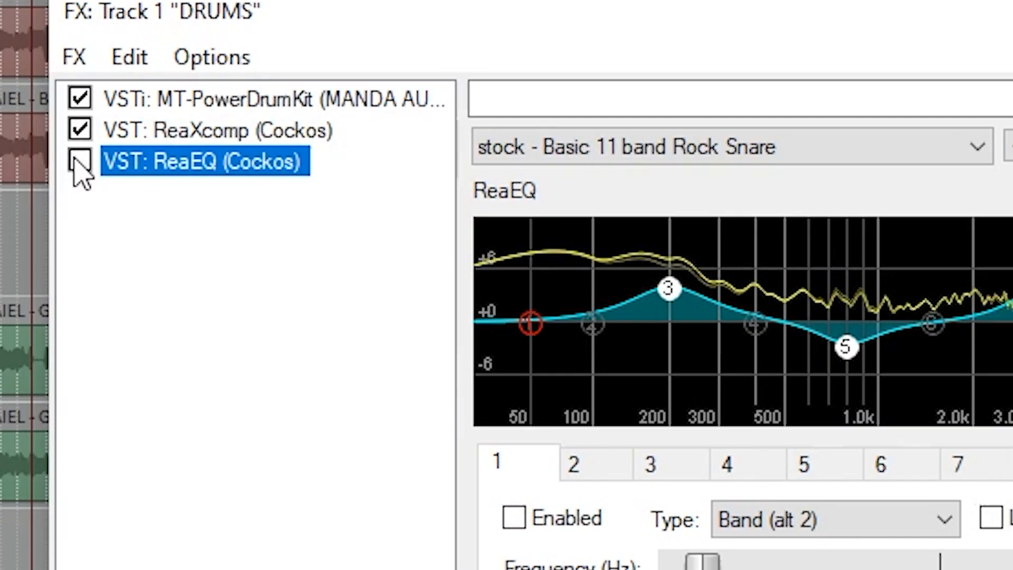
click(79, 160)
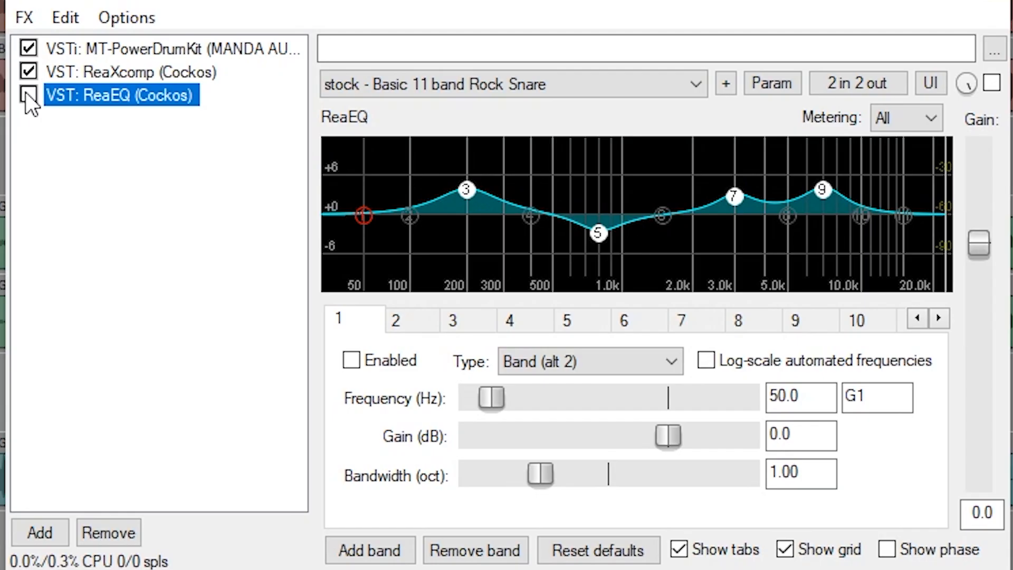
click(219, 139)
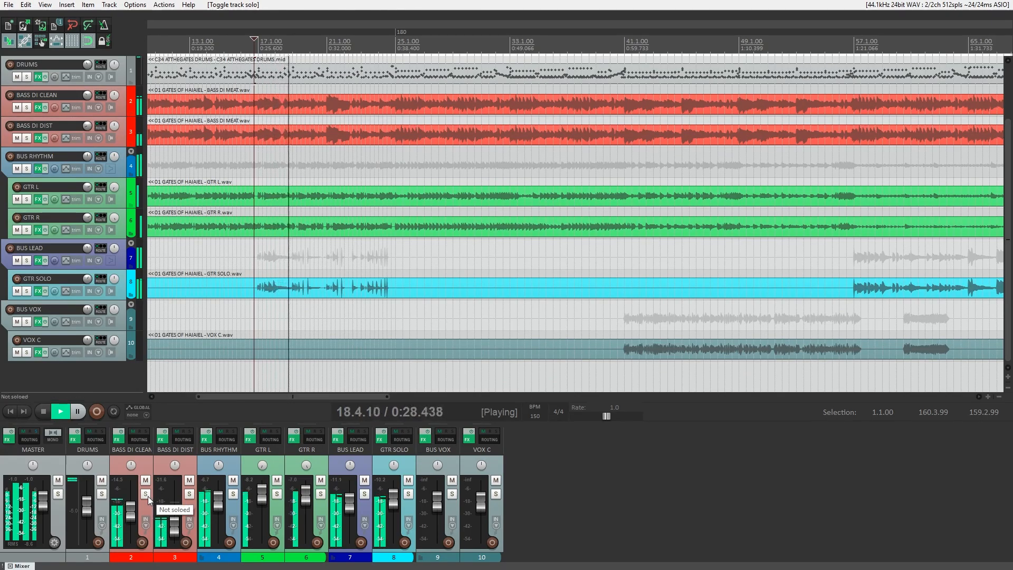
Solo and unsolo BASS DI CLEAN and BASS DI DIST, then open CLEAN's FX chain to SHB-1's rear panel.
click(147, 495)
click(190, 494)
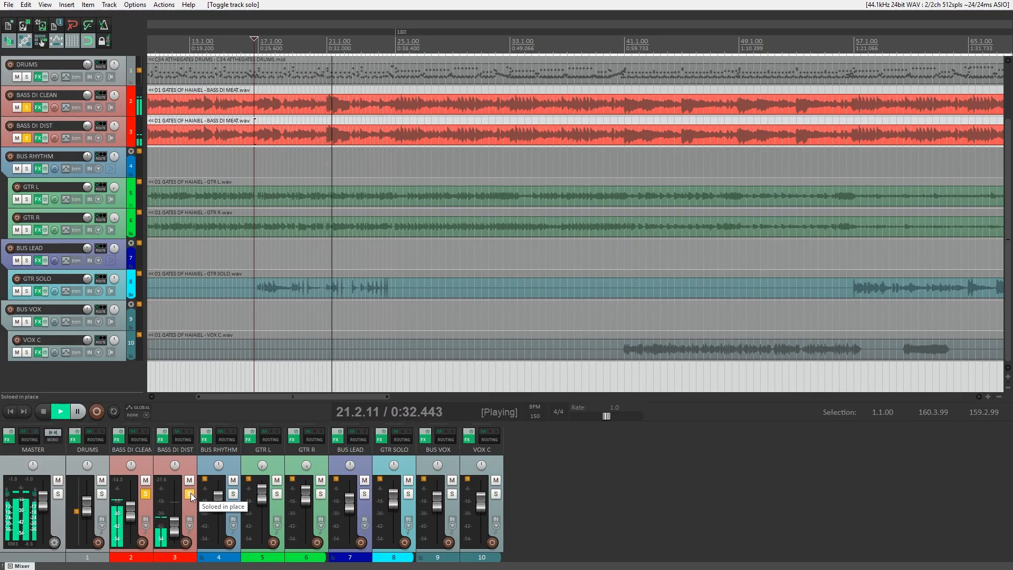
click(147, 496)
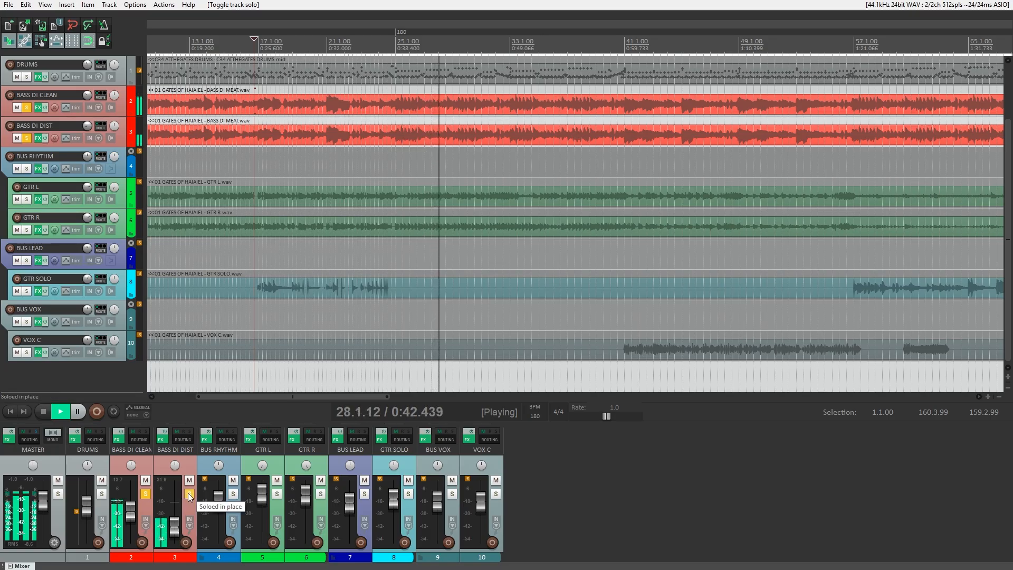
click(188, 492)
click(120, 442)
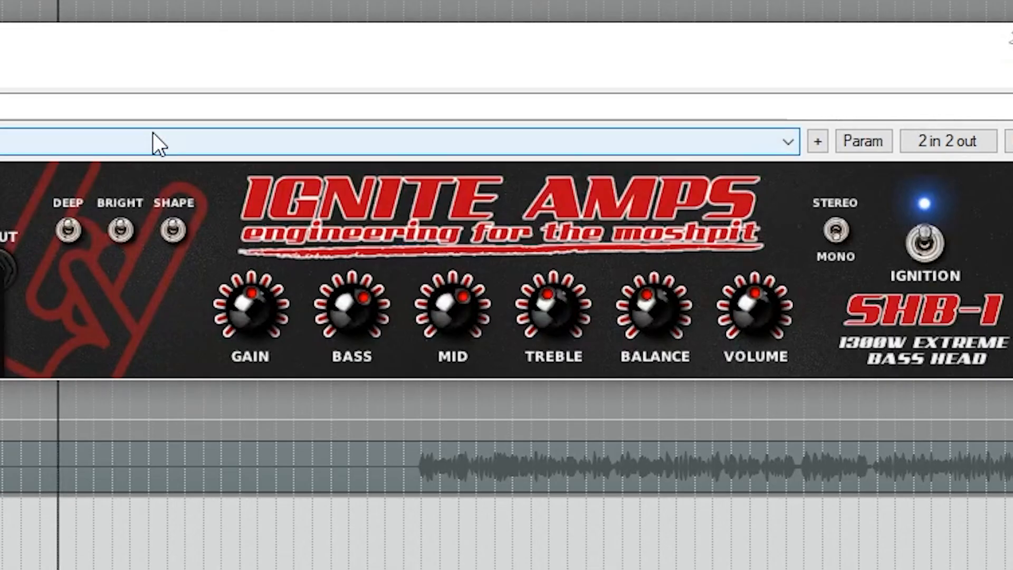
click(1009, 182)
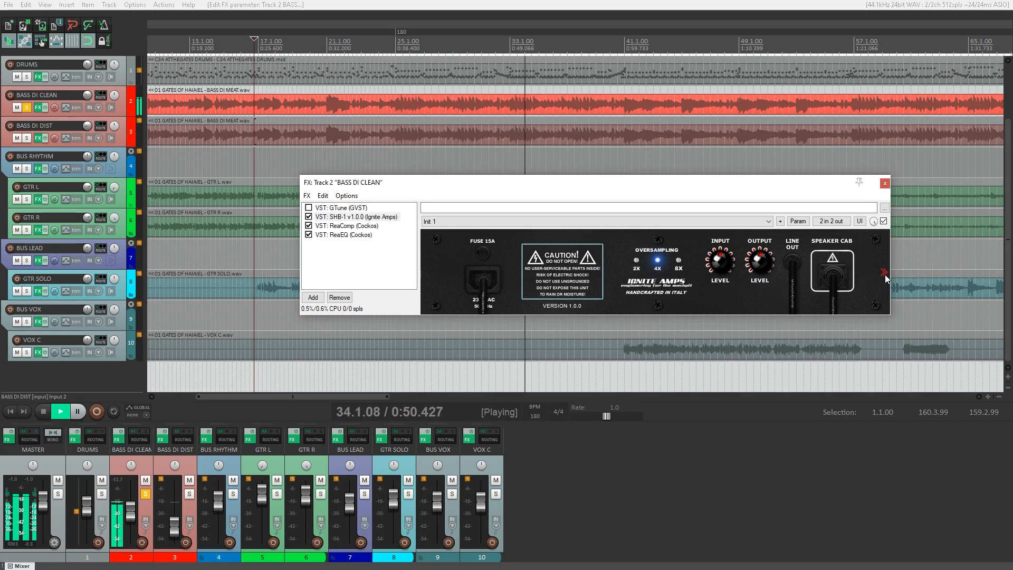
Return SHB-1 to its front panel, bypass ReaComp and ReaEQ, and unsolo BASS DI CLEAN.
click(885, 274)
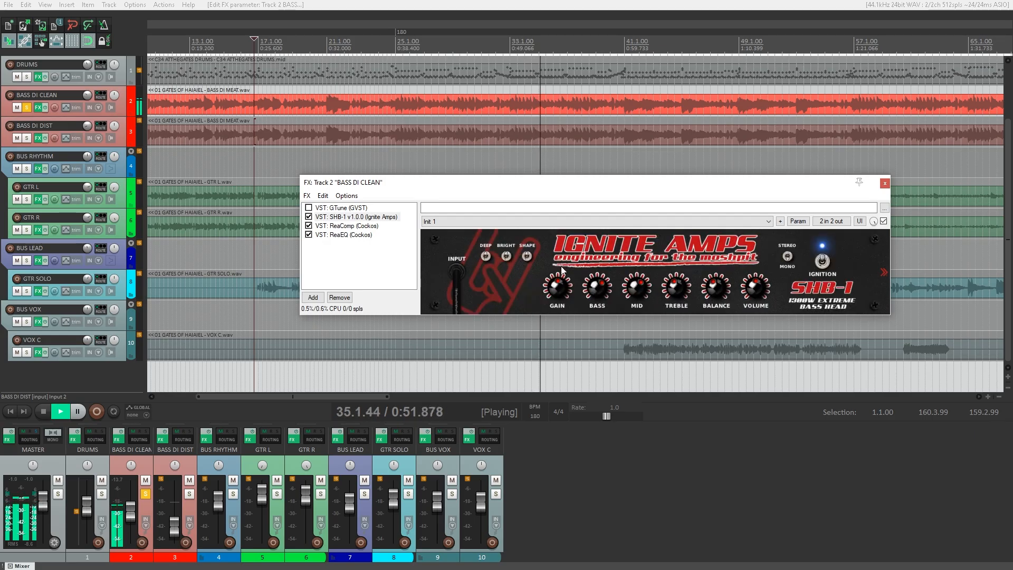
click(362, 226)
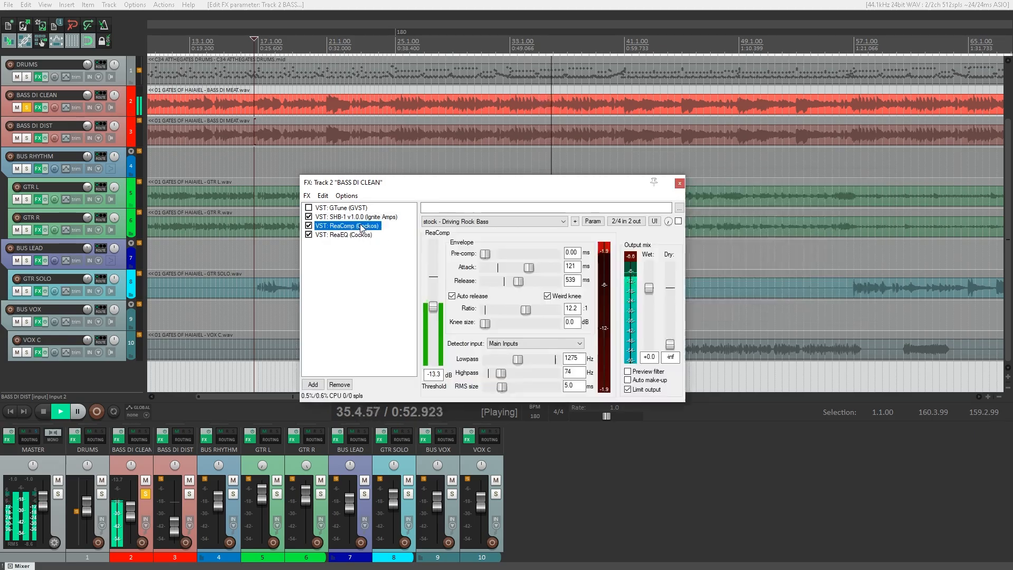
click(309, 234)
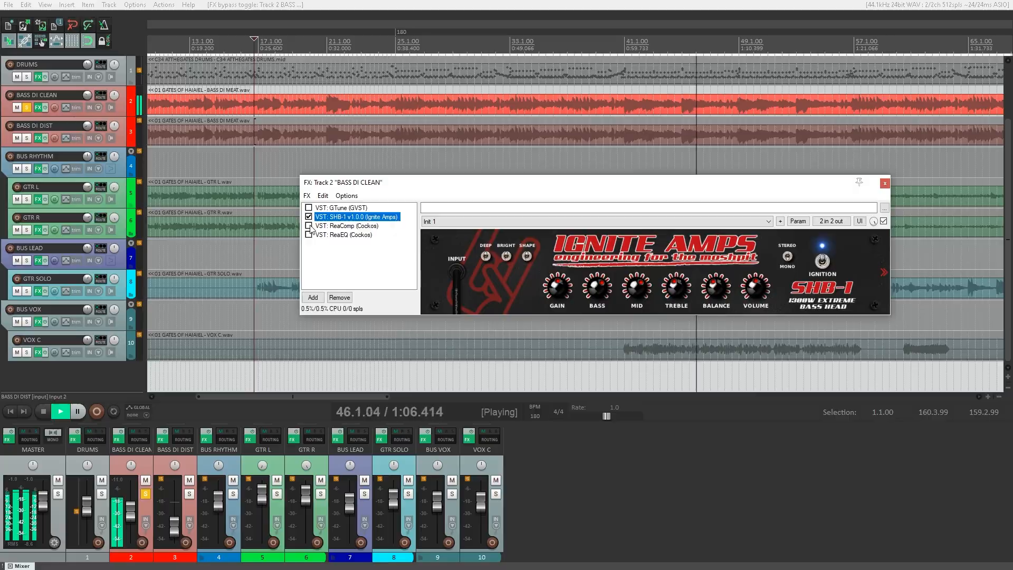
click(145, 494)
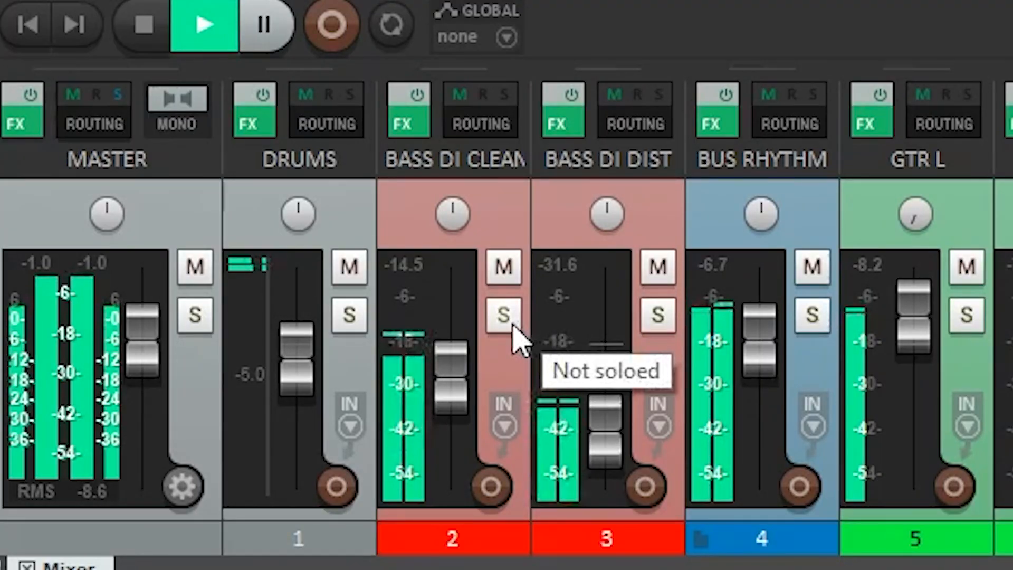
Solo BASS DI CLEAN and BASS DI DIST in turns to compare clean and distorted bass.
click(512, 324)
click(660, 315)
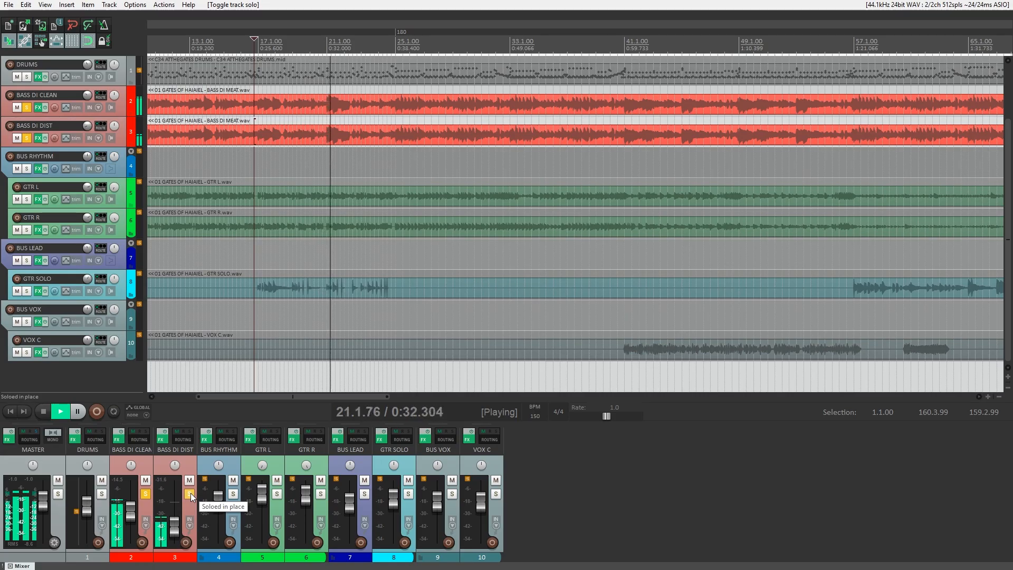
click(146, 496)
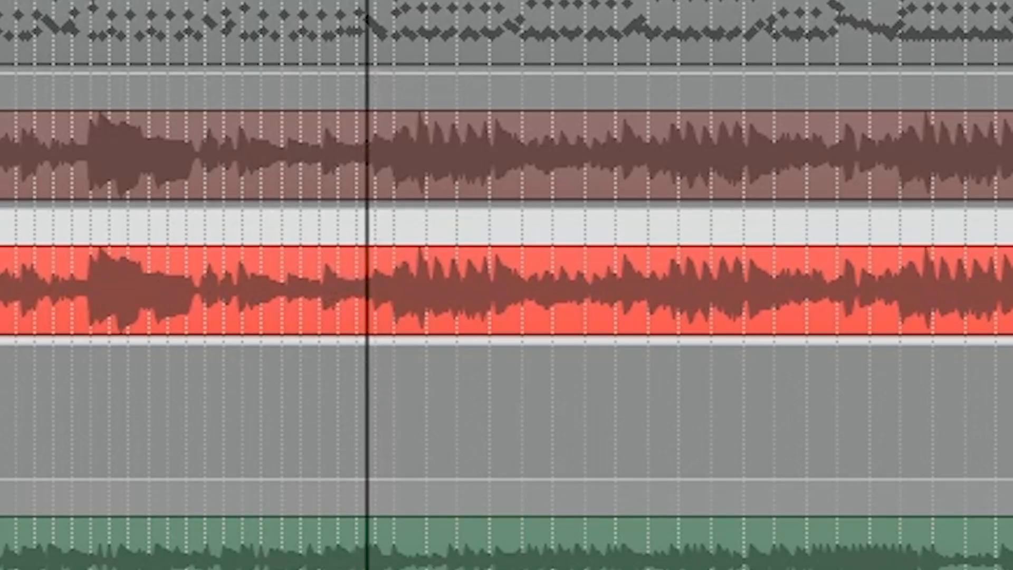
click(147, 495)
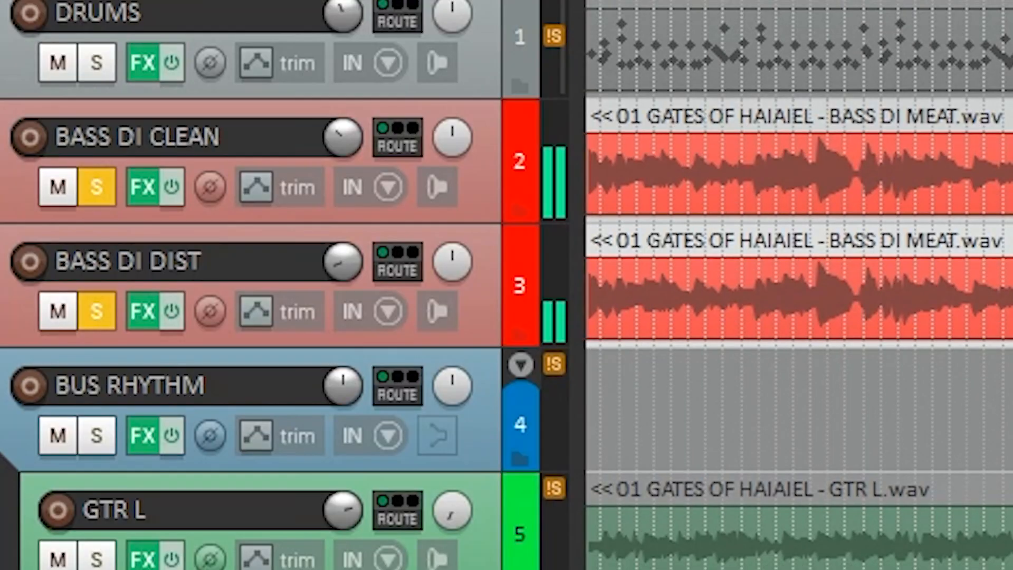
click(97, 188)
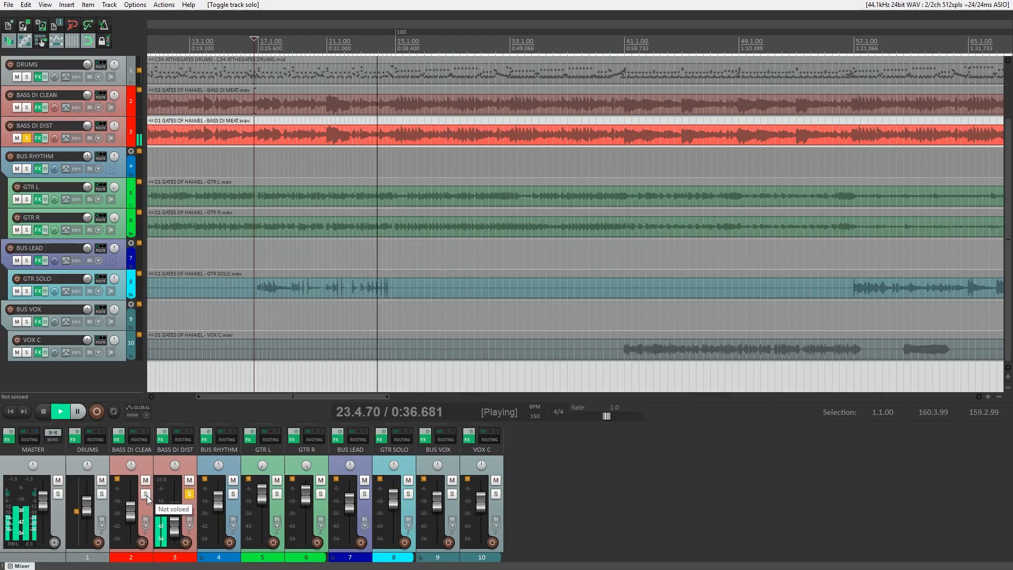
click(147, 495)
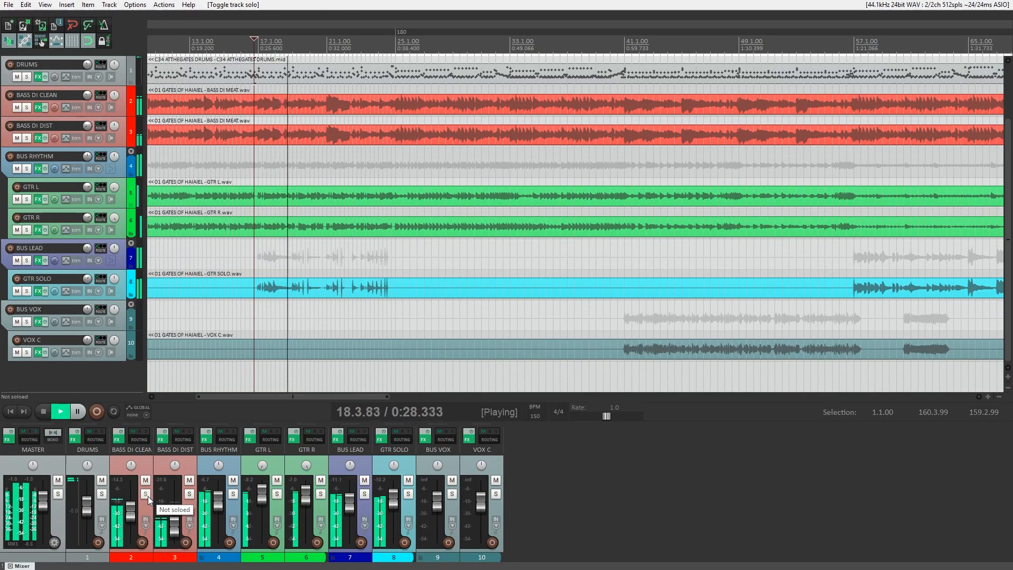
Compare the two bass DIs again, ending with BASS DI CLEAN soloed alone and its FX chain open.
click(145, 494)
click(189, 494)
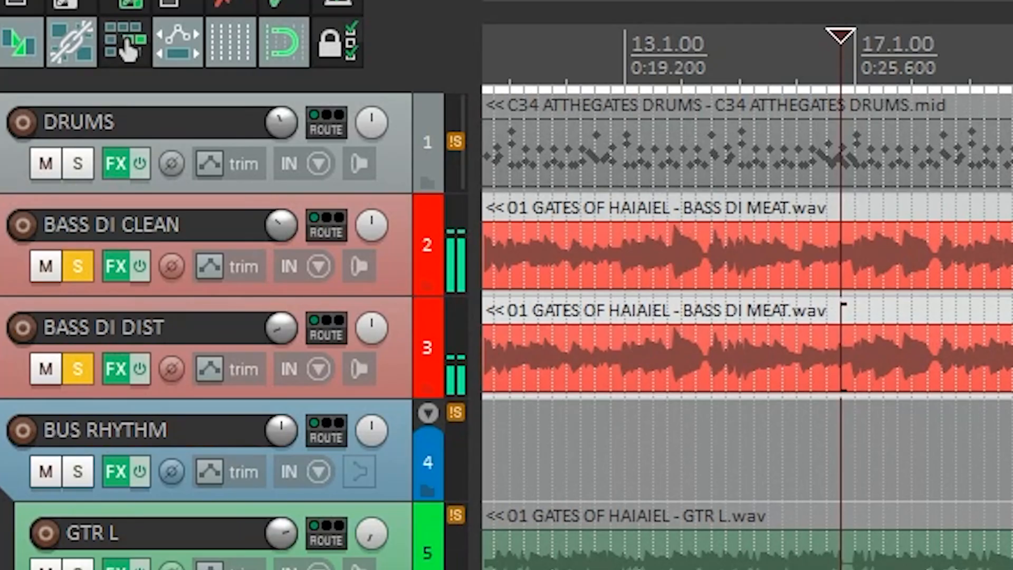
click(78, 266)
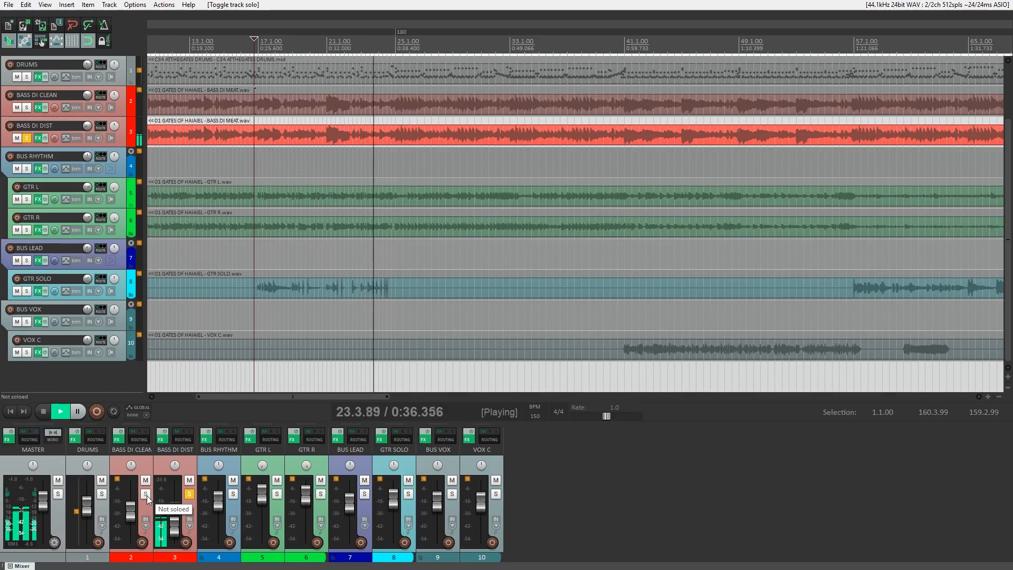
click(146, 496)
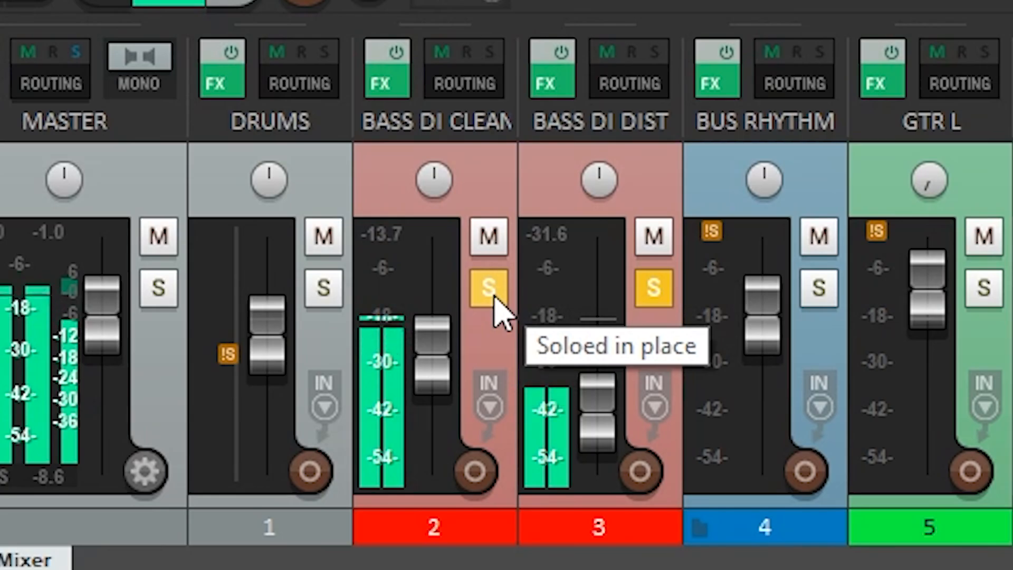
click(653, 290)
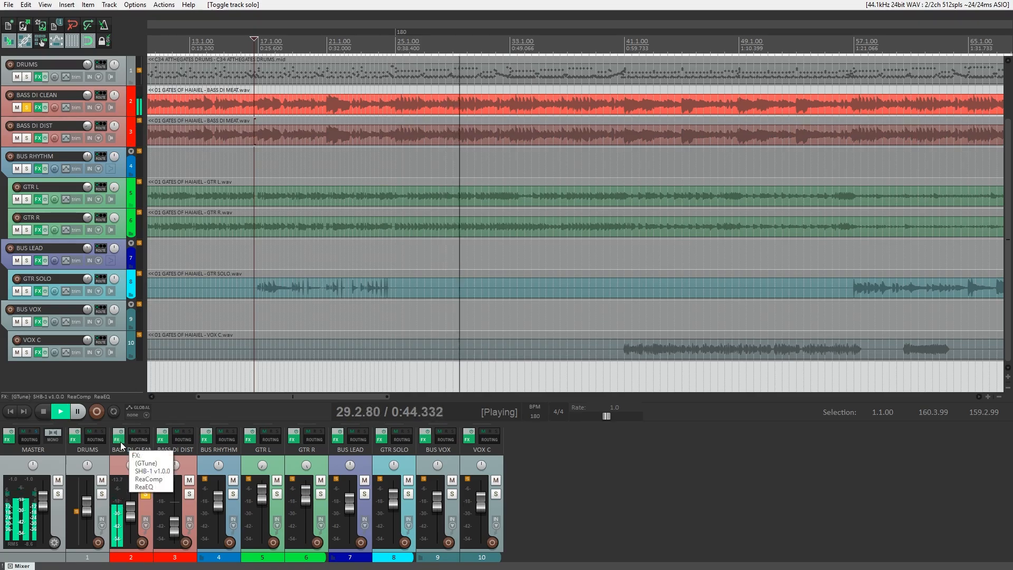
click(119, 441)
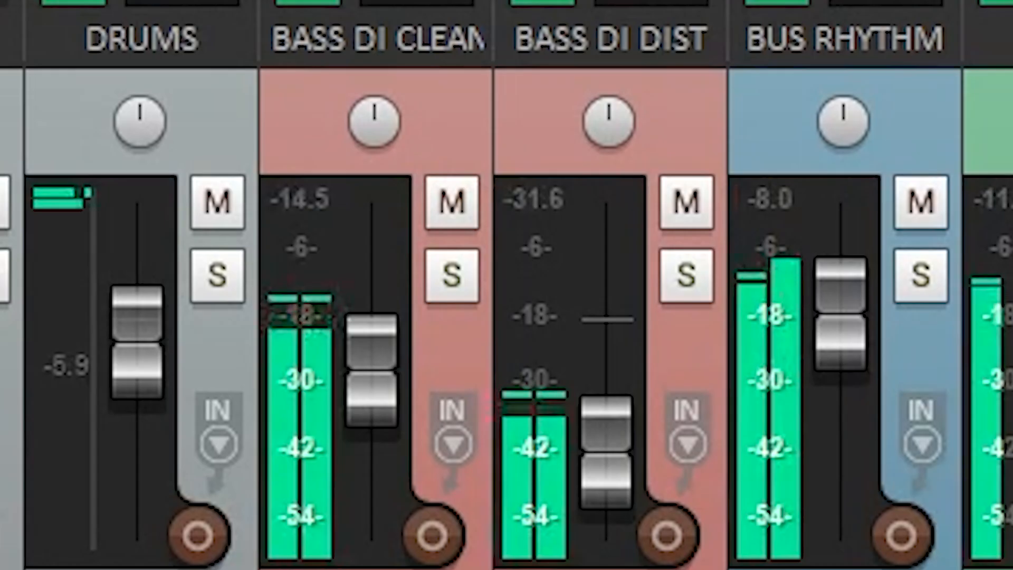
click(465, 289)
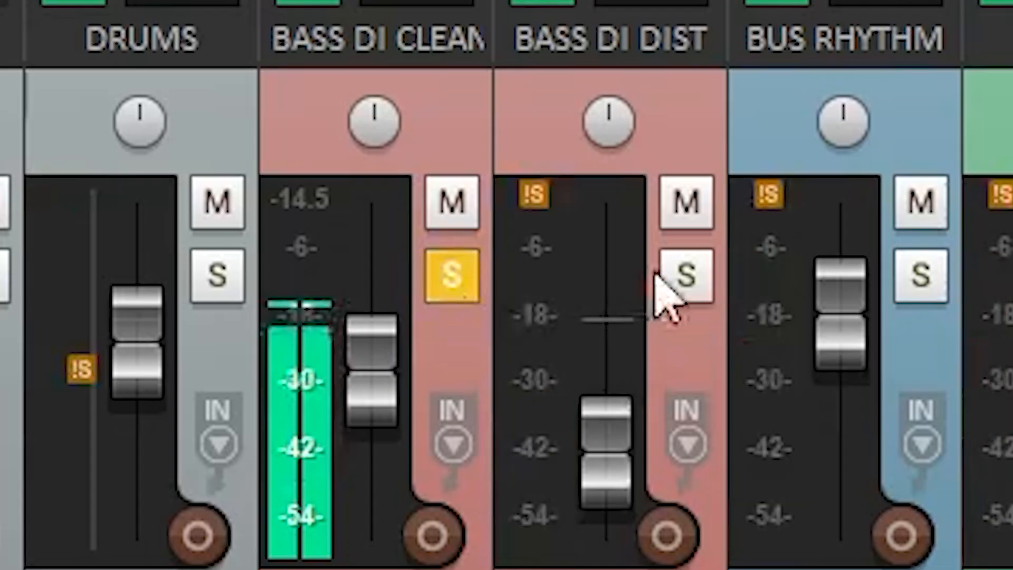
click(691, 272)
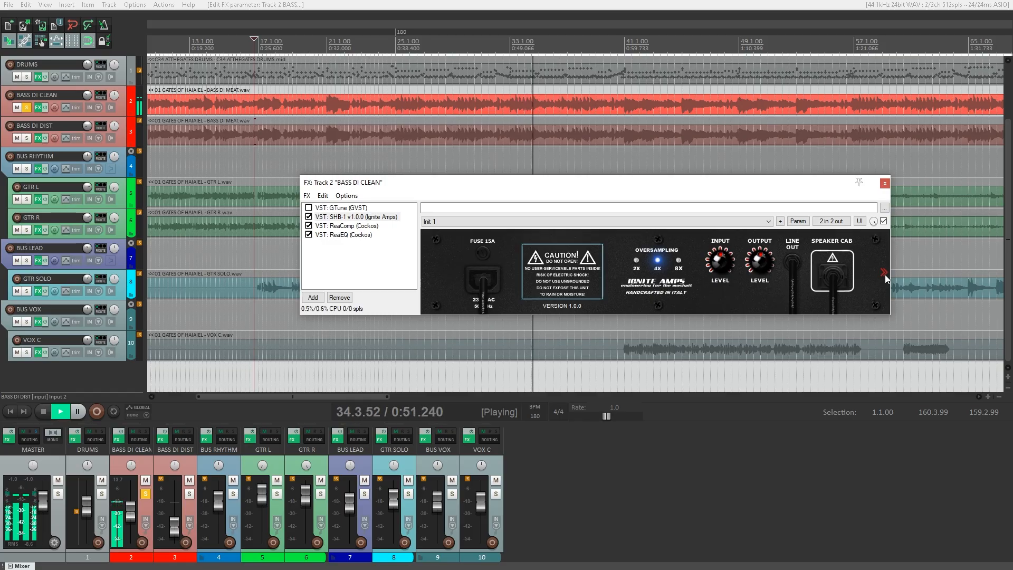
Inspect SHB-1's front and rear panels, then view the ReaComp settings.
click(884, 273)
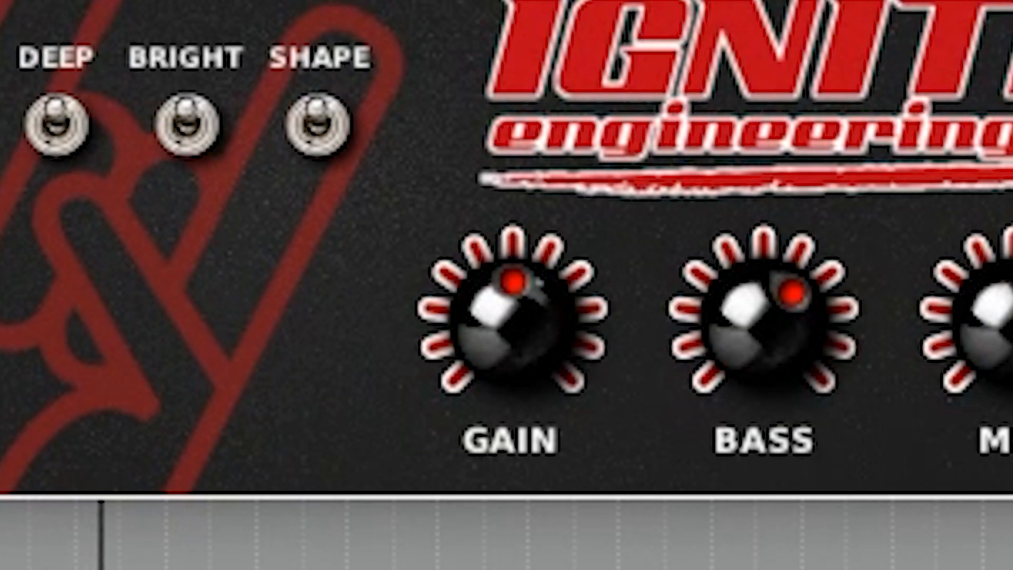
click(885, 274)
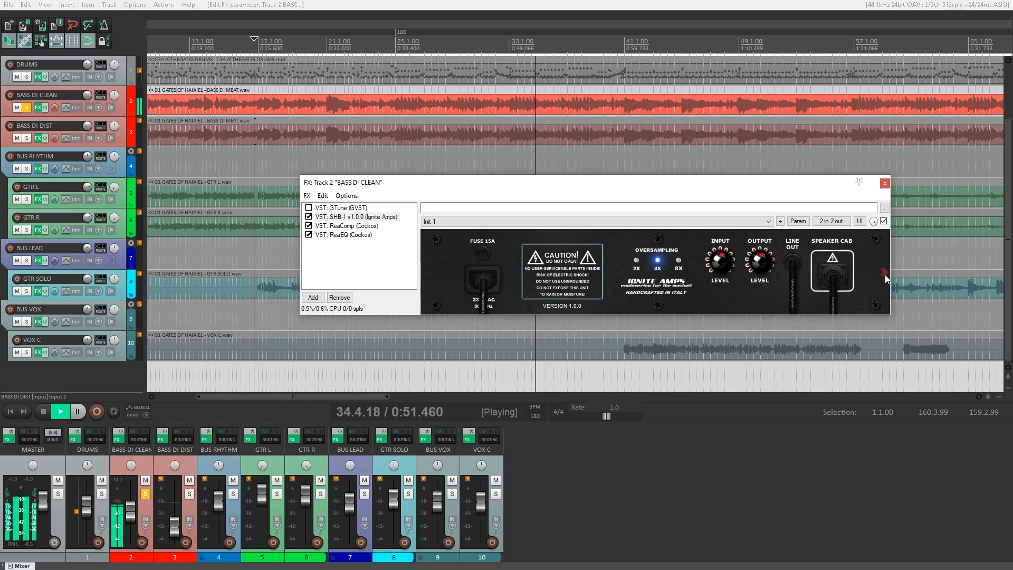
click(885, 274)
click(361, 227)
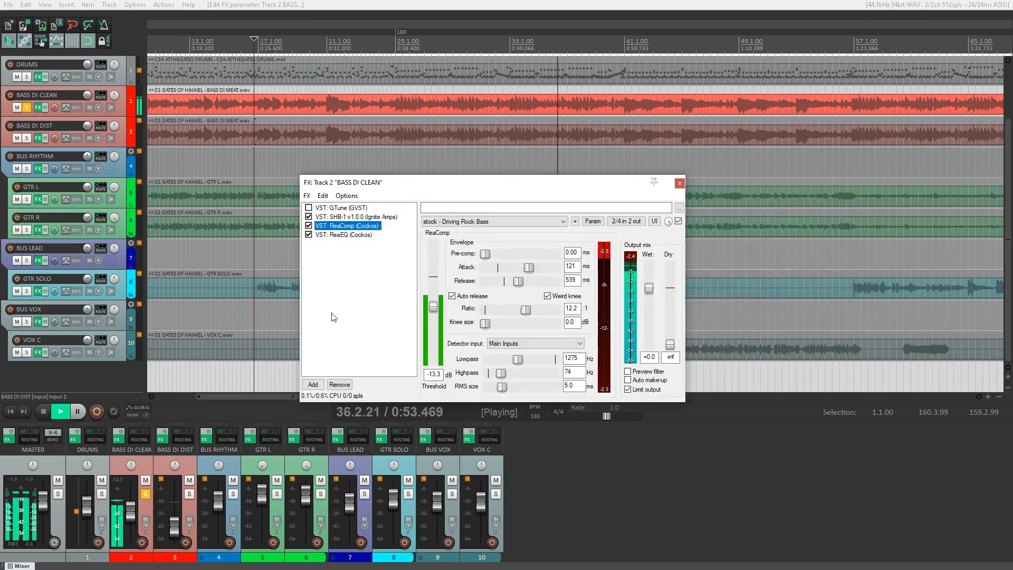
A/B the clean bass ReaEQ by toggling its bypass, leave it enabled, and unsolo BASS DI CLEAN.
click(309, 234)
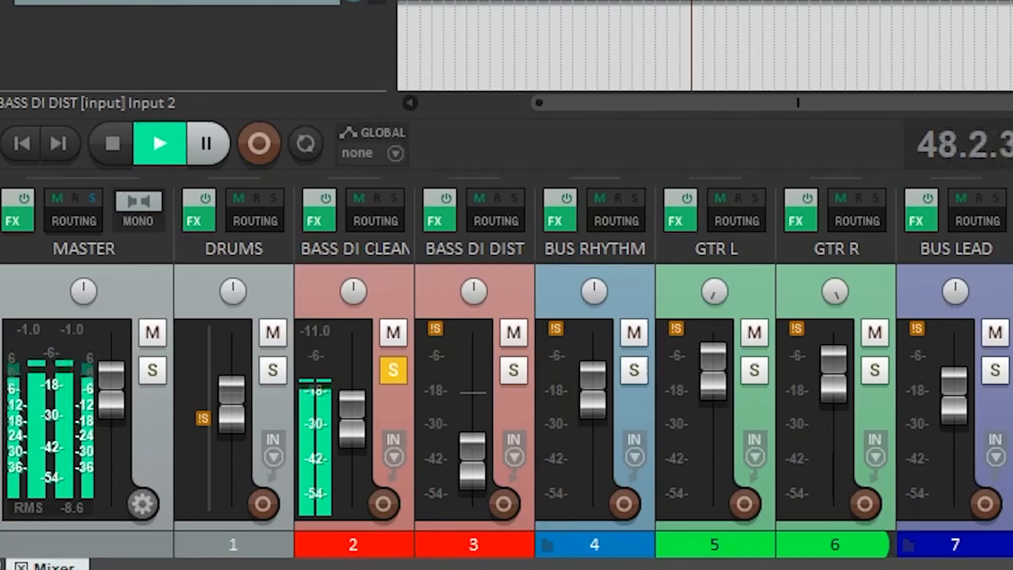
key(f)
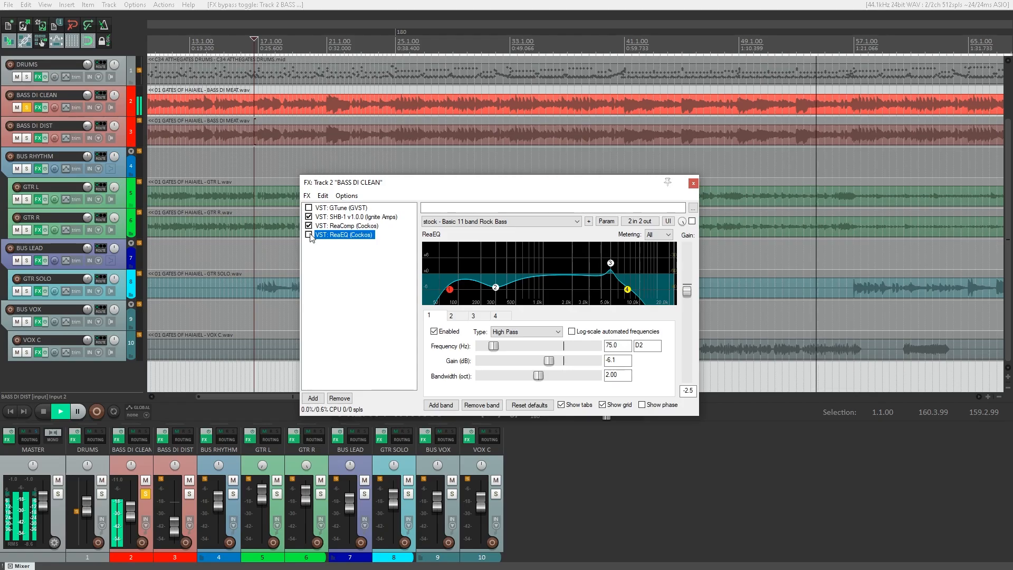
click(310, 235)
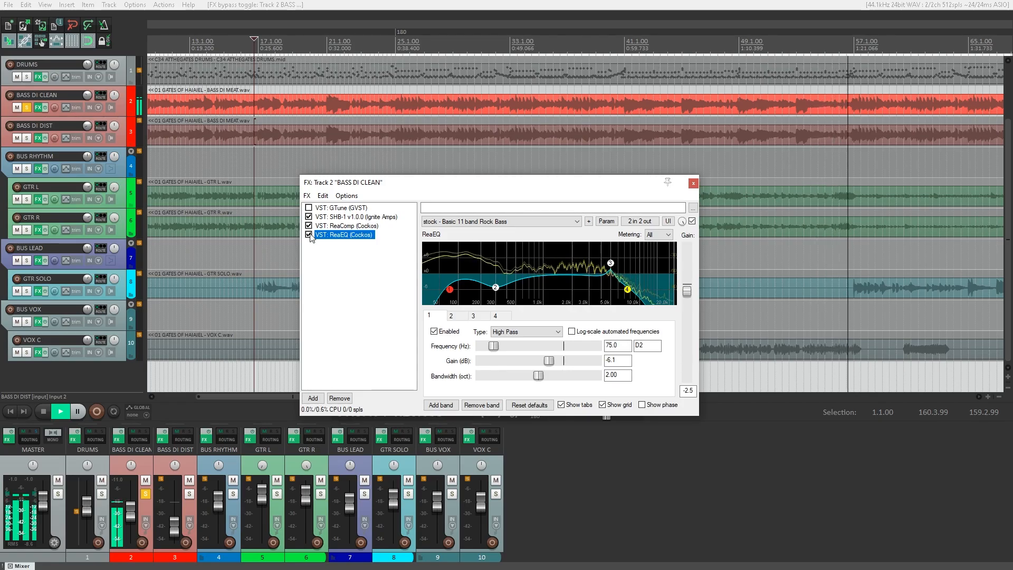
click(309, 235)
click(309, 235)
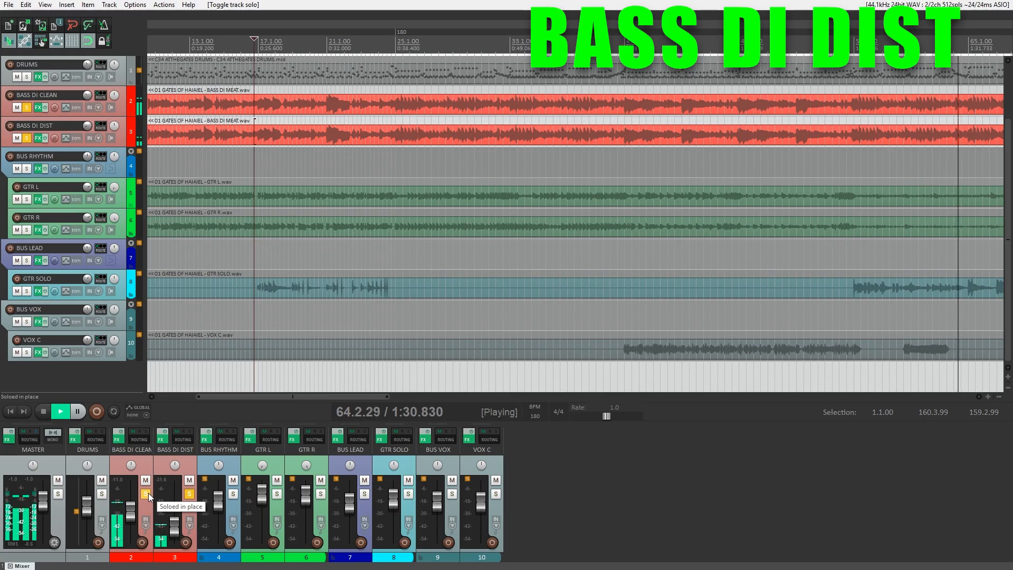
click(148, 493)
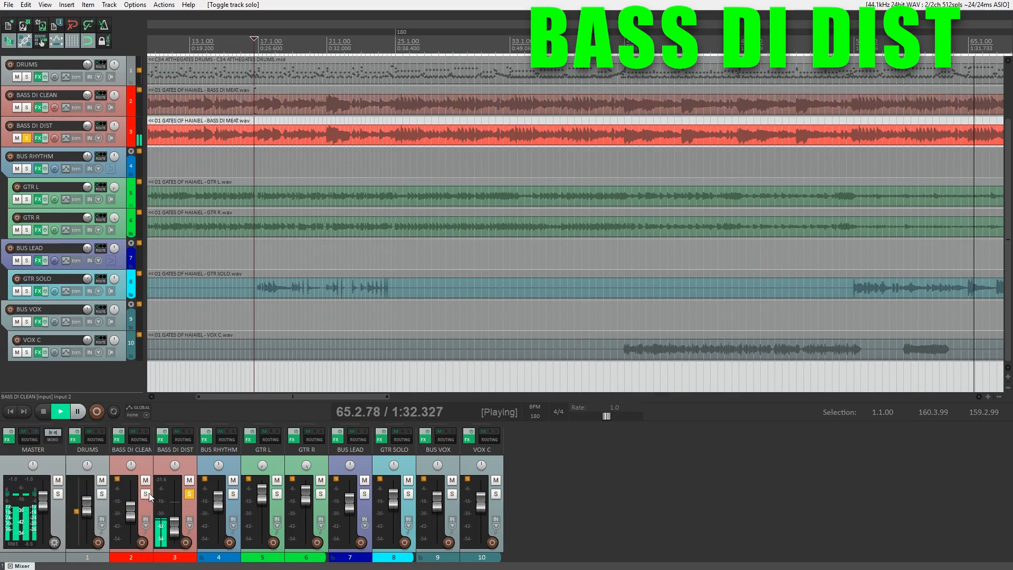
Open BASS DI DIST's FX chain, A/B its Rock Bass ReaEQ, then solo BASS DI CLEAN alongside.
click(160, 439)
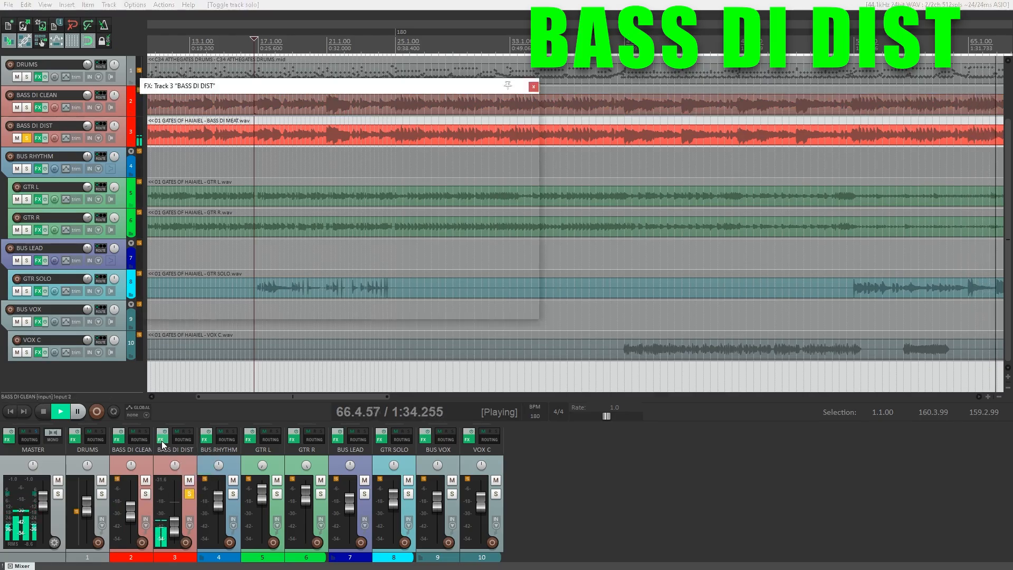
click(148, 138)
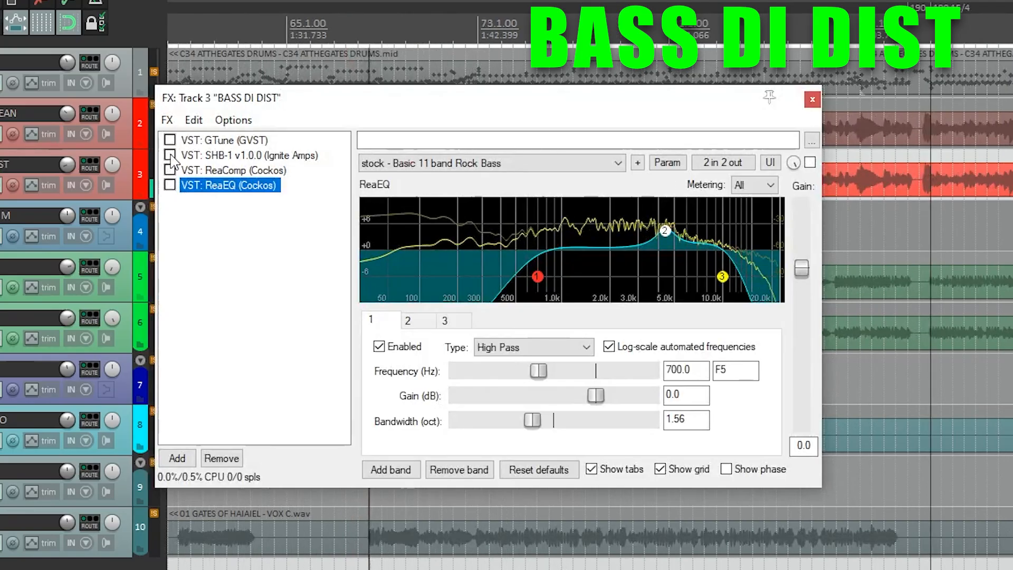
click(206, 156)
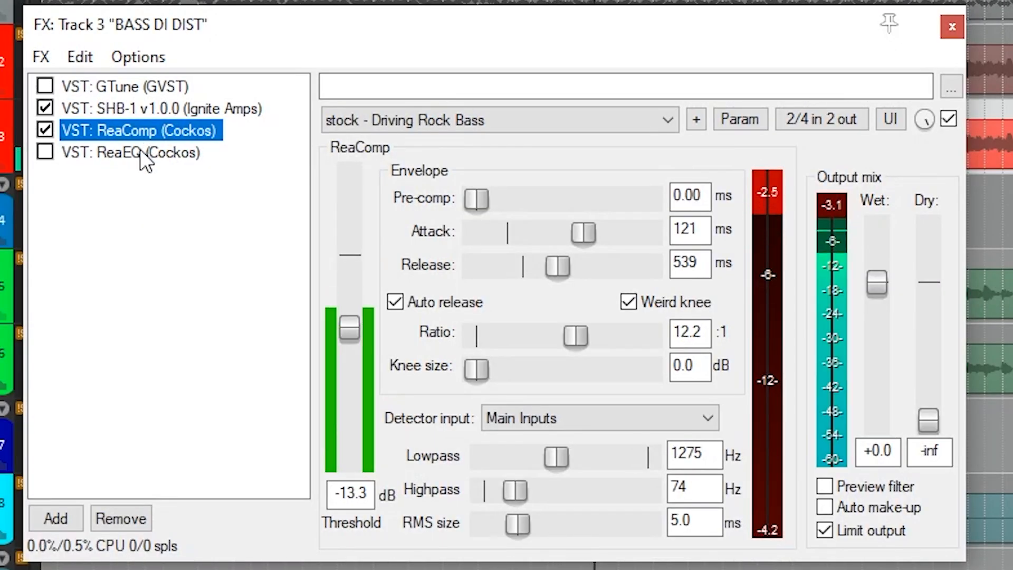
click(140, 152)
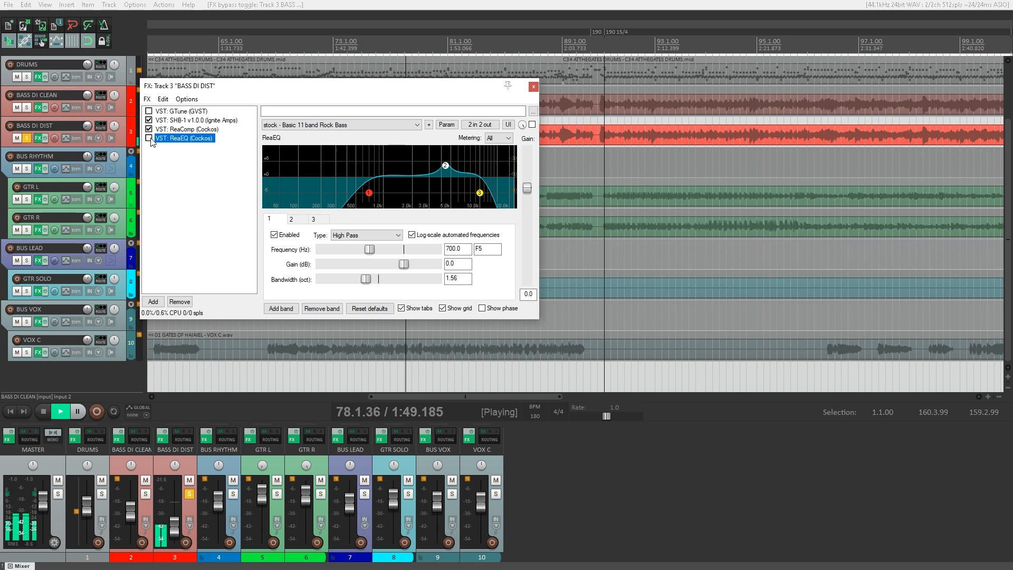
click(150, 138)
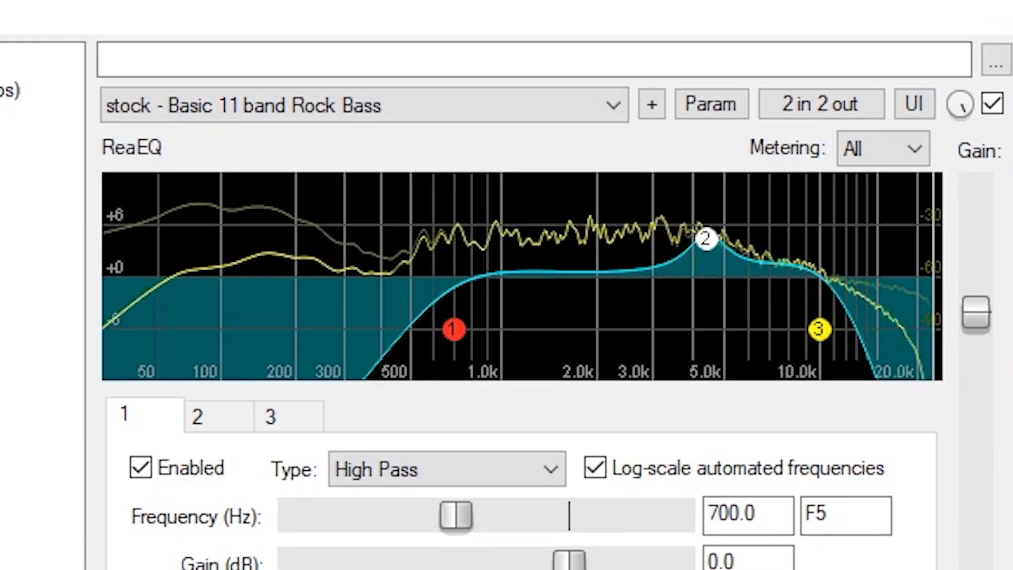
click(144, 497)
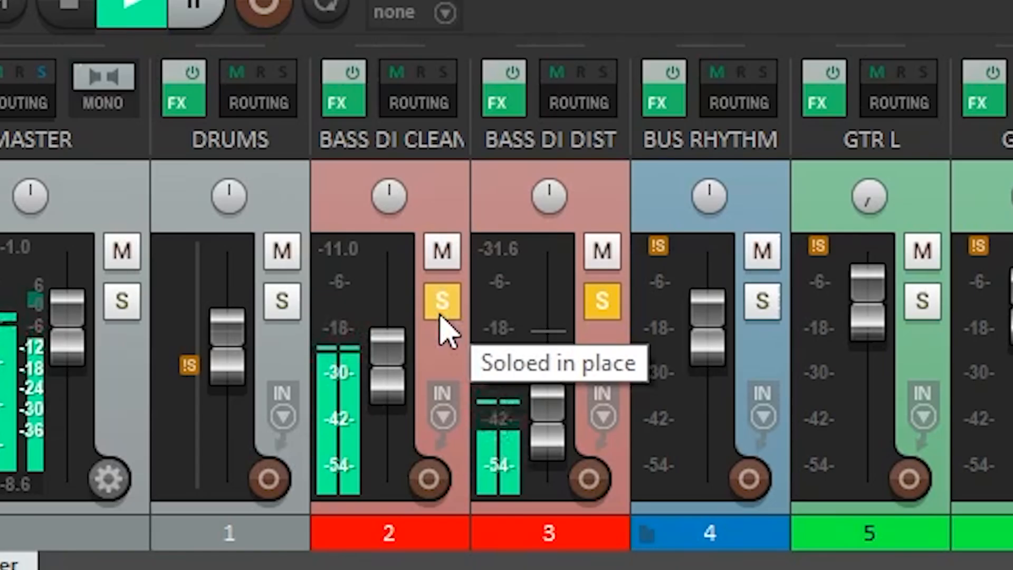
Unsolo both bass DI tracks and solo the BUS RHYTHM guitar bus.
click(441, 315)
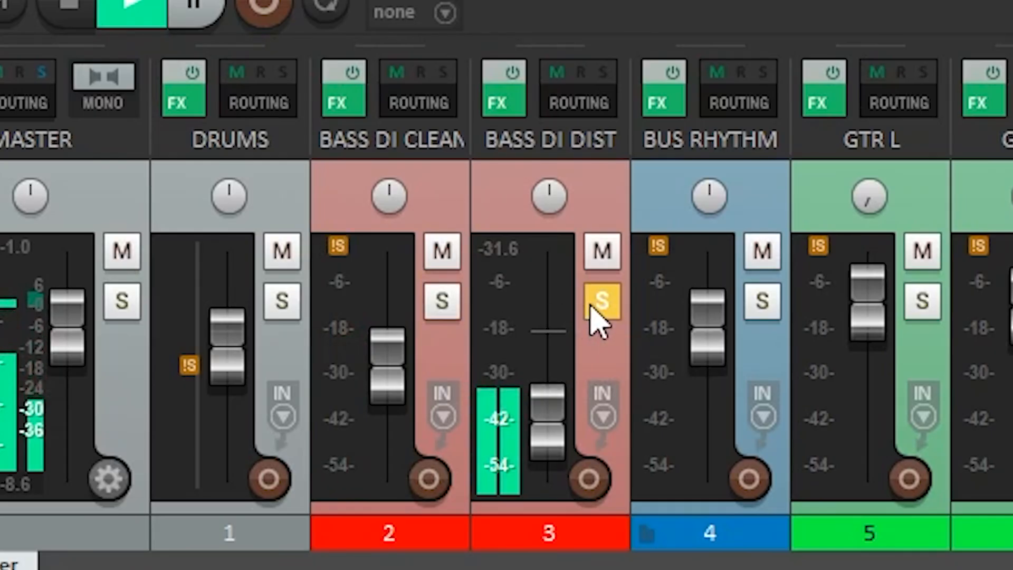
click(601, 305)
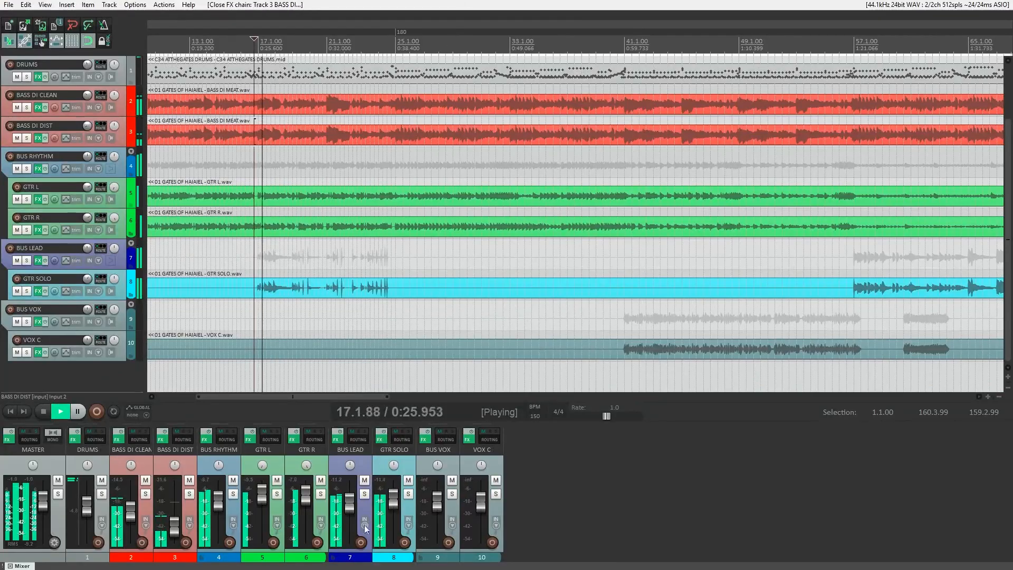
click(234, 494)
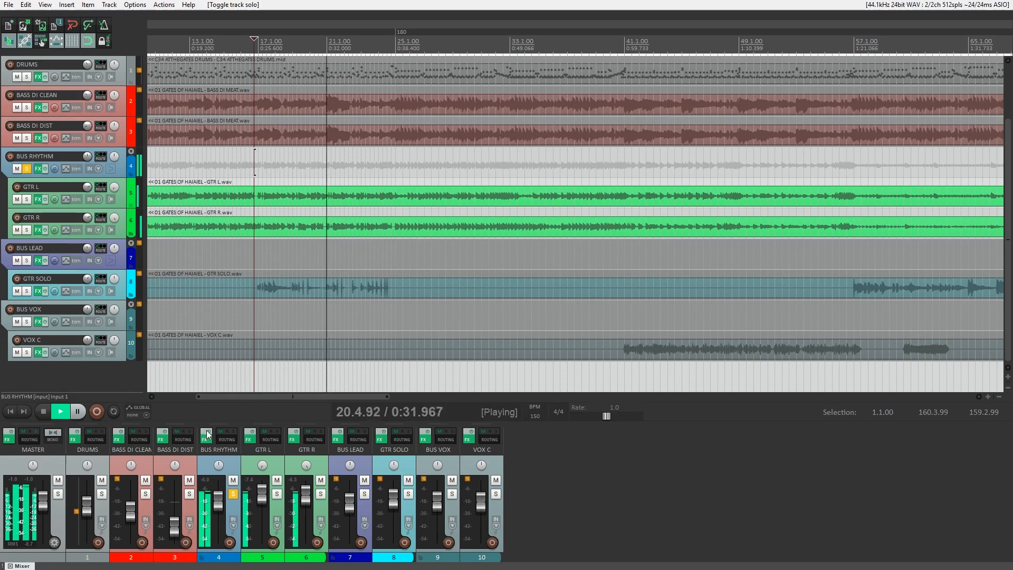
Bypass the effects on GTR R and GTR L to compare, soloing BUS RHYTHM and GTR L.
click(293, 438)
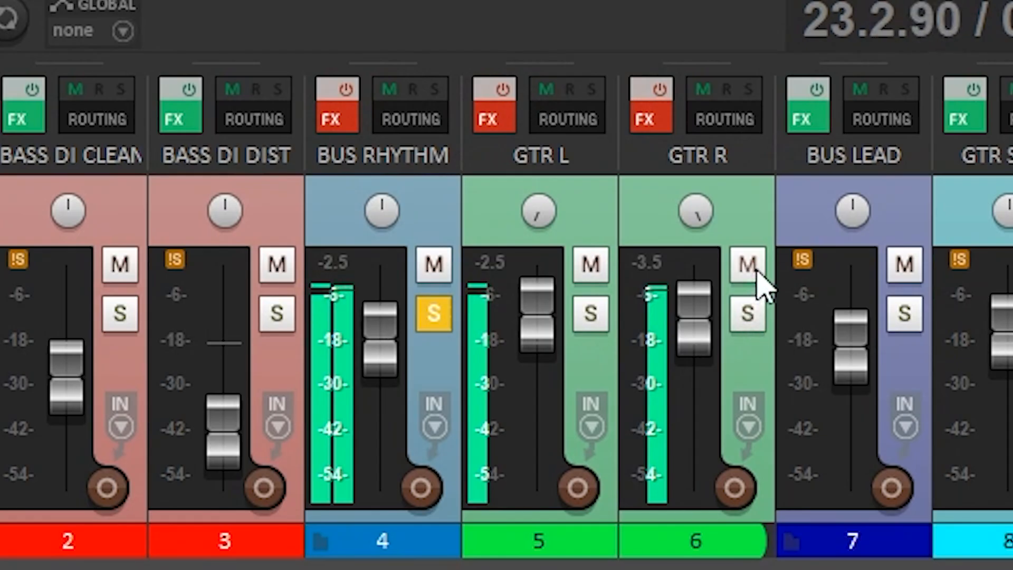
click(276, 494)
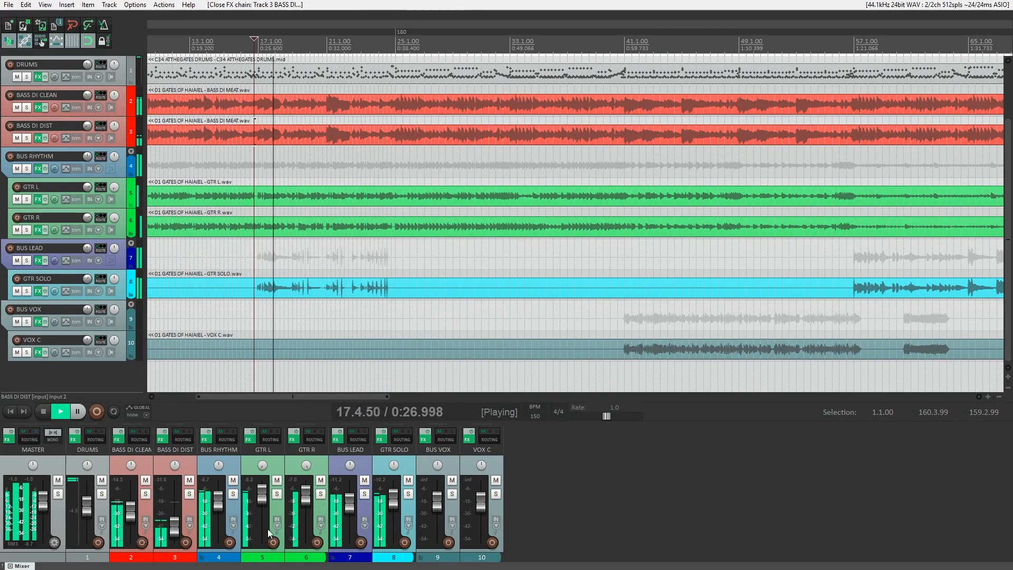
click(234, 495)
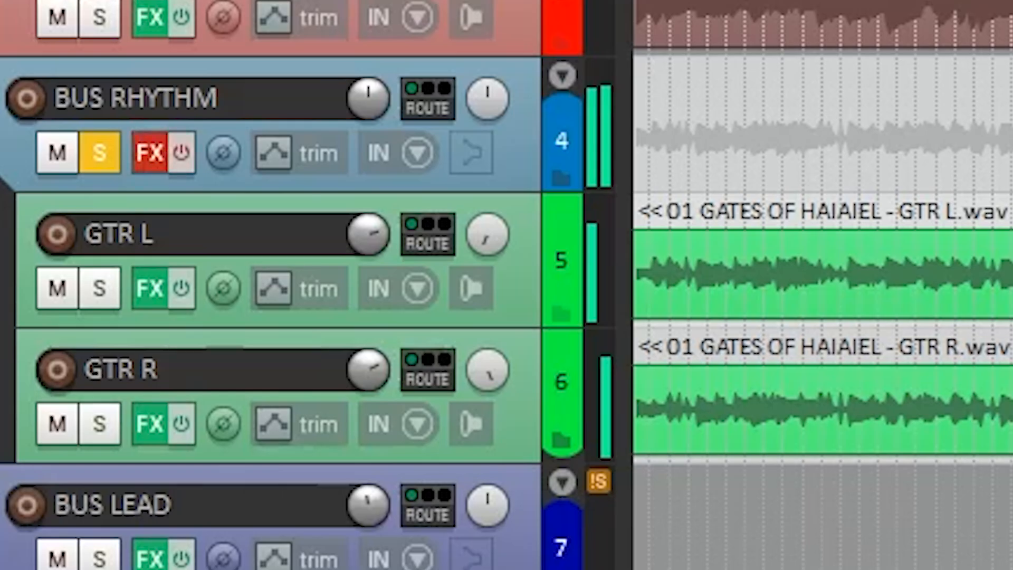
click(181, 289)
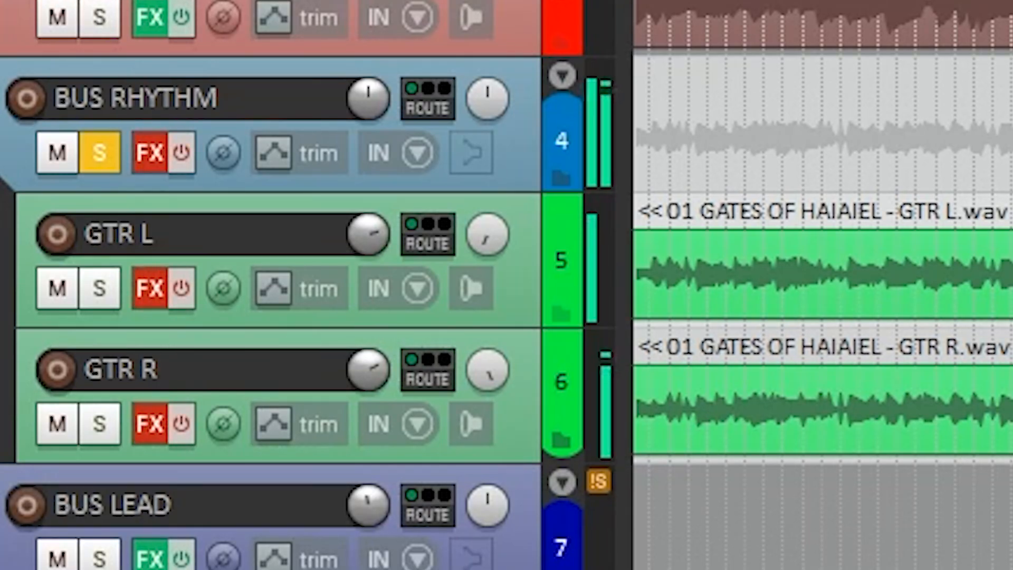
click(100, 288)
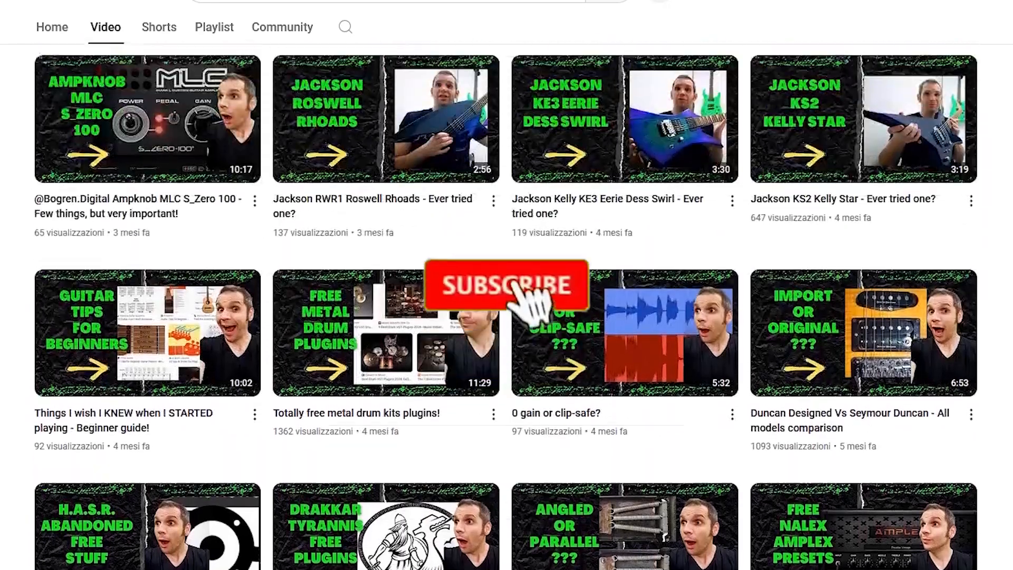
Scroll the YouTube channel's Videos tab up toward the banner.
scroll(507, 306, up, 15)
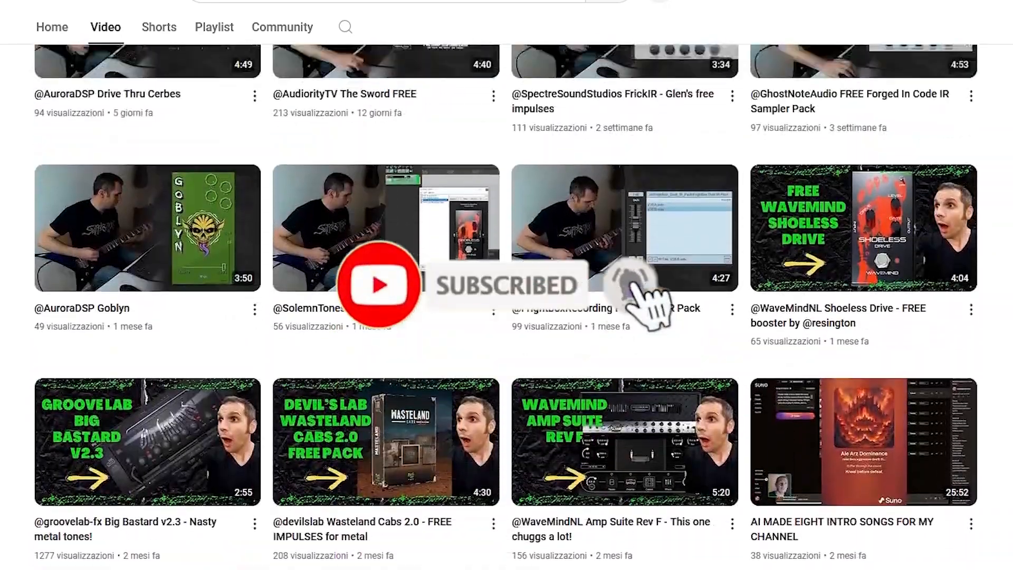
scroll(506, 306, up, 4)
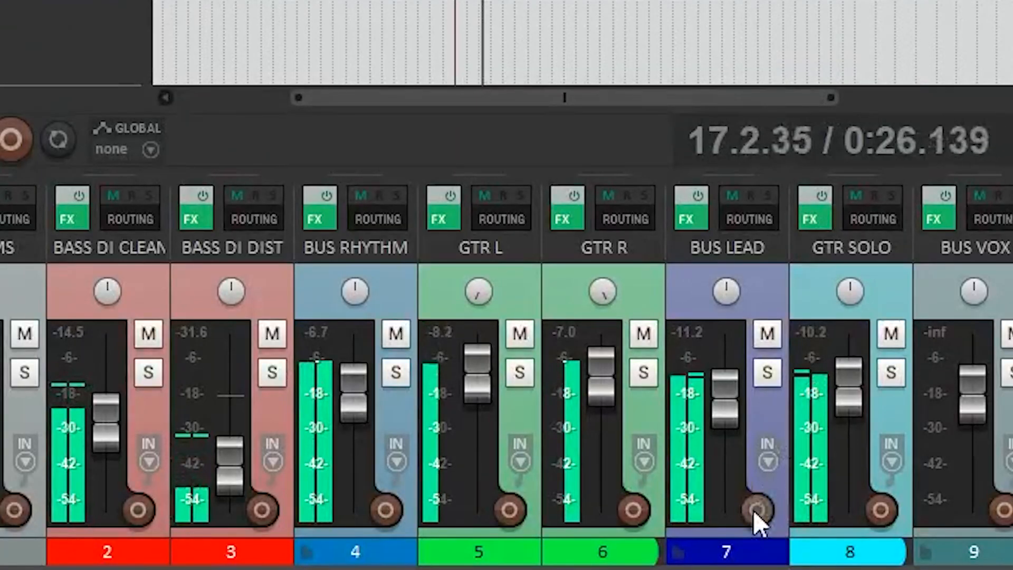
Solo BUS RHYTHM, unsolo GTR R, and bypass all effects on GTR R.
click(396, 373)
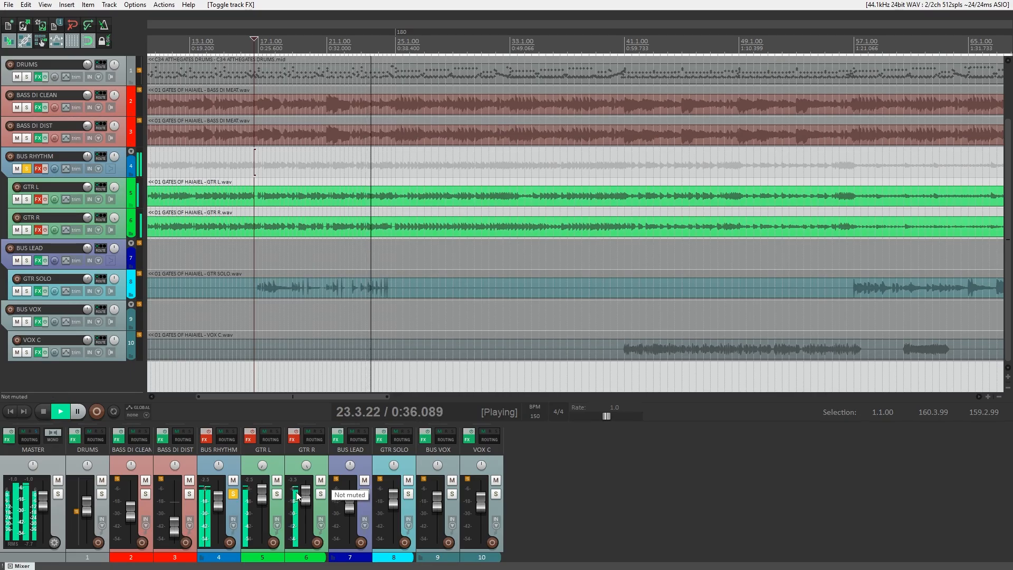
click(321, 494)
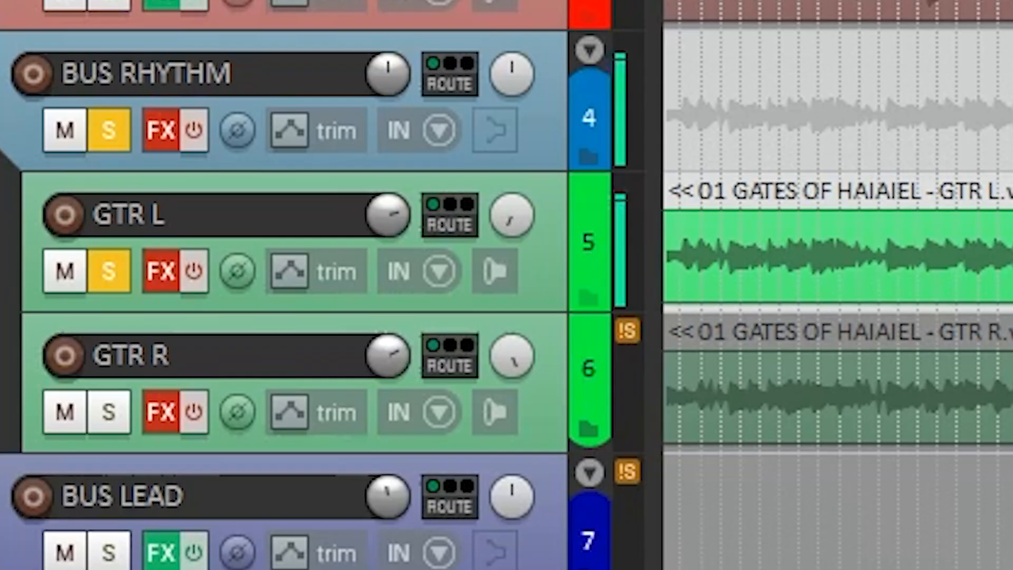
key(f)
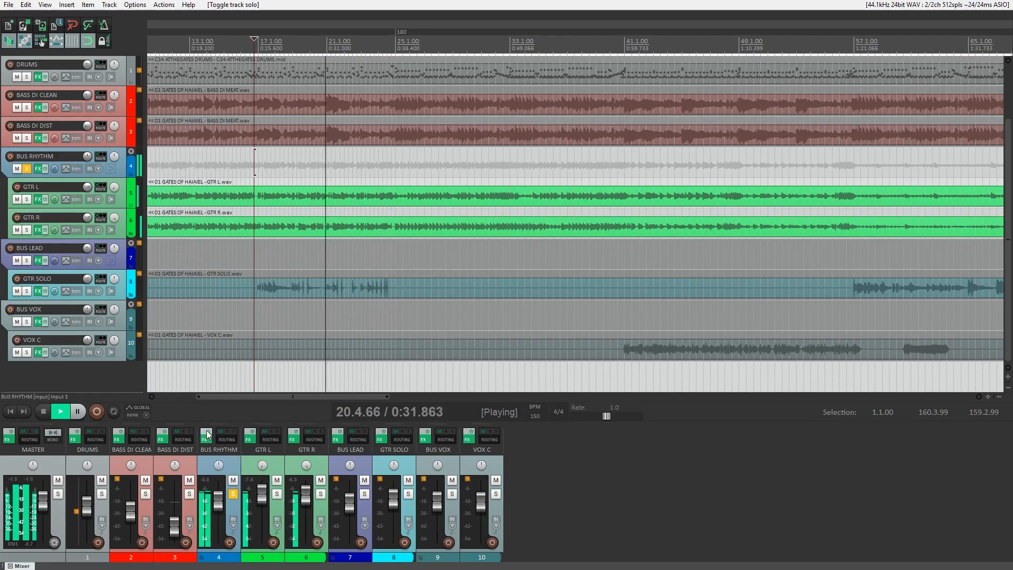
click(292, 439)
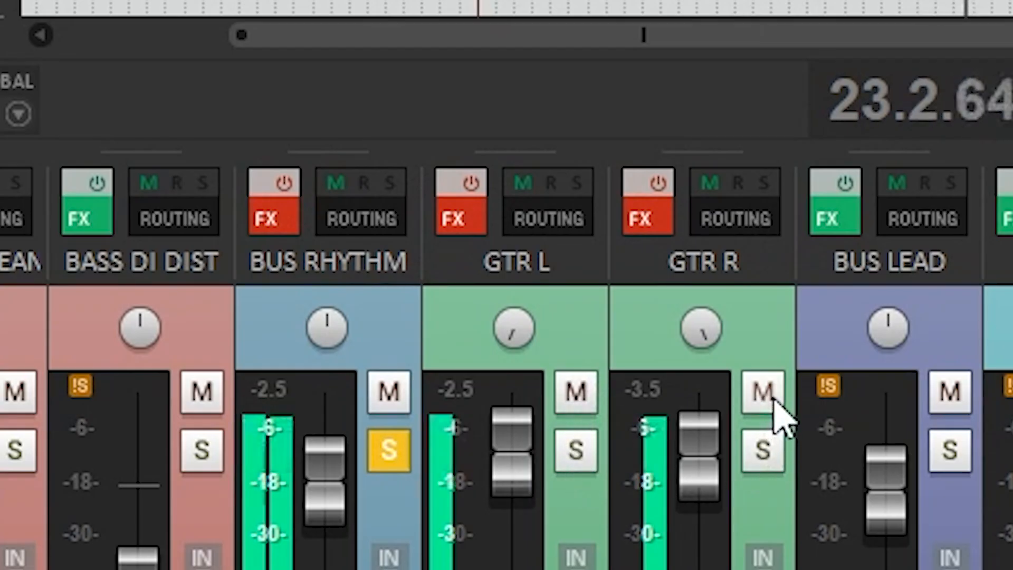
Solo GTR L and bring up its effect chain with a plugin selected.
click(574, 451)
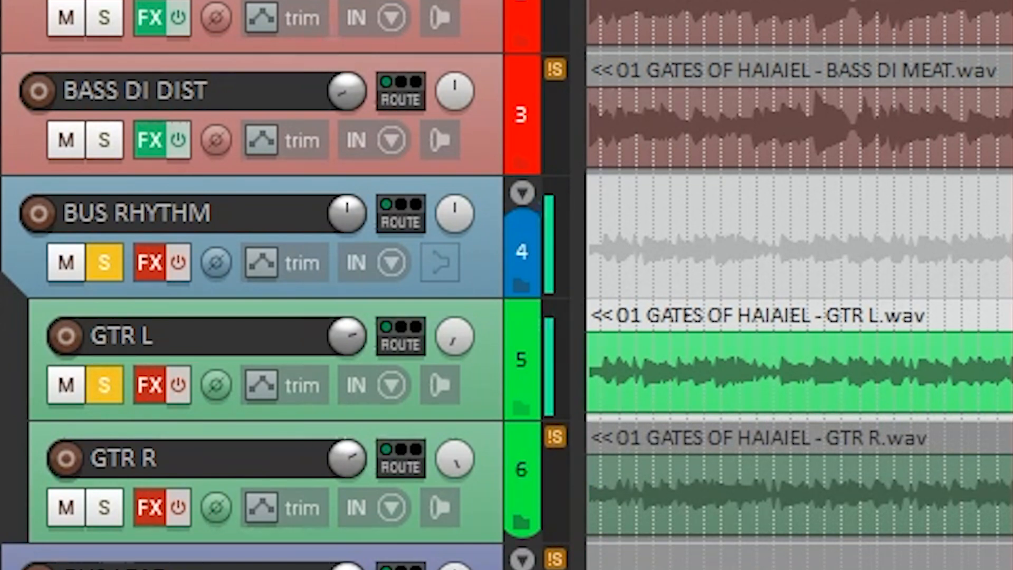
key(f)
click(1008, 461)
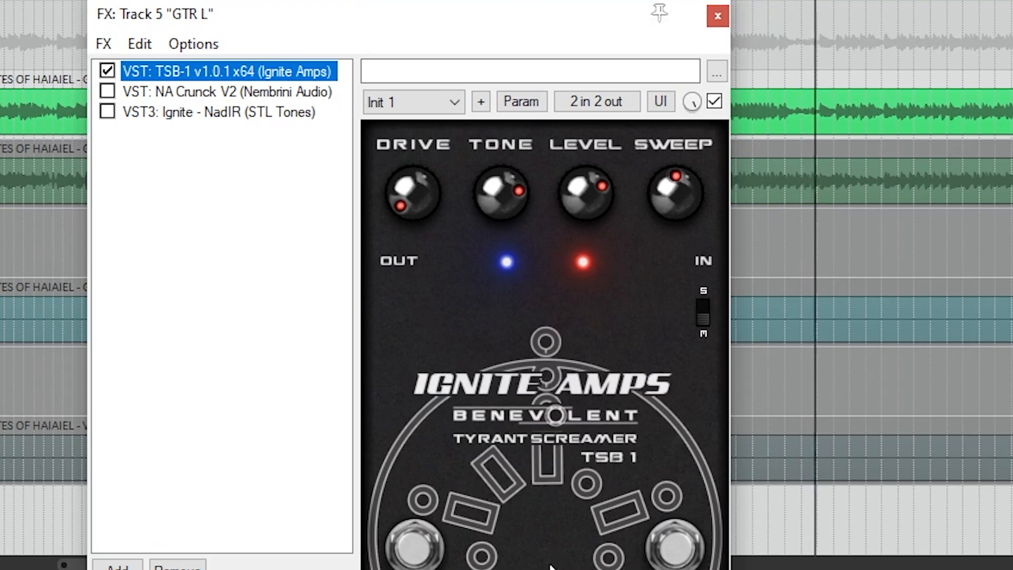
Re-enable GTR L's effects, switch off NadIR and NA Crunck V2, and view the Crunck amp.
click(551, 559)
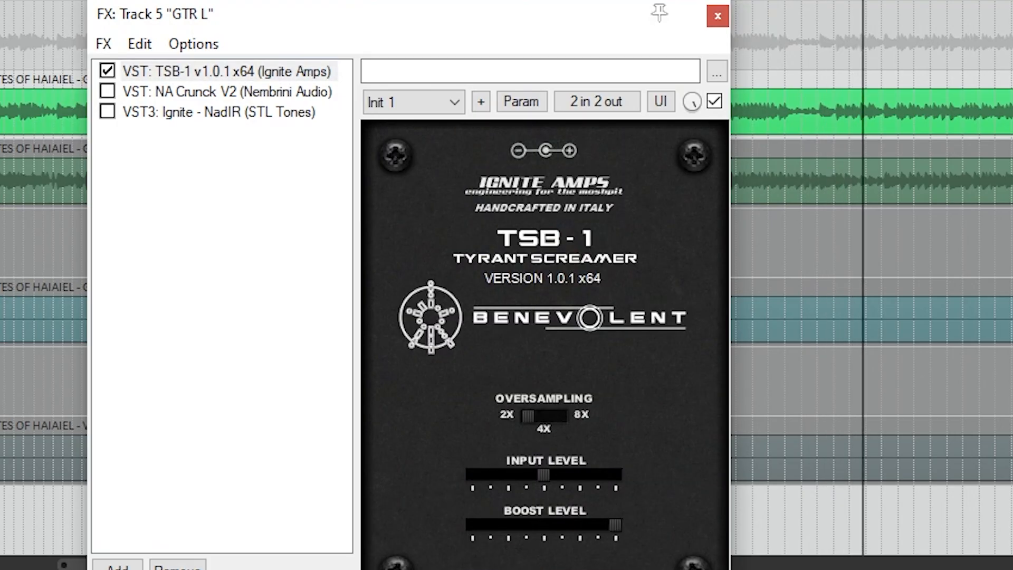
click(551, 562)
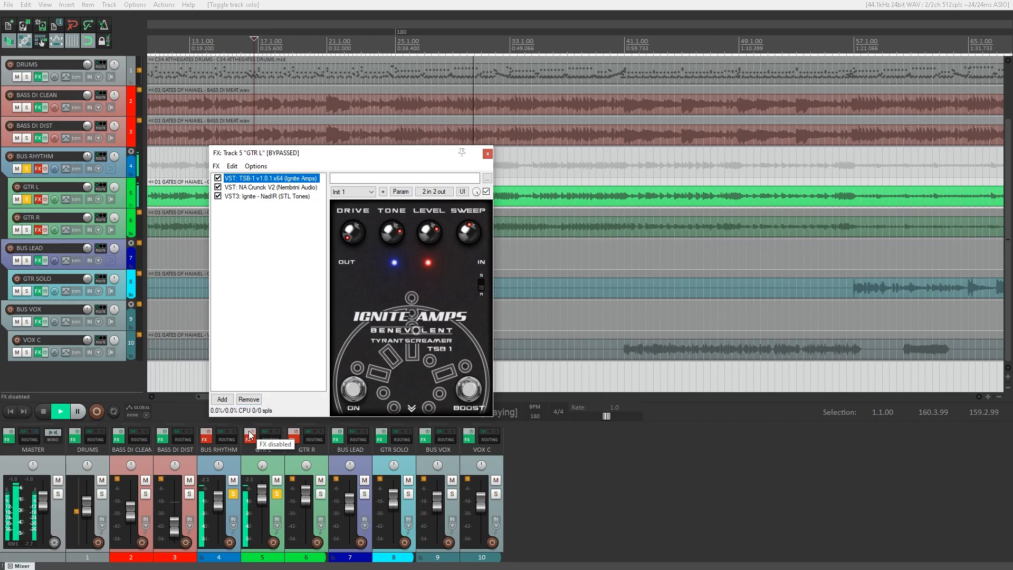
click(250, 435)
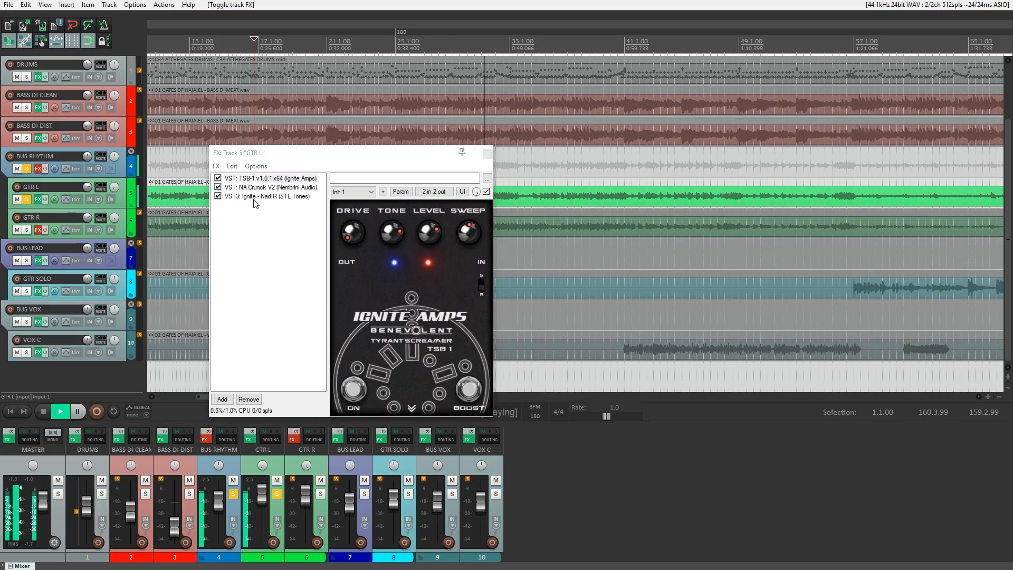
click(219, 196)
click(218, 187)
click(219, 178)
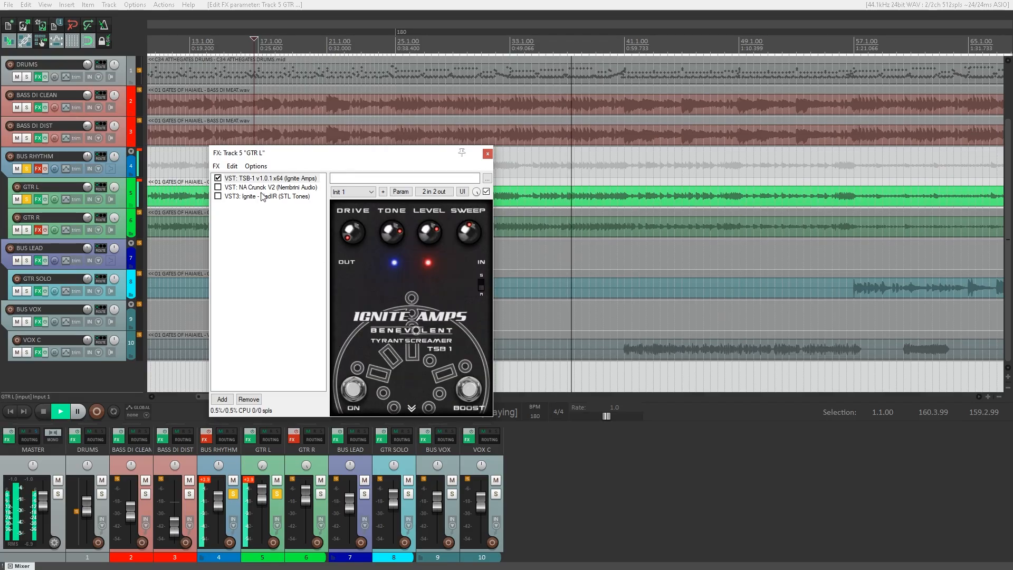
click(261, 187)
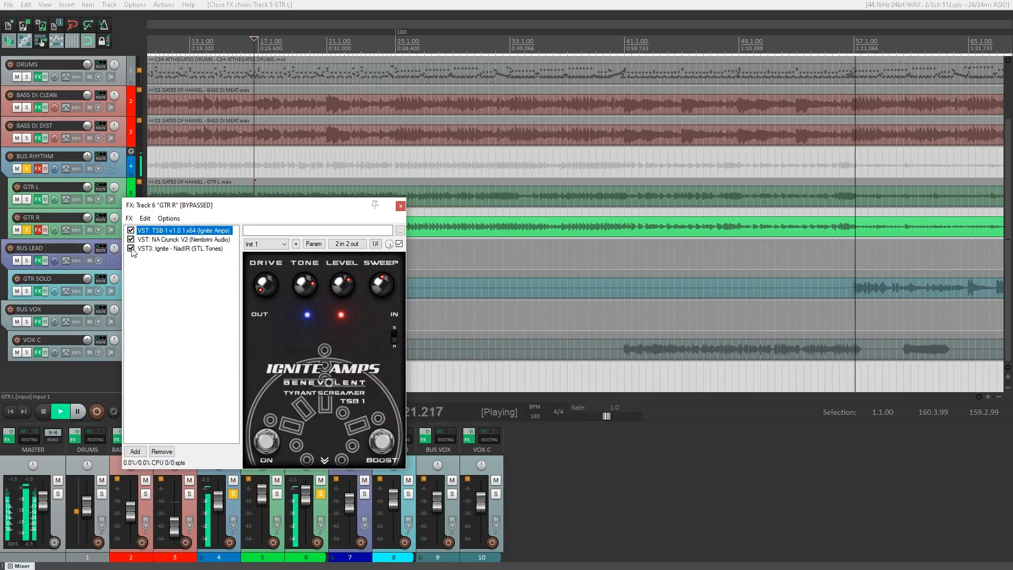
Re-enable GTR R's effects with TSB-1 back on, then open BUS RHYTHM's effect chain.
drag(184, 208, 315, 109)
click(45, 230)
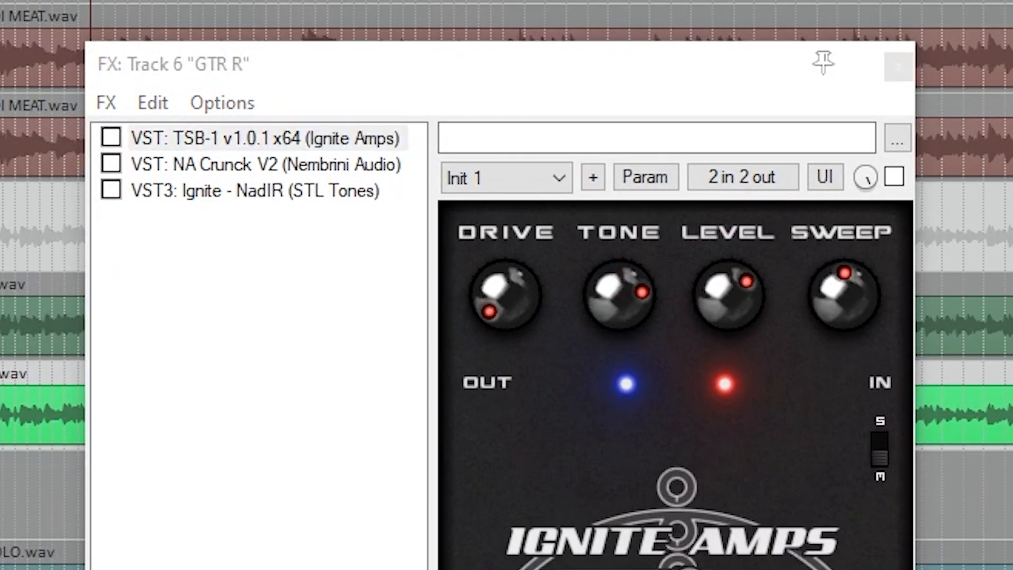
click(119, 136)
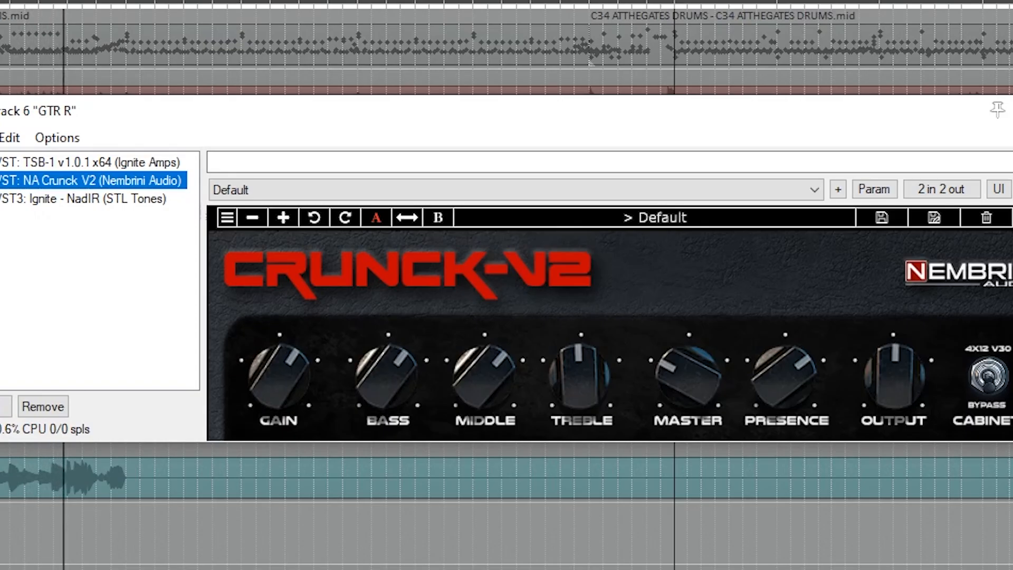
click(49, 198)
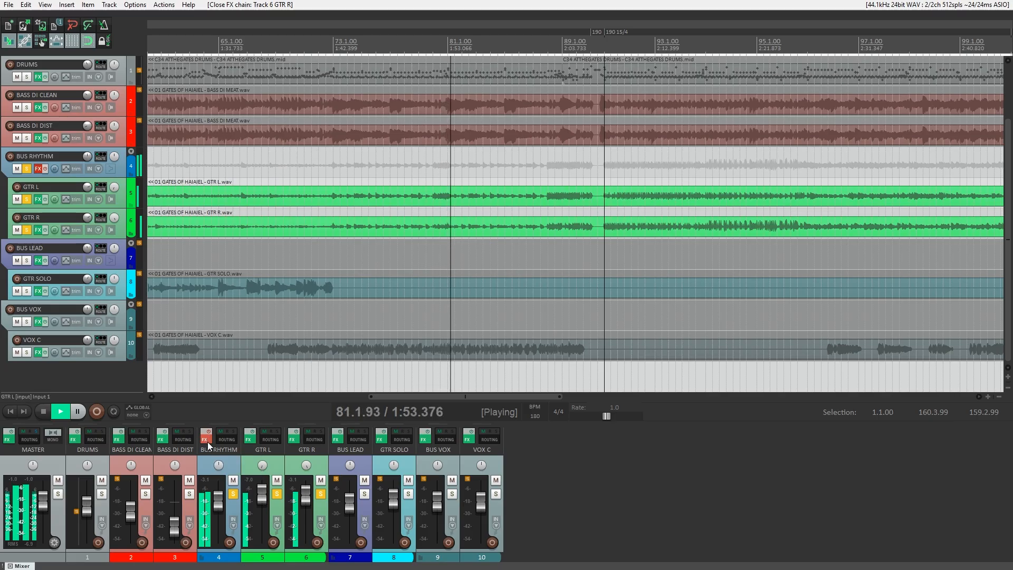
click(207, 442)
drag(292, 204, 363, 95)
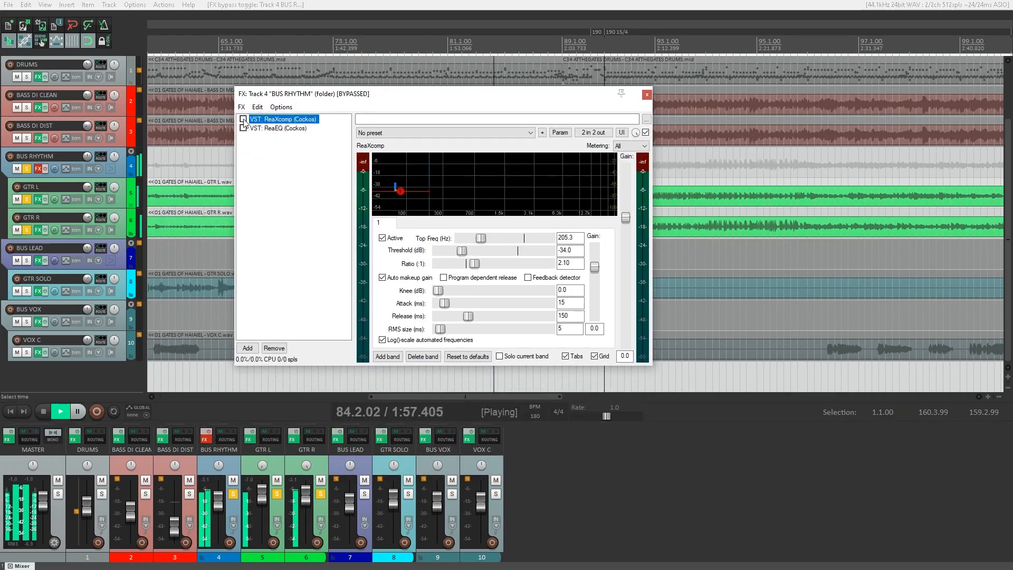
Enable BUS RHYTHM's effects, A/B the ReaXcomp band, and switch on the 80 Hz high-pass ReaEQ.
click(210, 431)
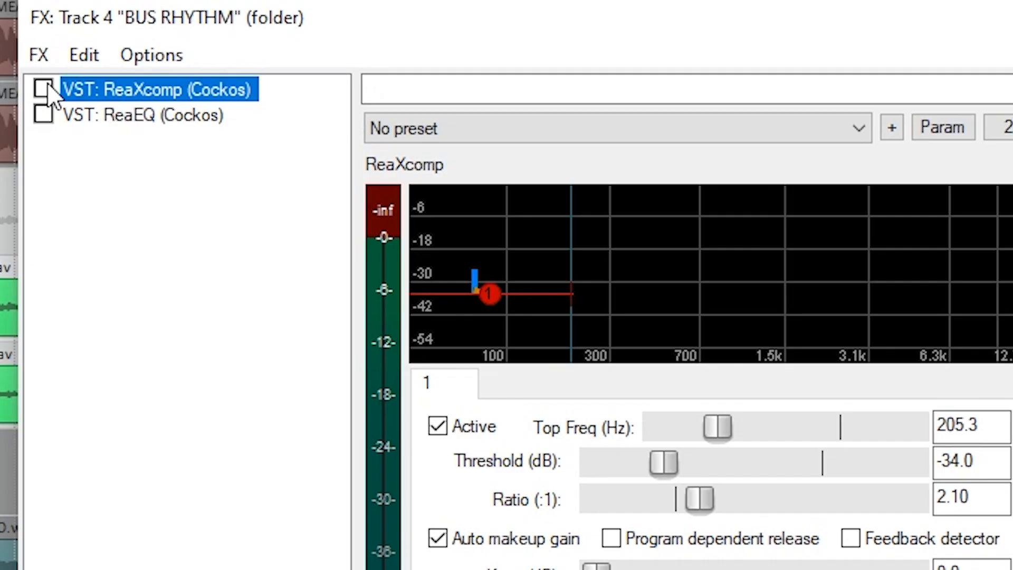
click(244, 119)
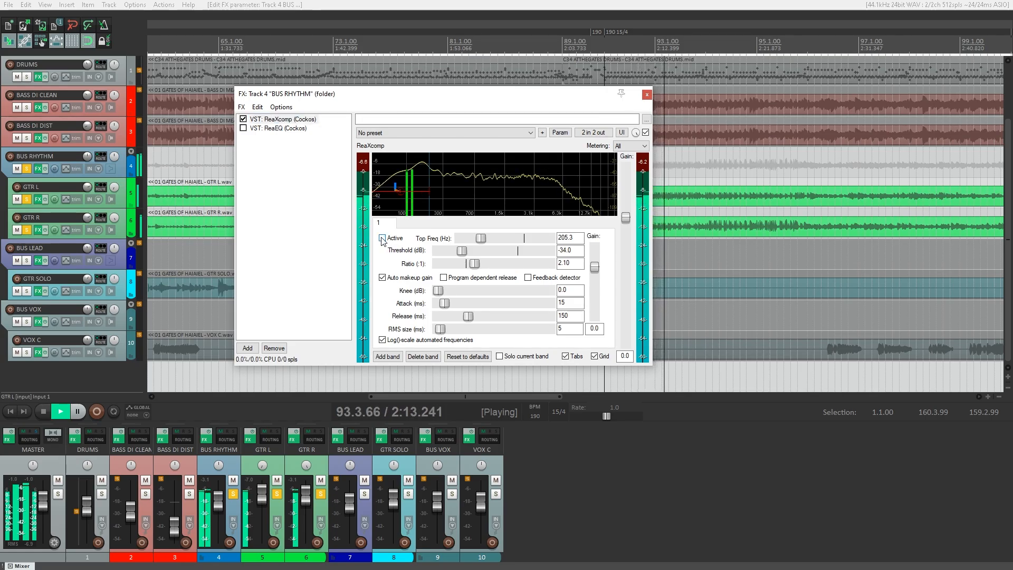
click(383, 238)
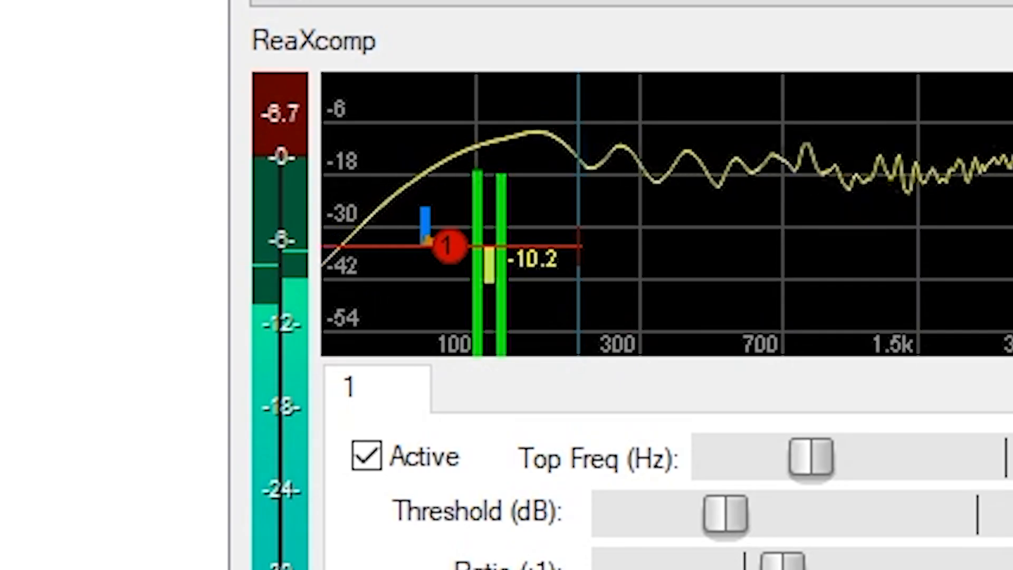
click(368, 457)
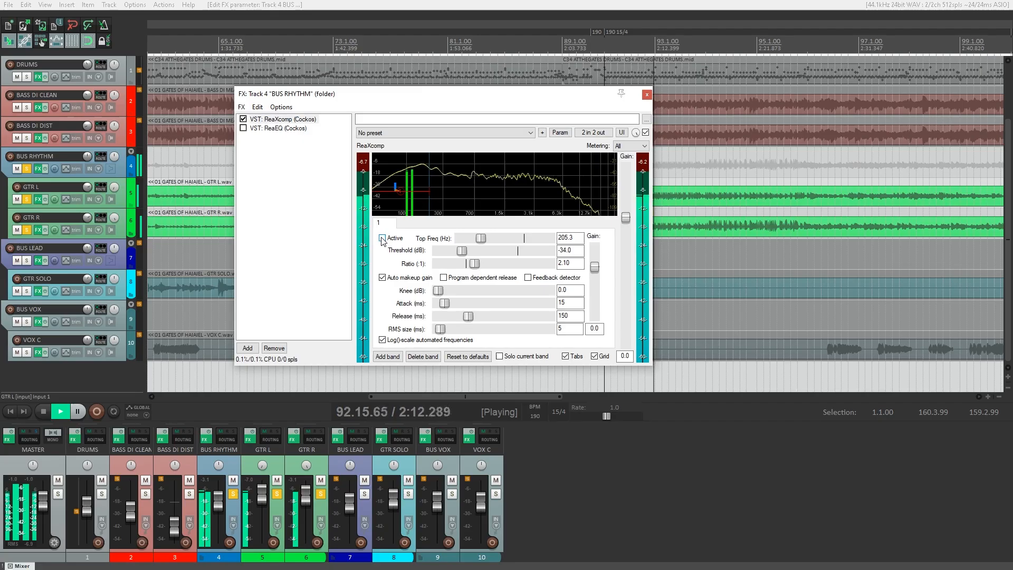
click(382, 239)
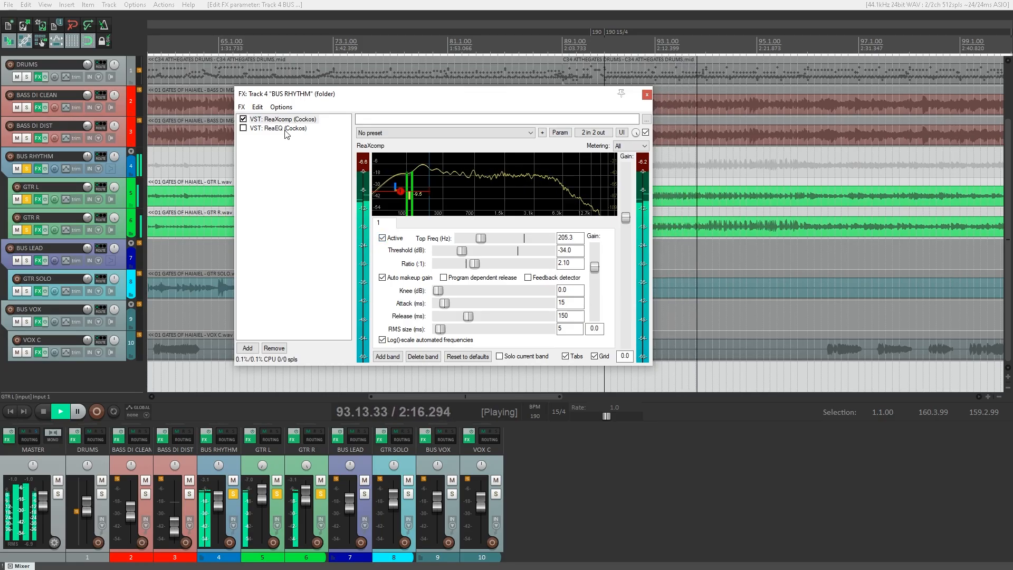
click(382, 238)
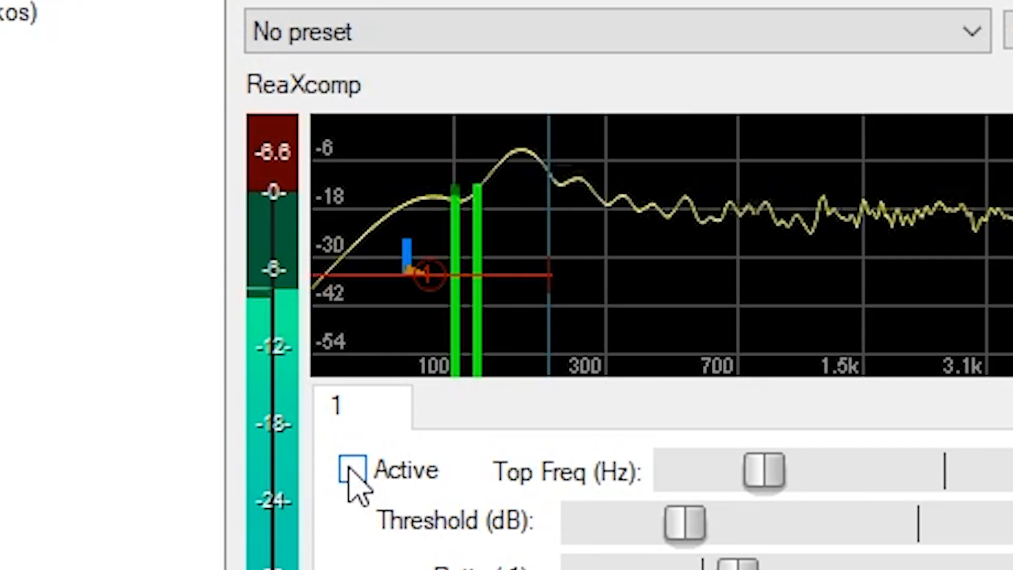
click(351, 473)
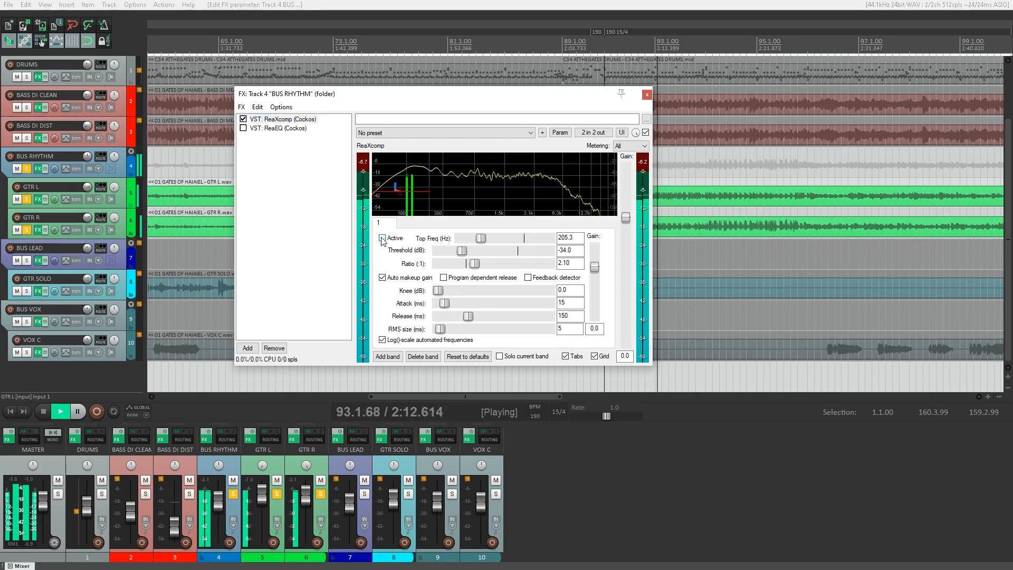
click(244, 130)
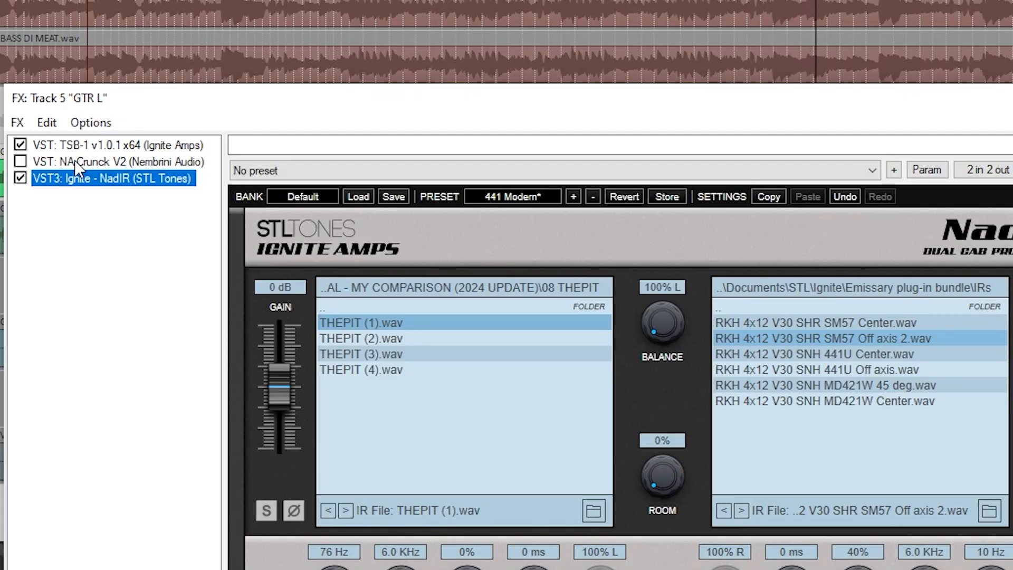
Show the NA Crunck V2 amp on GTR L and then on GTR R.
click(74, 160)
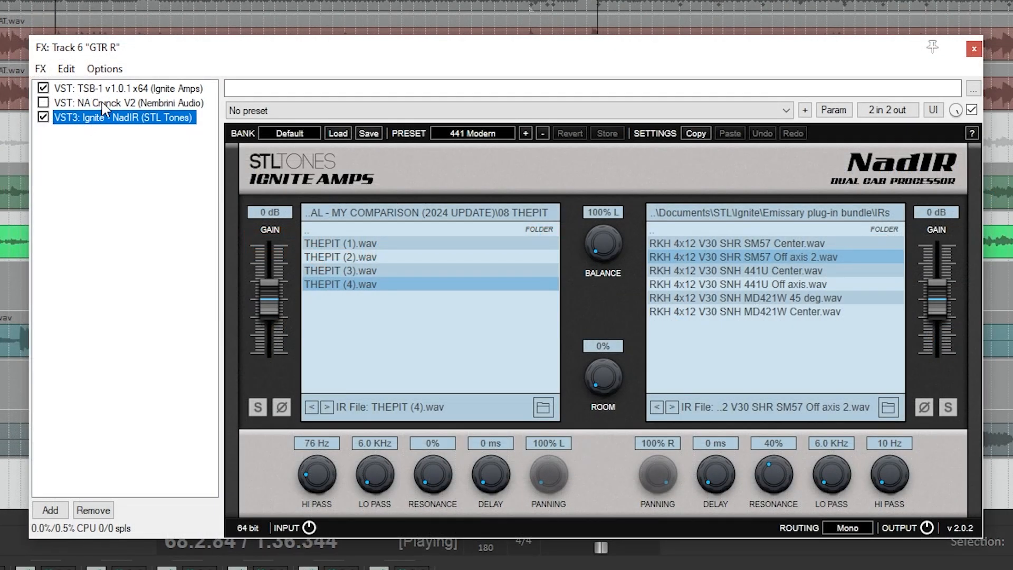
click(103, 103)
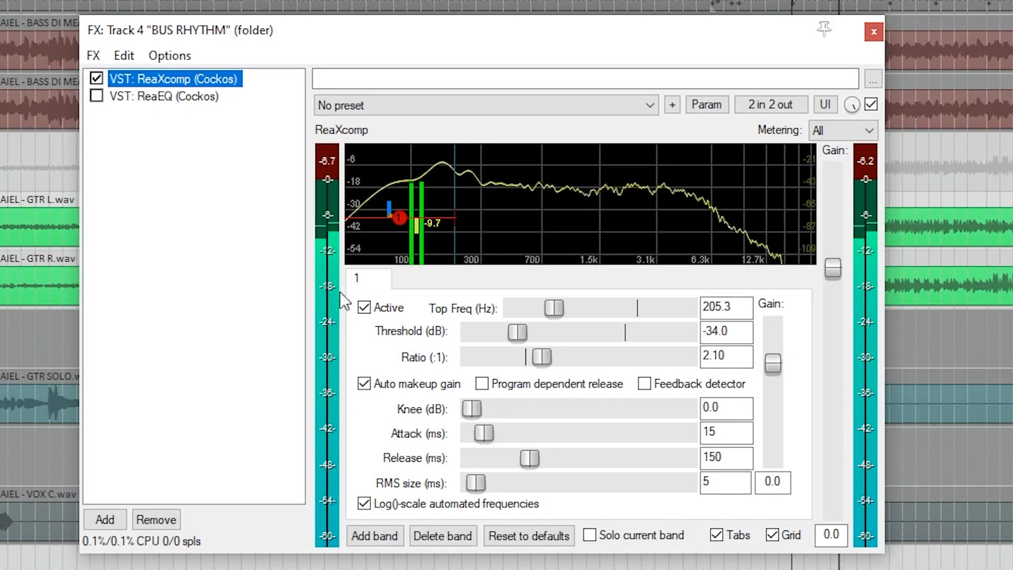
A/B the ReaXcomp band, bypass BUS RHYTHM's effects, and solo BUS LEAD.
click(364, 308)
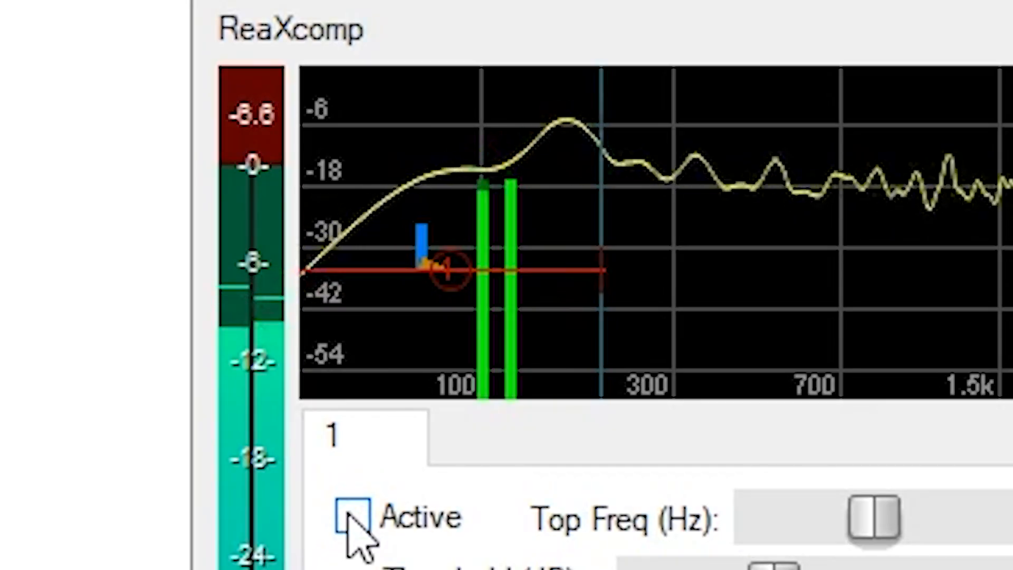
click(349, 515)
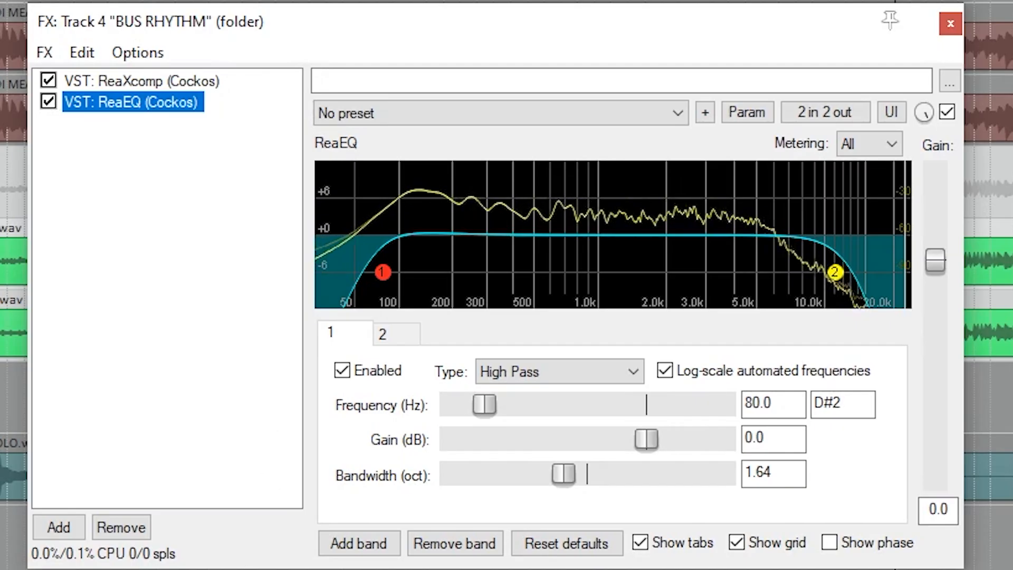
key(b)
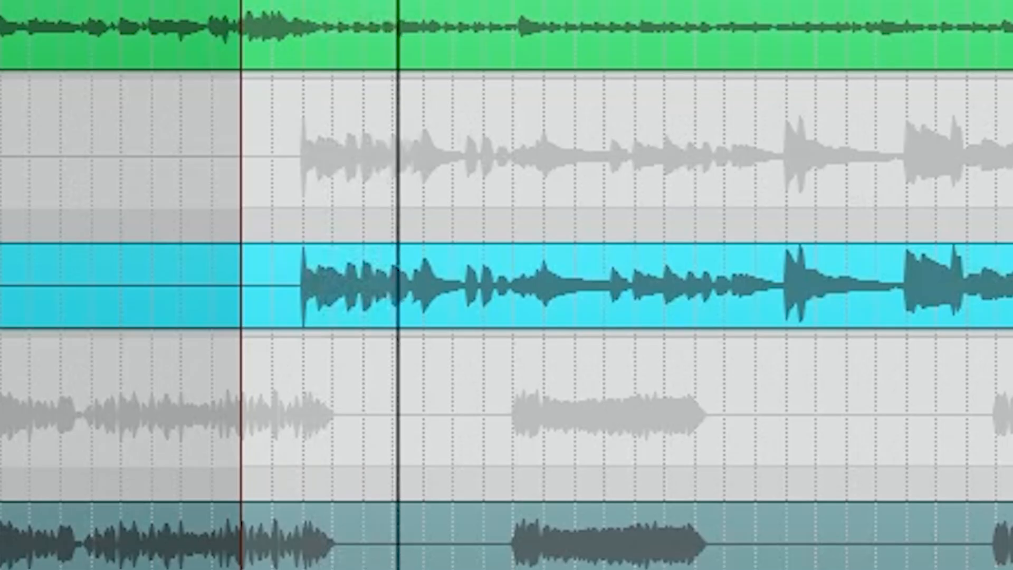
click(365, 494)
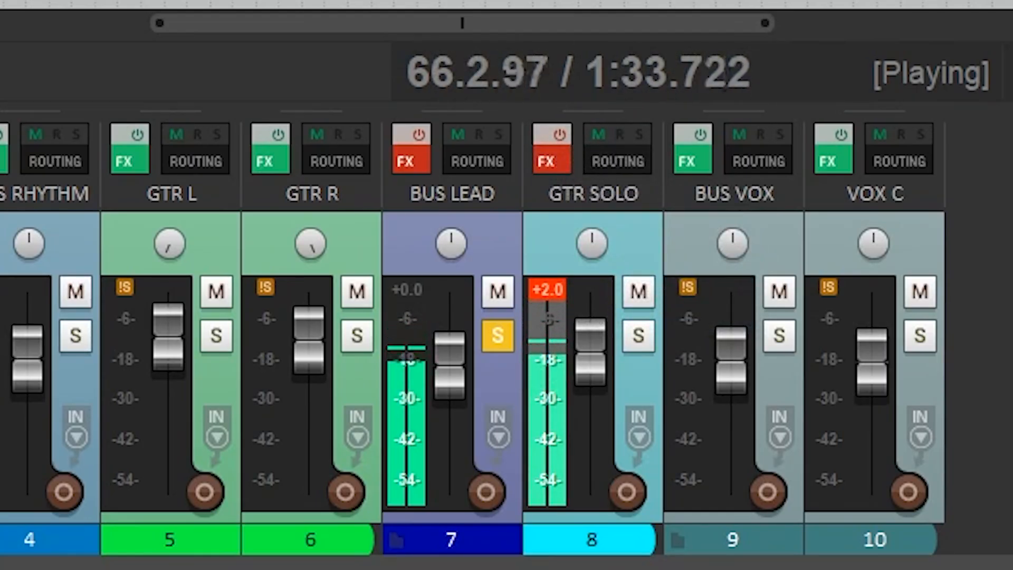
click(551, 160)
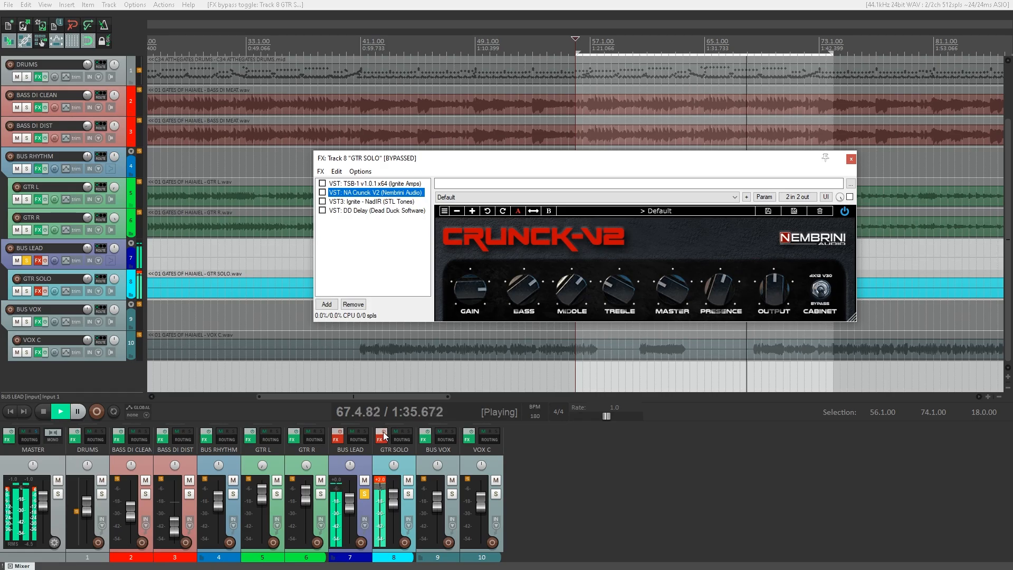
click(384, 434)
click(323, 183)
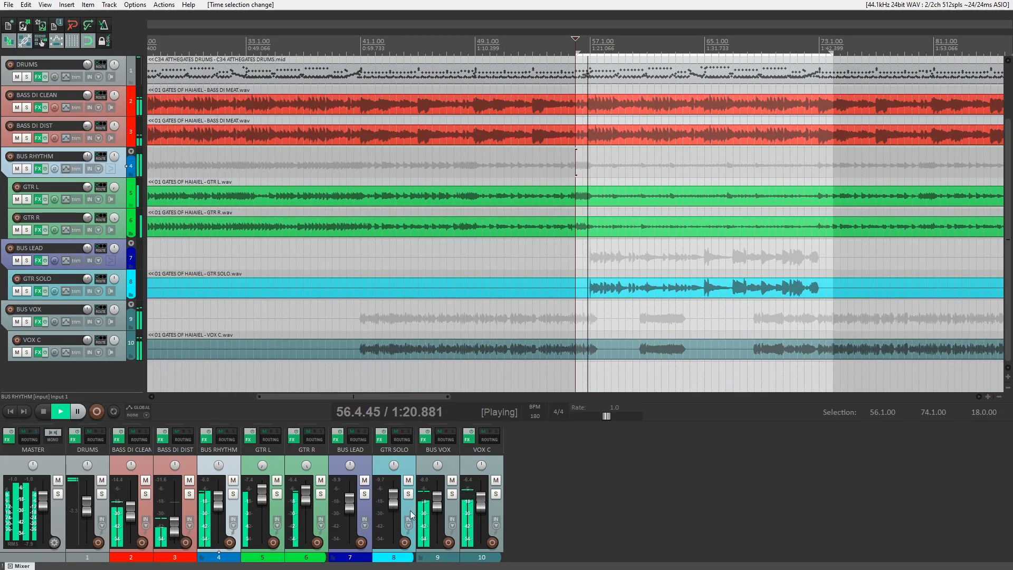
click(366, 495)
right_click(367, 495)
click(524, 479)
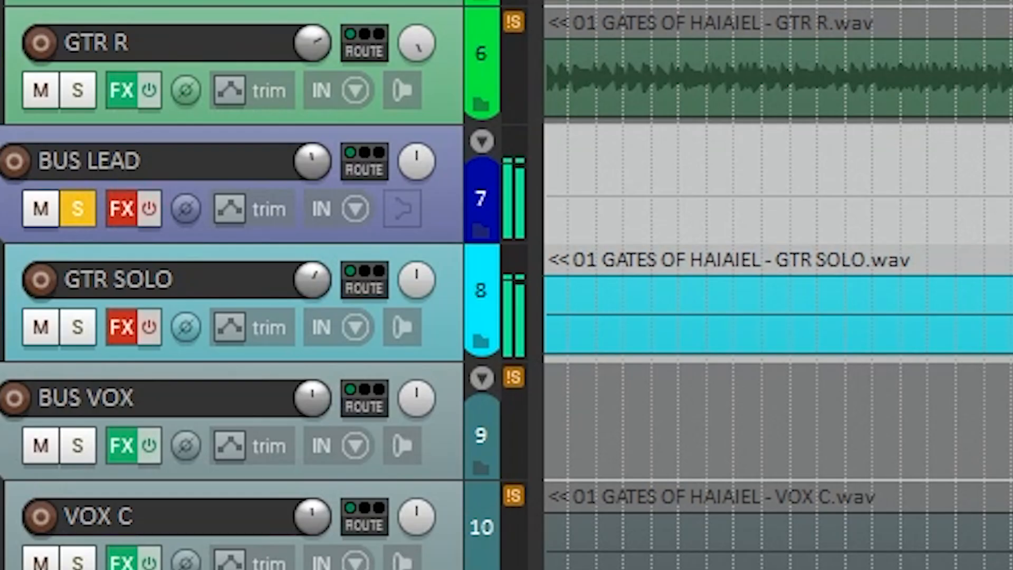
Un-bypass GTR SOLO's effect chain and turn the TSB-1 plugin back on.
click(381, 438)
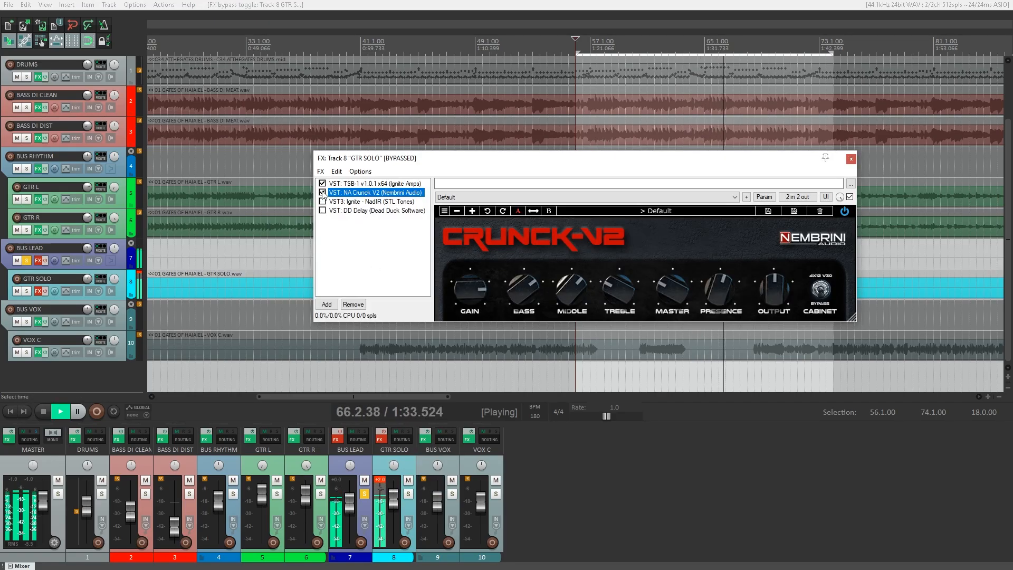
click(322, 183)
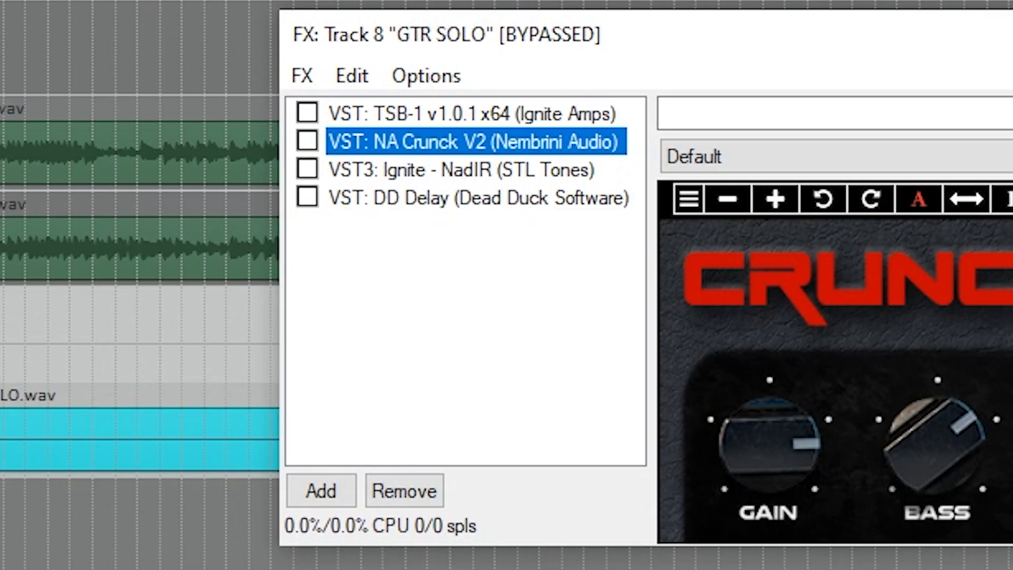
click(506, 569)
click(307, 115)
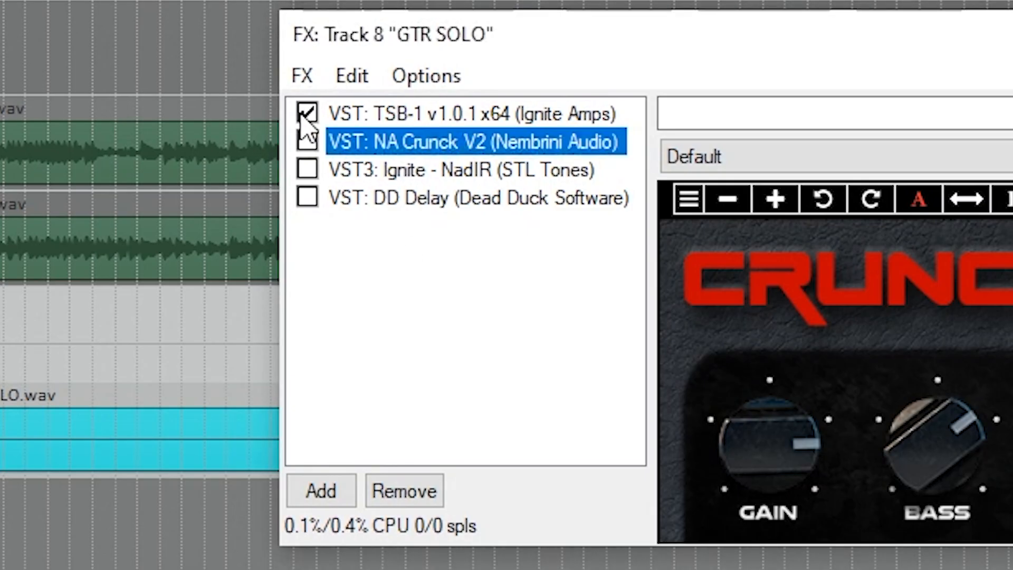
click(377, 114)
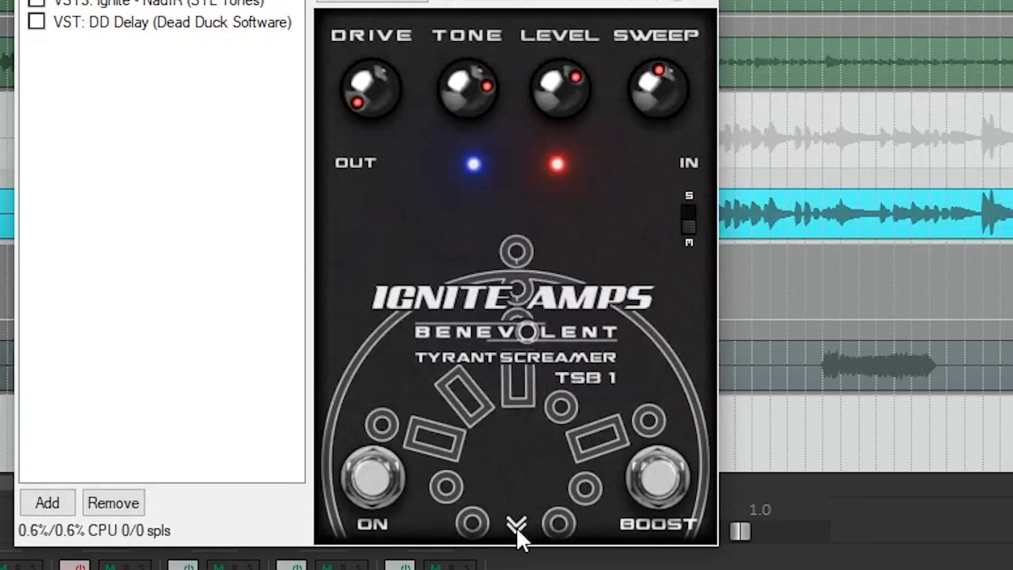
Review the TSB-1 back panel and DD Delay settings, then close GTR SOLO's chain.
click(516, 413)
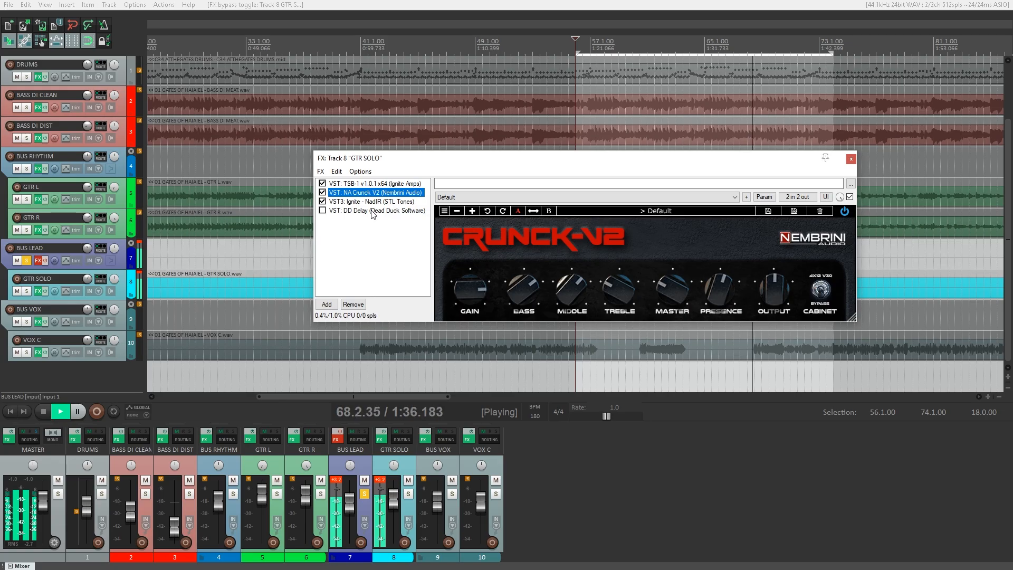
click(344, 211)
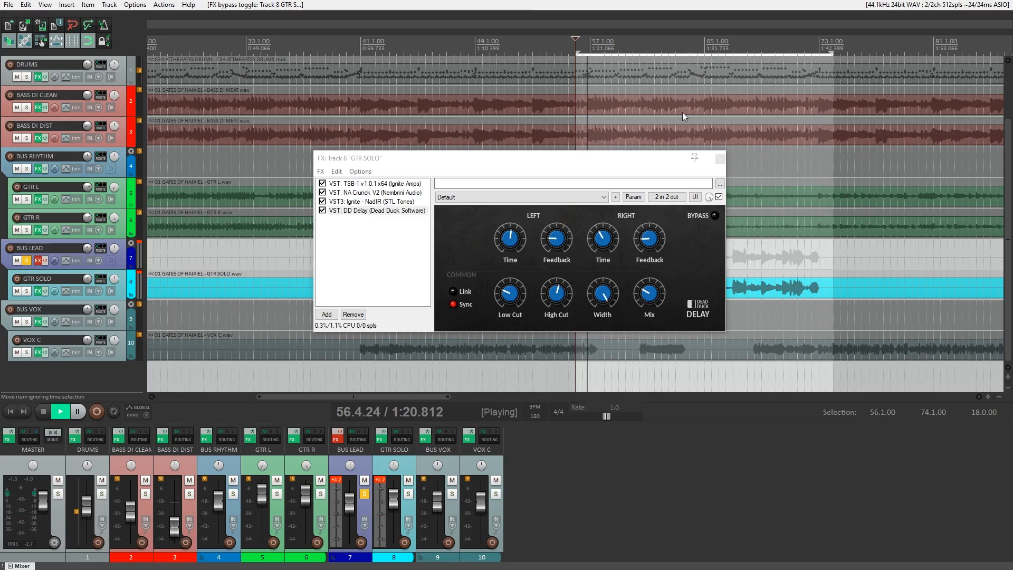
click(721, 159)
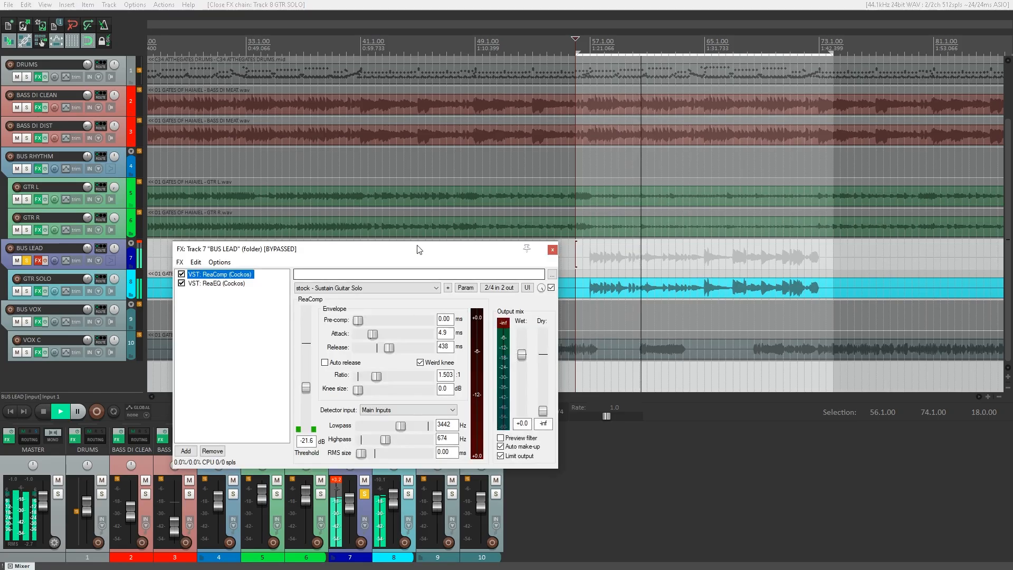
drag(418, 248, 461, 62)
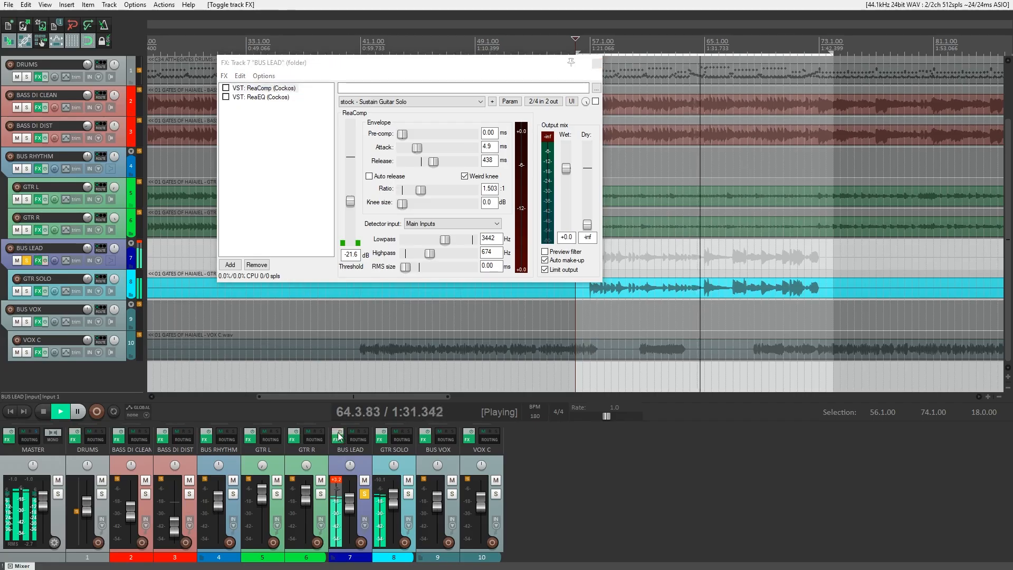
Un-bypass BUS LEAD's effect chain and switch ReaComp on.
click(337, 440)
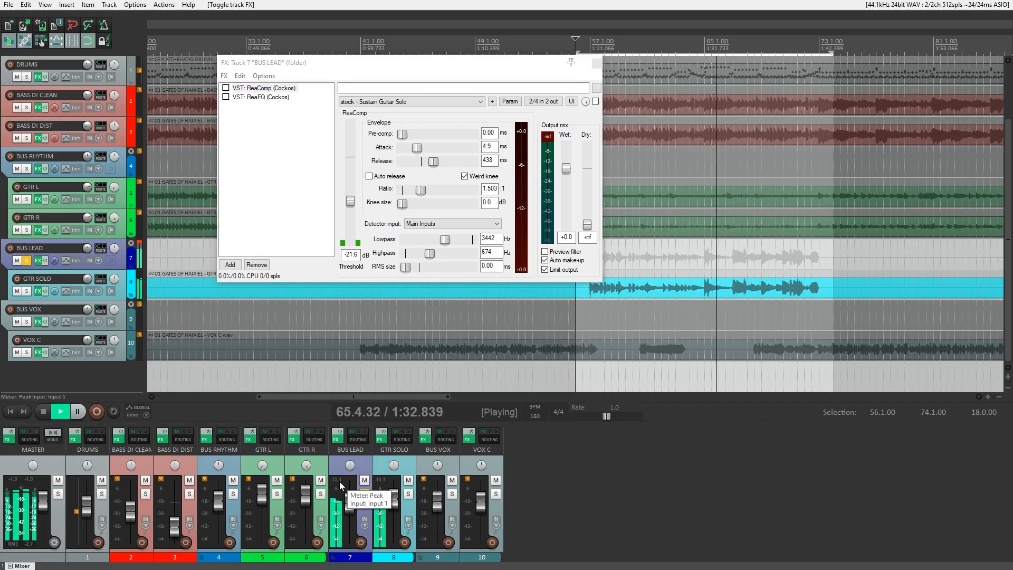
click(244, 91)
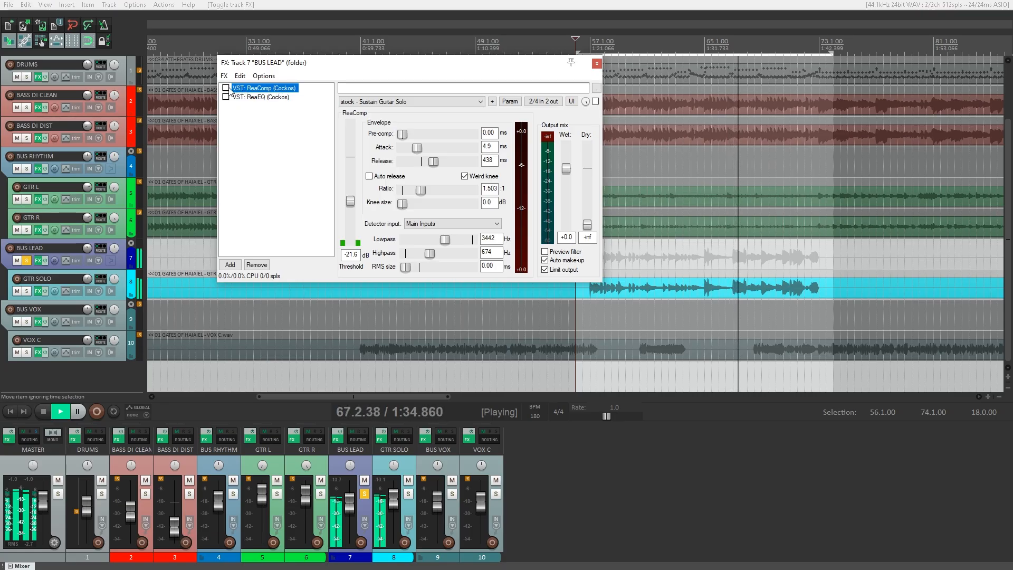
click(227, 89)
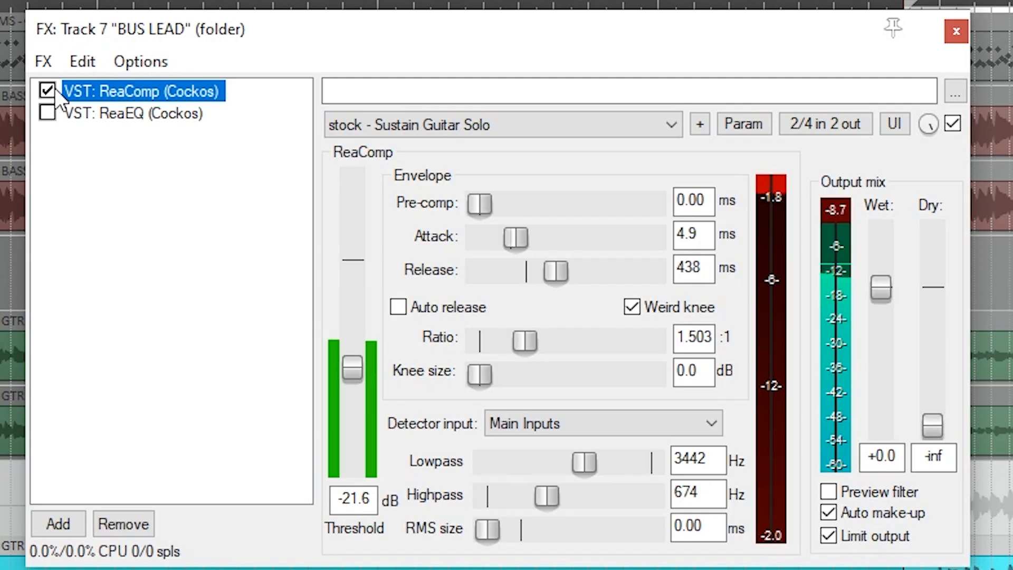
click(54, 88)
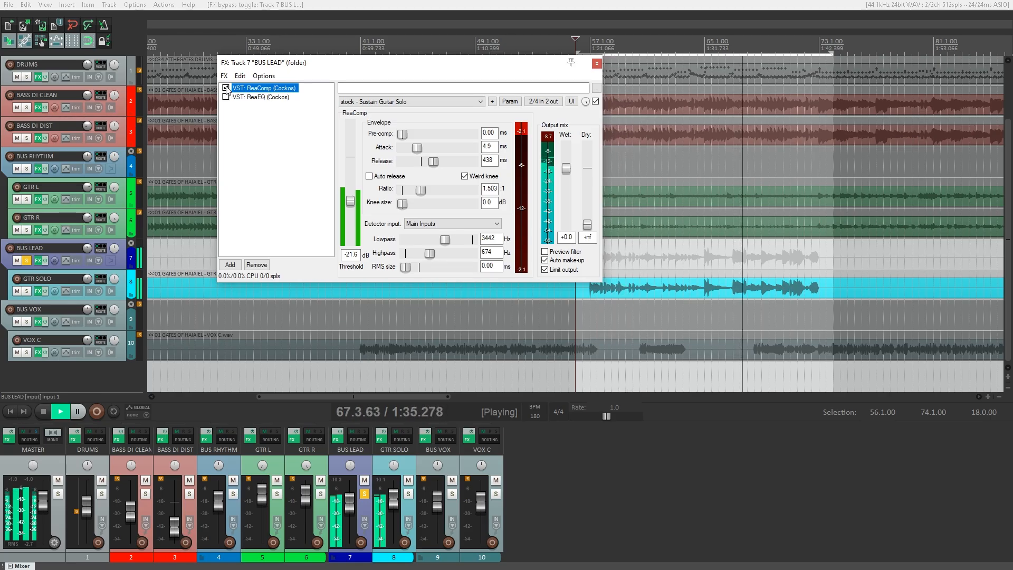
Enable BUS LEAD's 350 Hz high-pass ReaEQ, A/B it, then unsolo BUS LEAD.
click(242, 98)
click(226, 97)
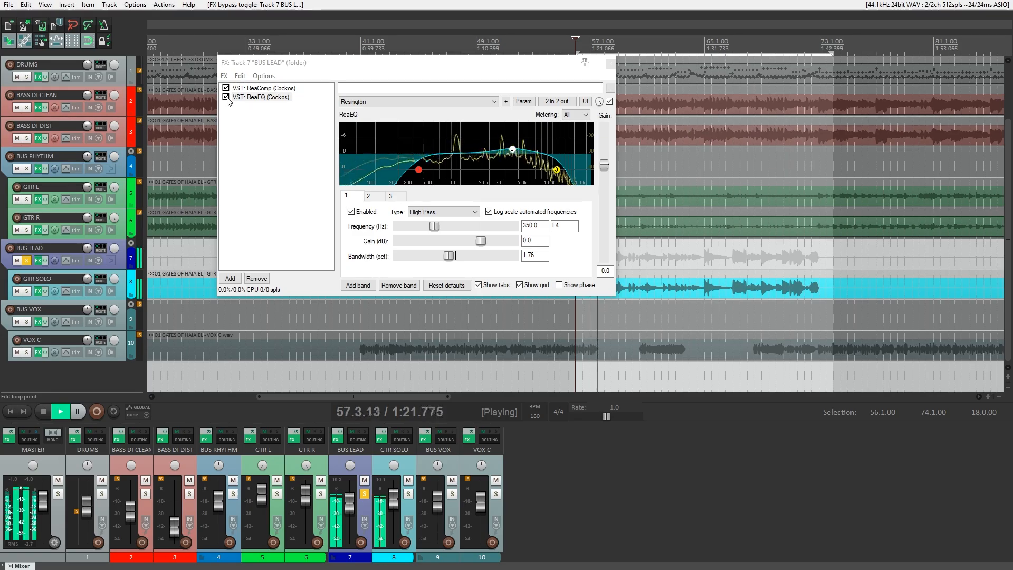
click(227, 99)
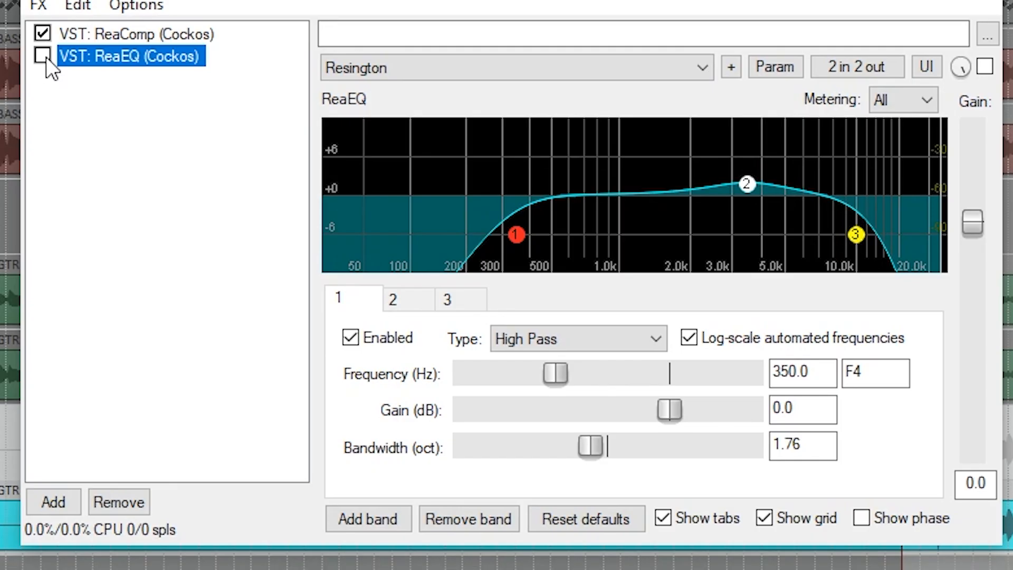
click(43, 56)
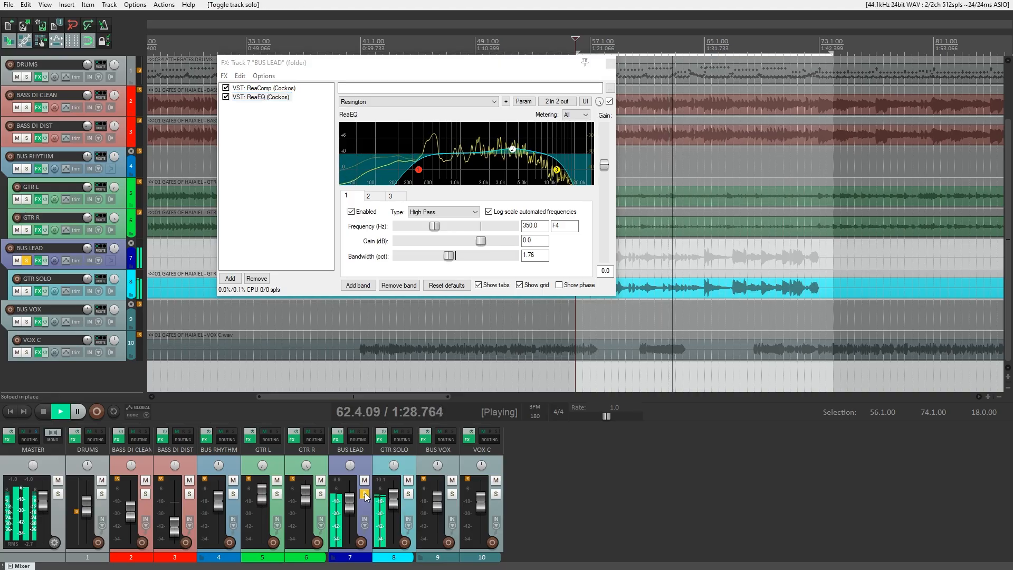
click(365, 494)
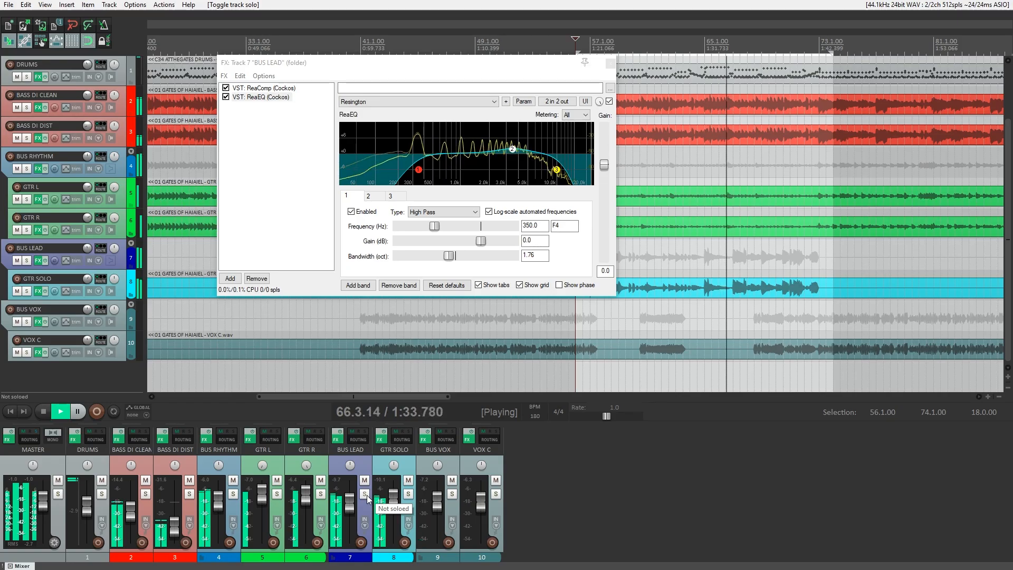
click(830, 400)
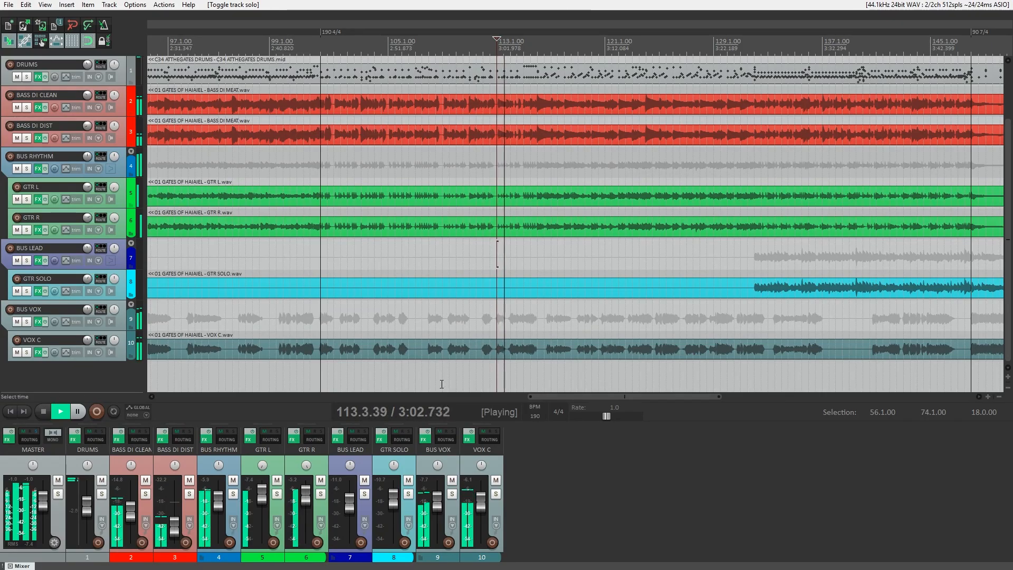
Solo BUS VOX and VOX C, bypass their effects, then re-enable VOX C's chain.
click(452, 495)
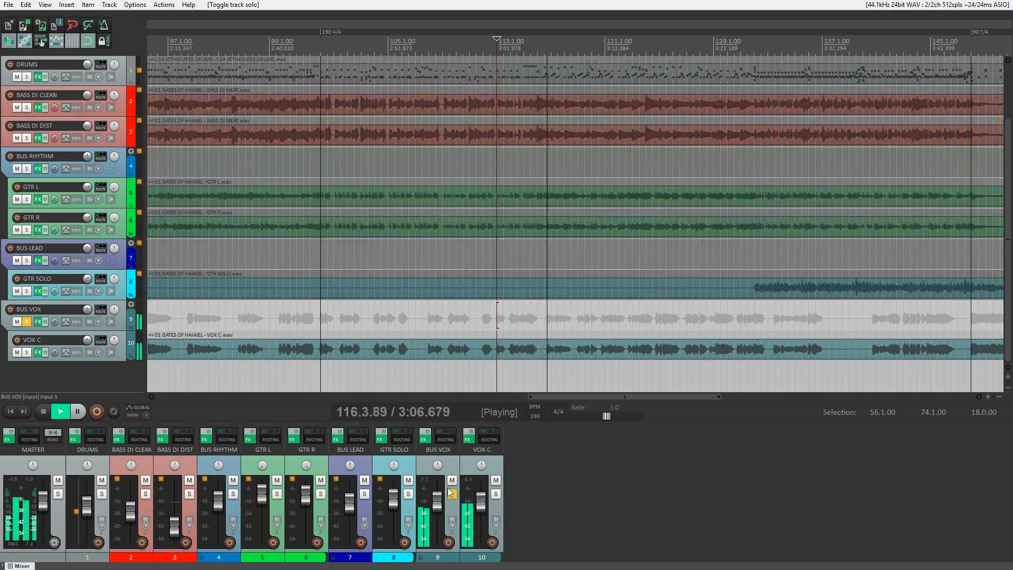
click(496, 494)
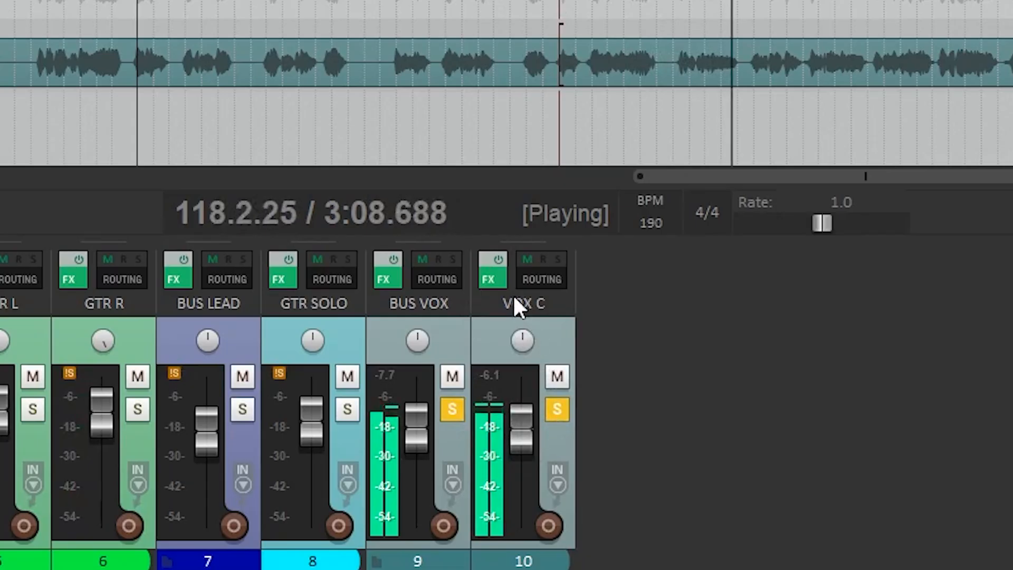
click(470, 433)
click(390, 278)
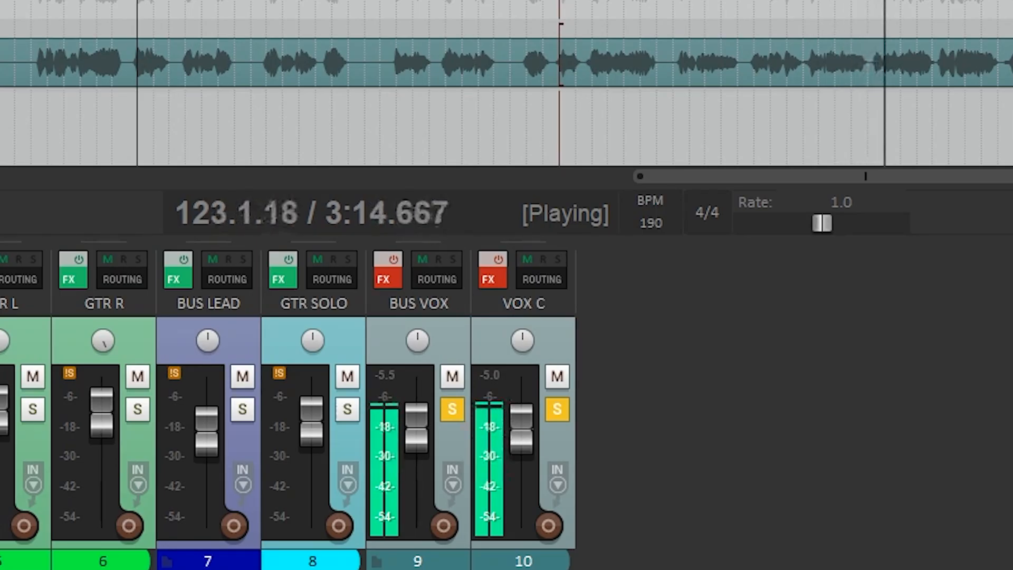
click(38, 352)
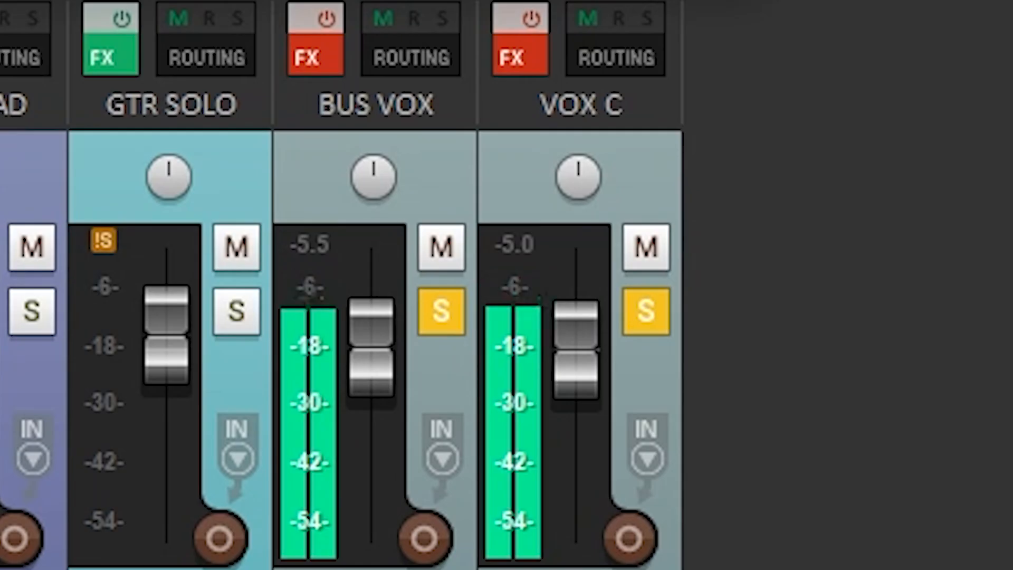
click(523, 18)
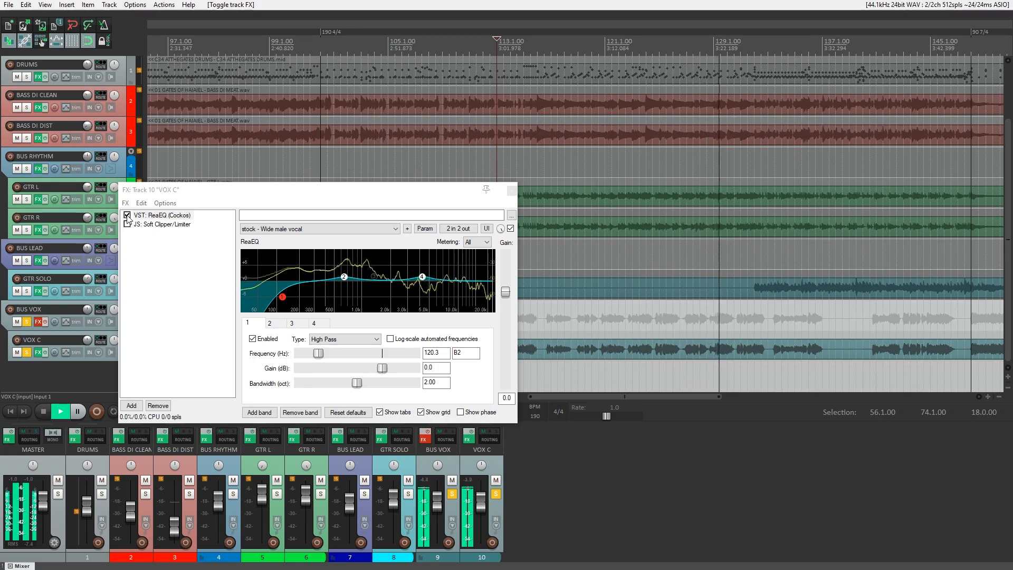
click(127, 215)
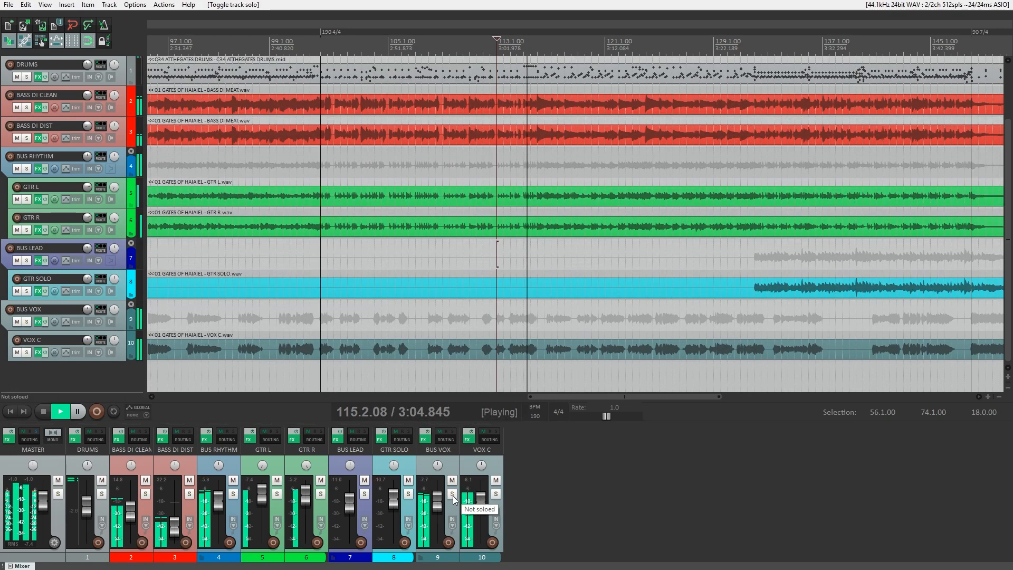
click(453, 495)
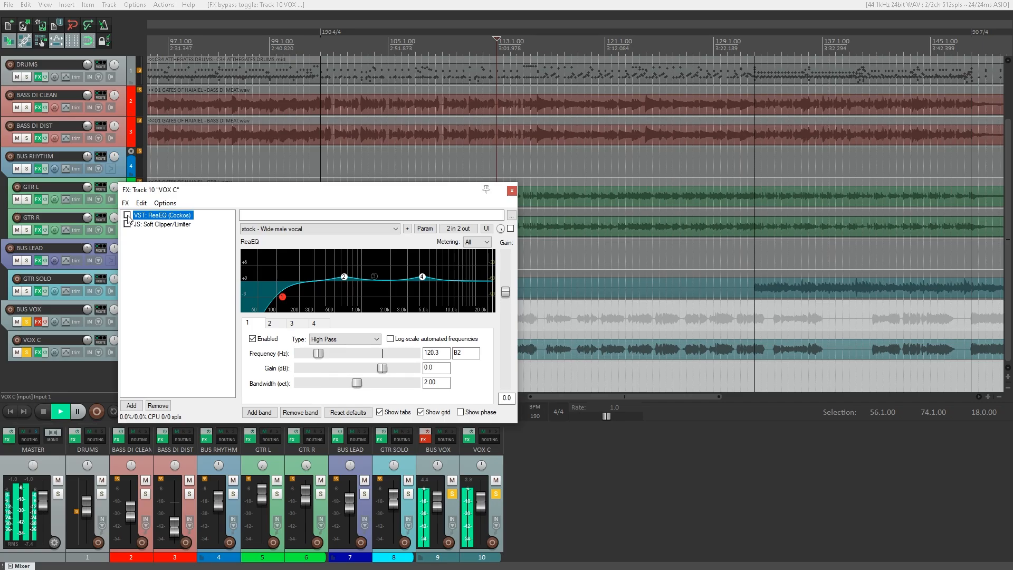
click(128, 215)
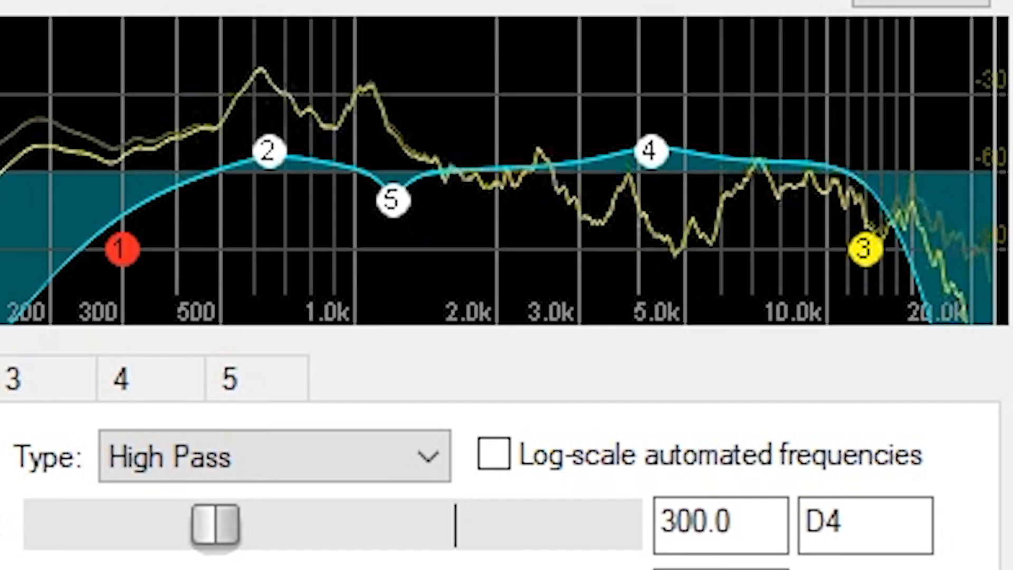
Stop playback and switch ReaEQ and the 2000 Hz Exciter back on in BUS VOX's chain.
key(space)
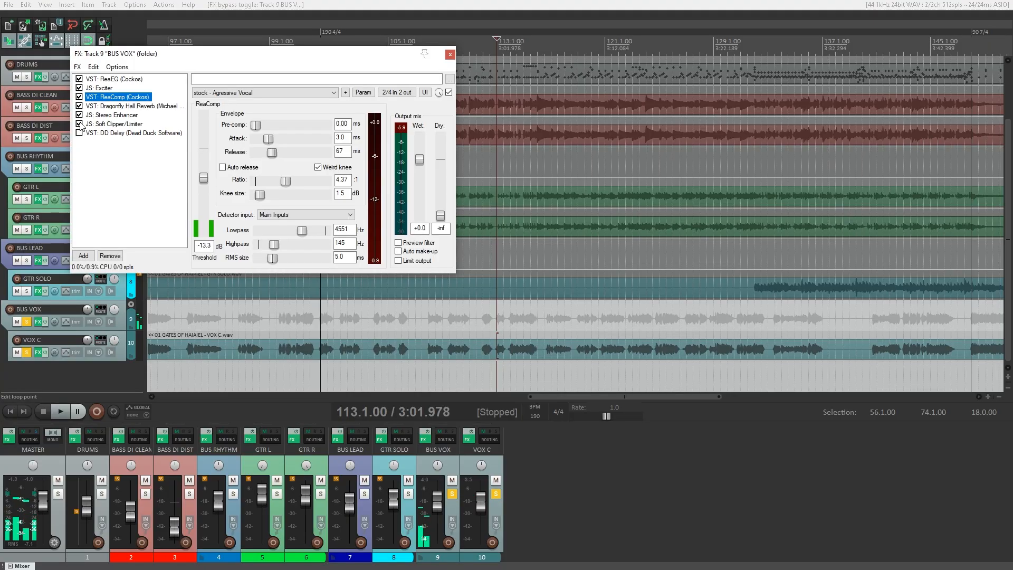
click(79, 106)
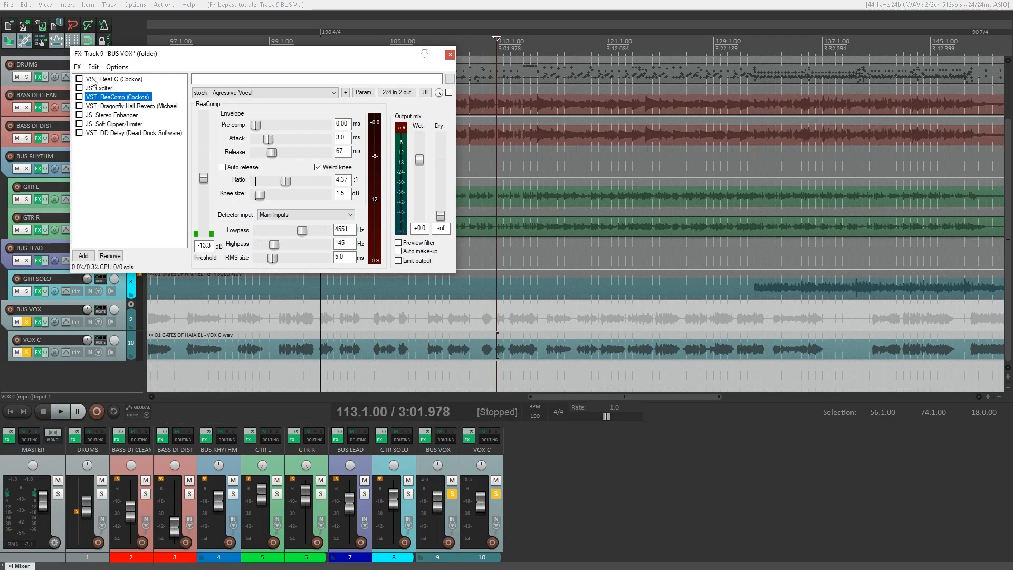
click(445, 4)
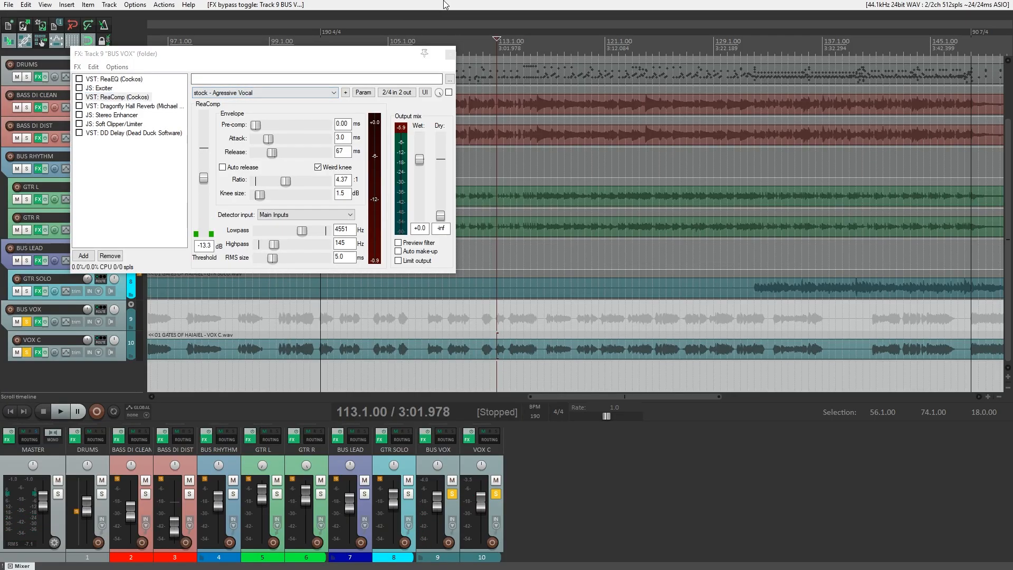
click(106, 80)
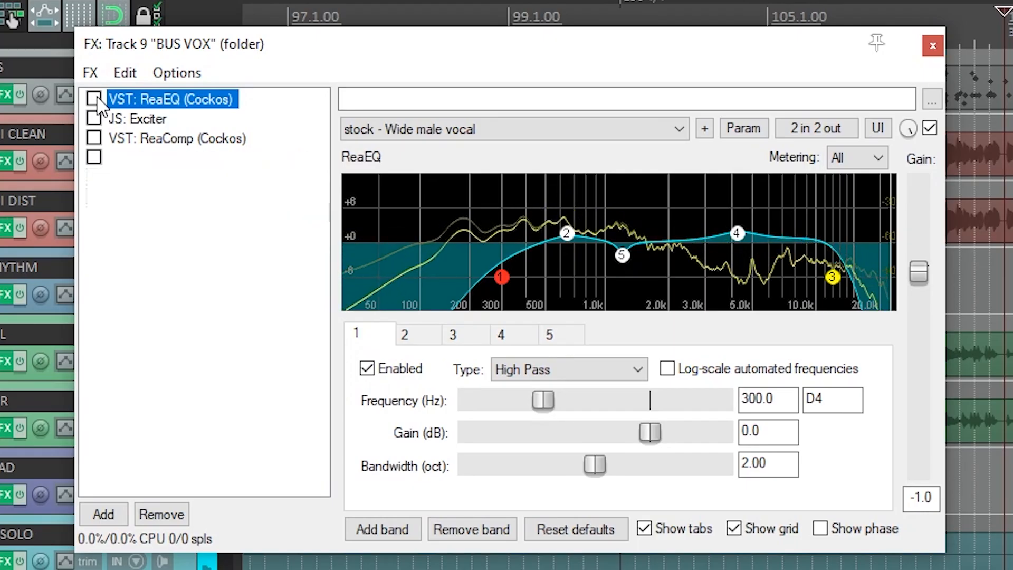
click(94, 99)
click(95, 119)
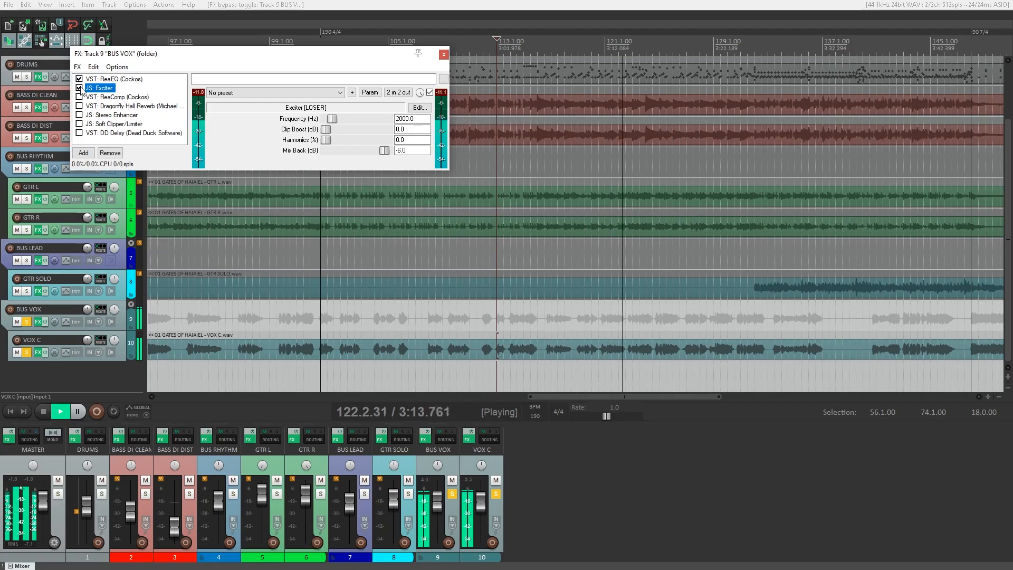
A/B the Exciter, enable ReaComp, and A/B the Dragonfly Hall Reverb on BUS VOX.
click(80, 88)
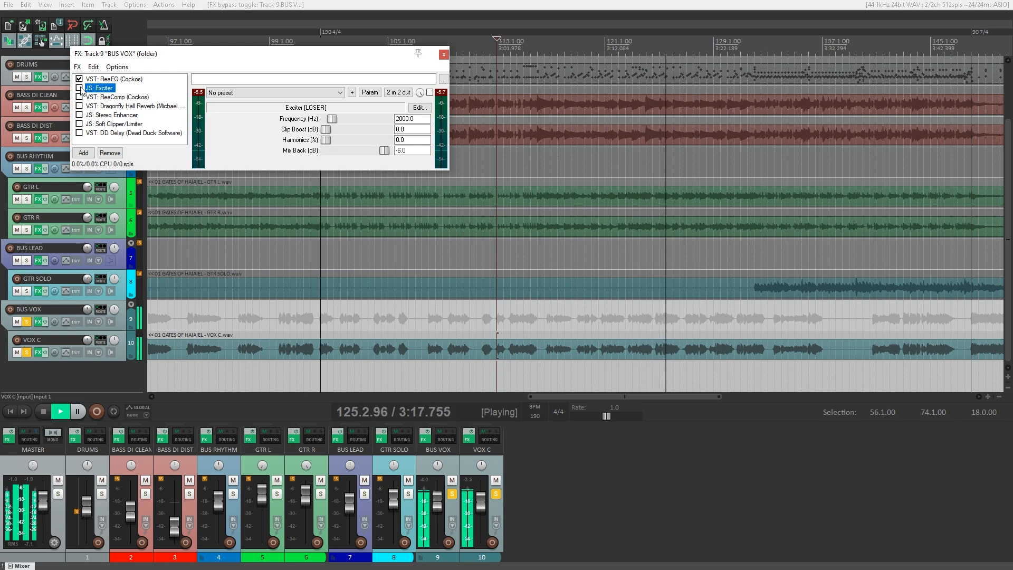
click(79, 88)
click(80, 97)
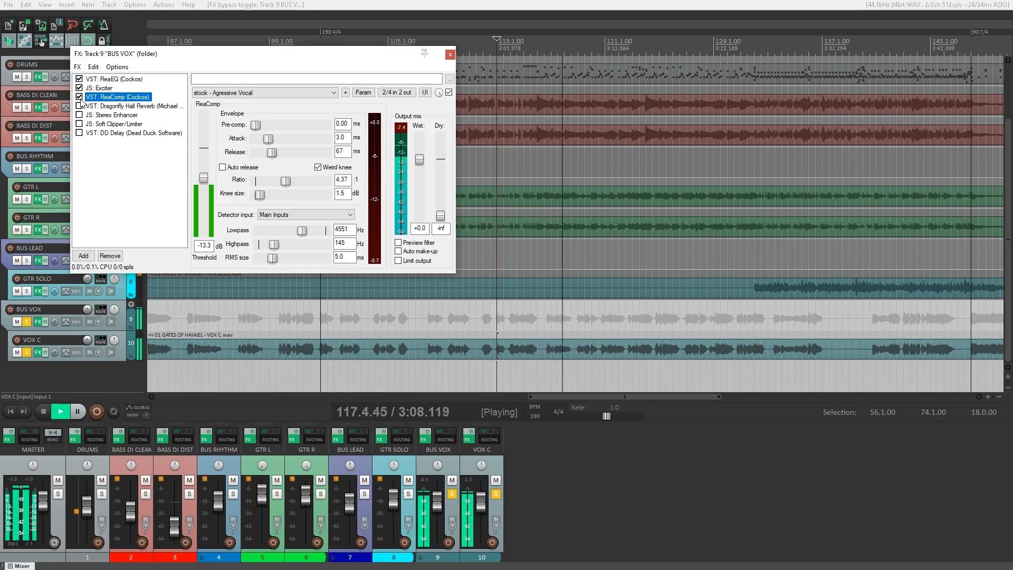
click(82, 106)
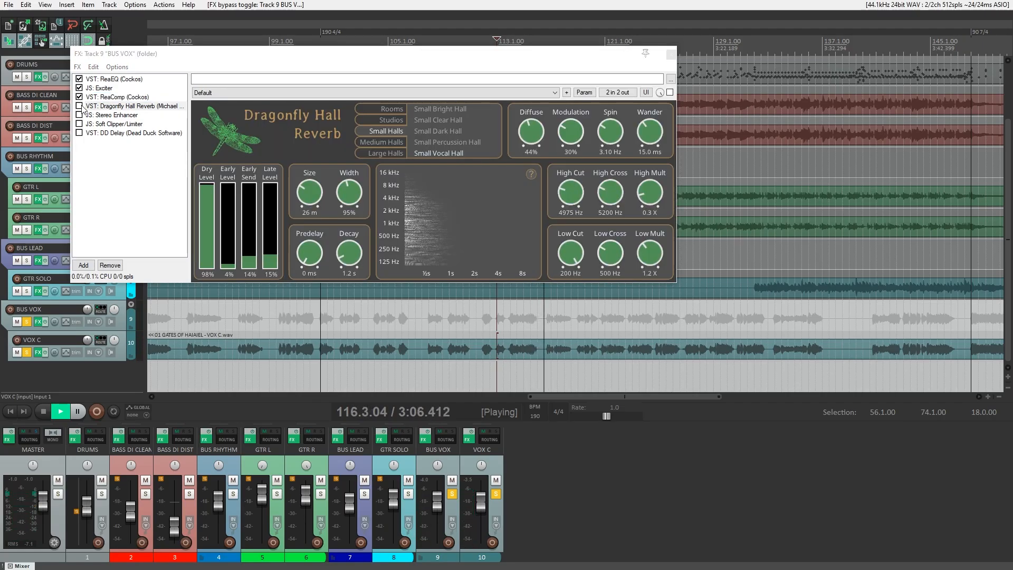
click(80, 107)
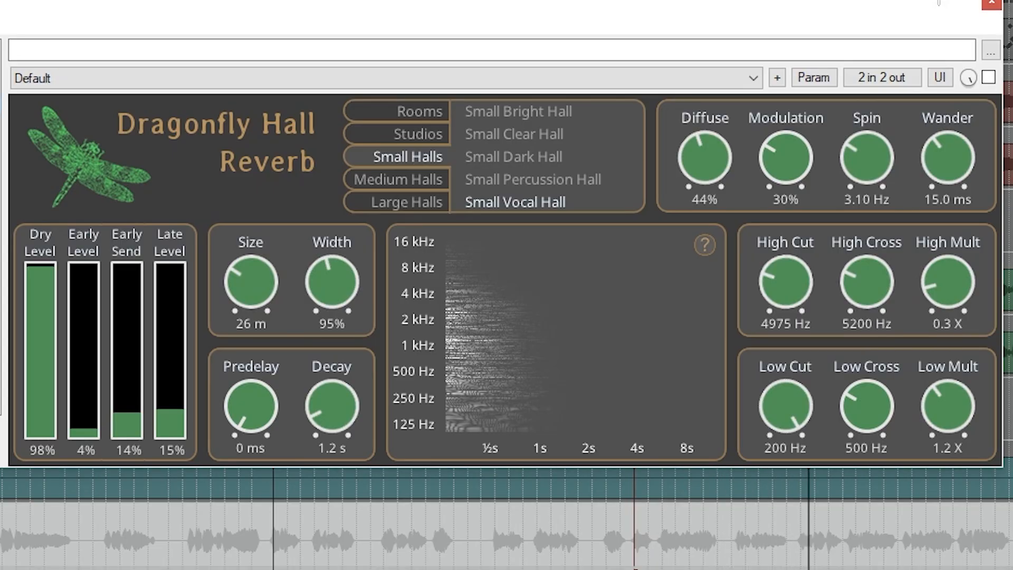
click(80, 106)
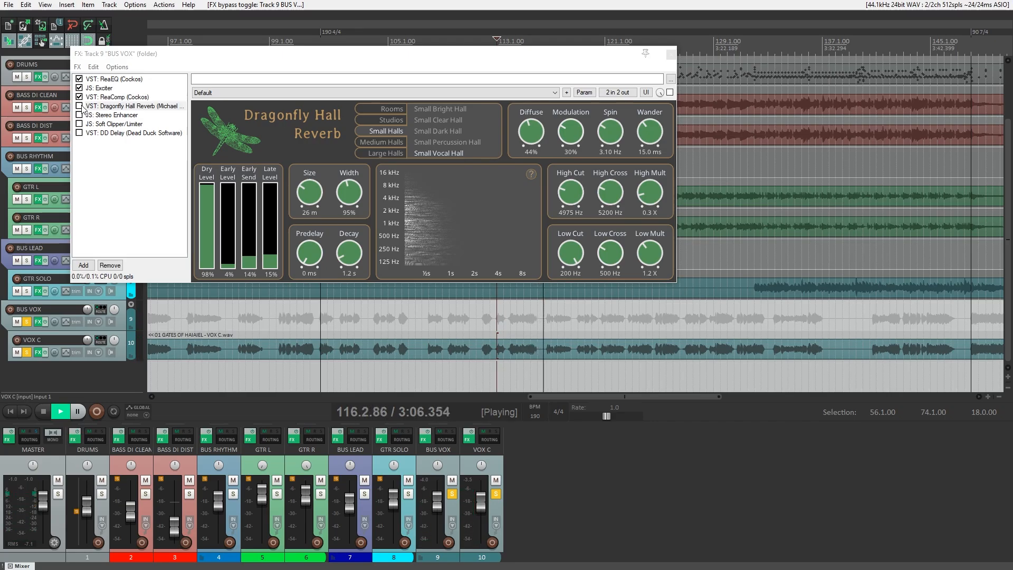
click(79, 106)
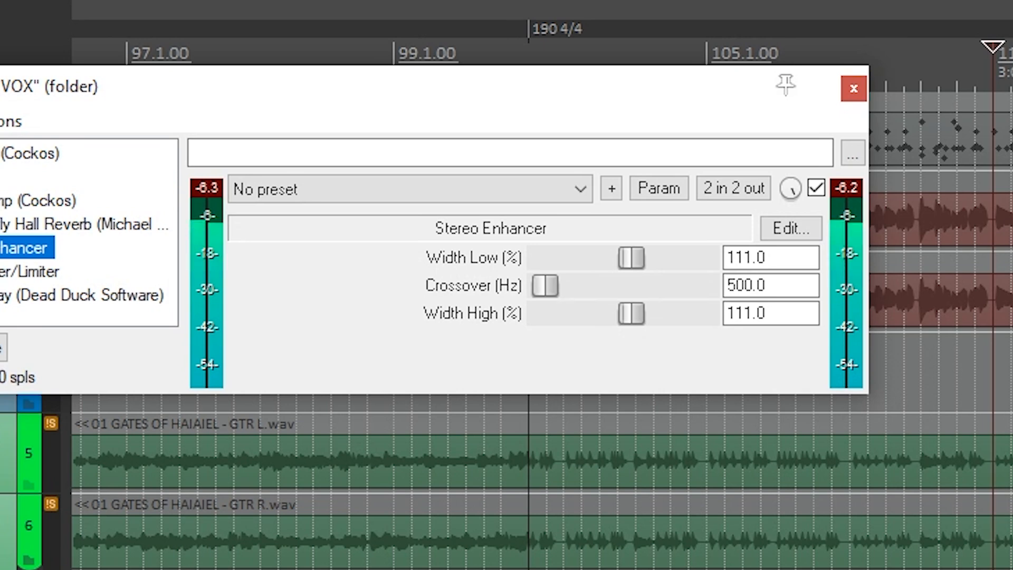
A/B the -6.0 dB Soft Clipper/Limiter, leaving it enabled.
click(29, 272)
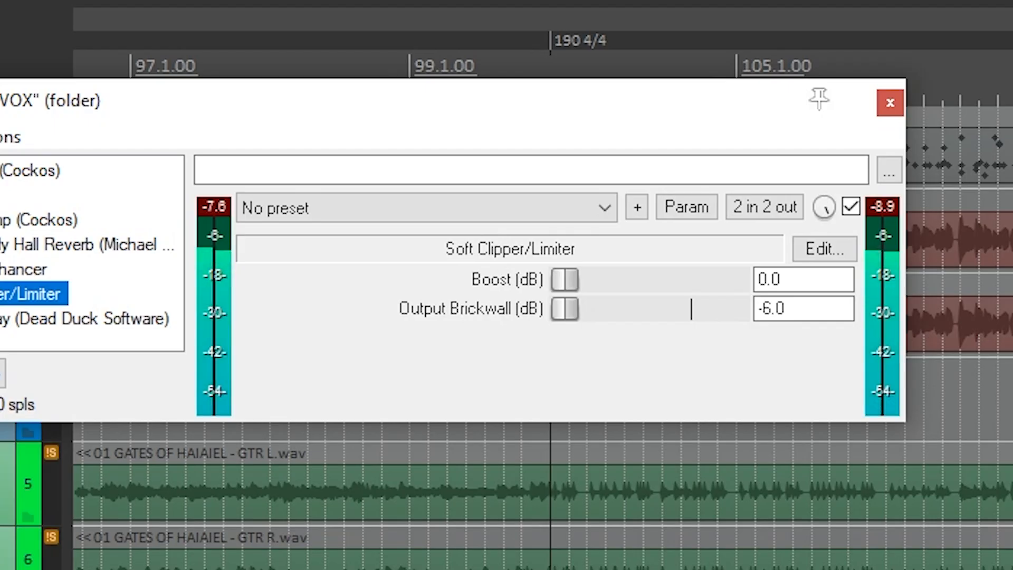
click(80, 123)
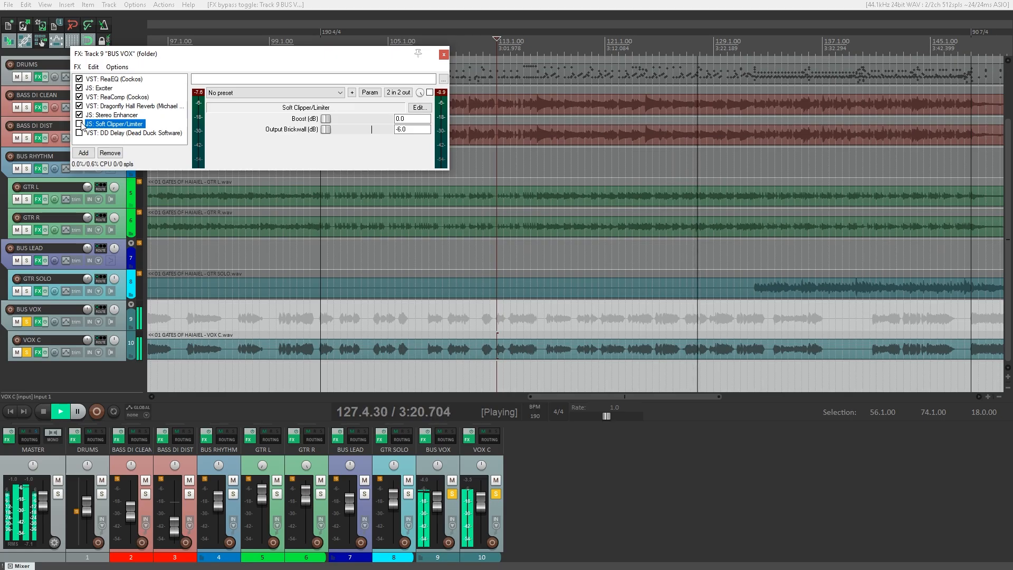
click(79, 123)
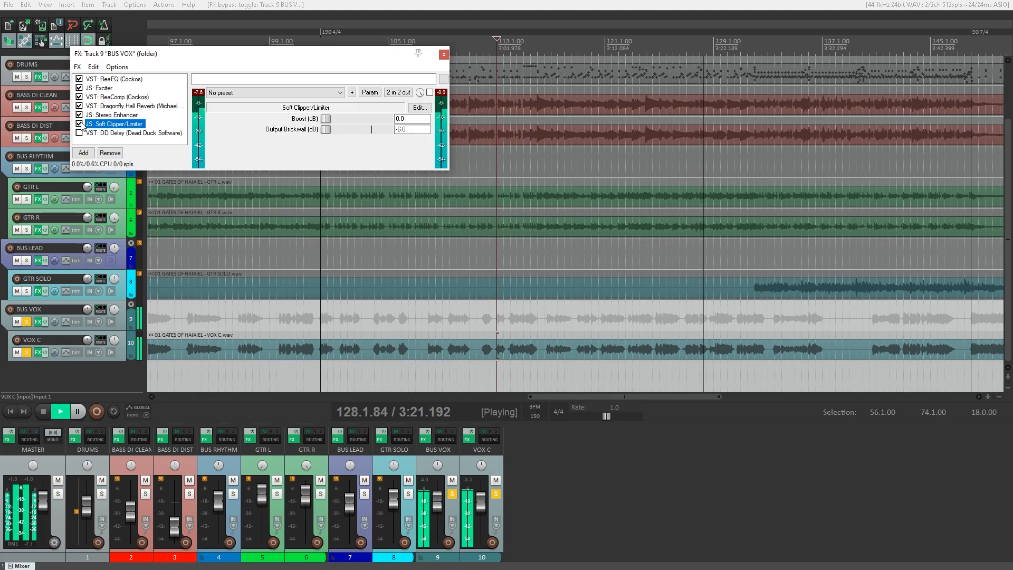
Enable DD Delay on BUS VOX, A/B it by bypassing once, and leave it on.
click(126, 133)
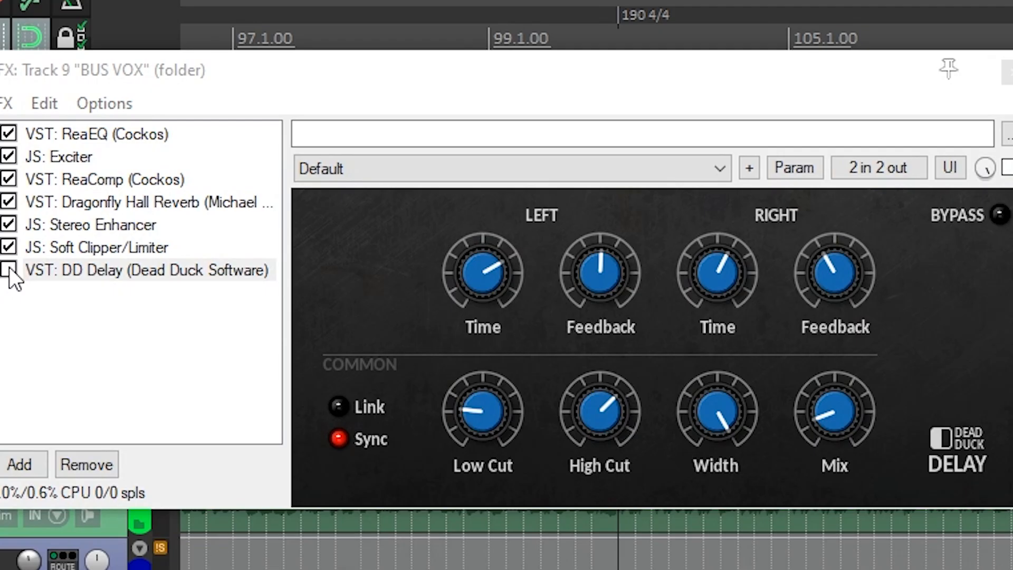
click(9, 269)
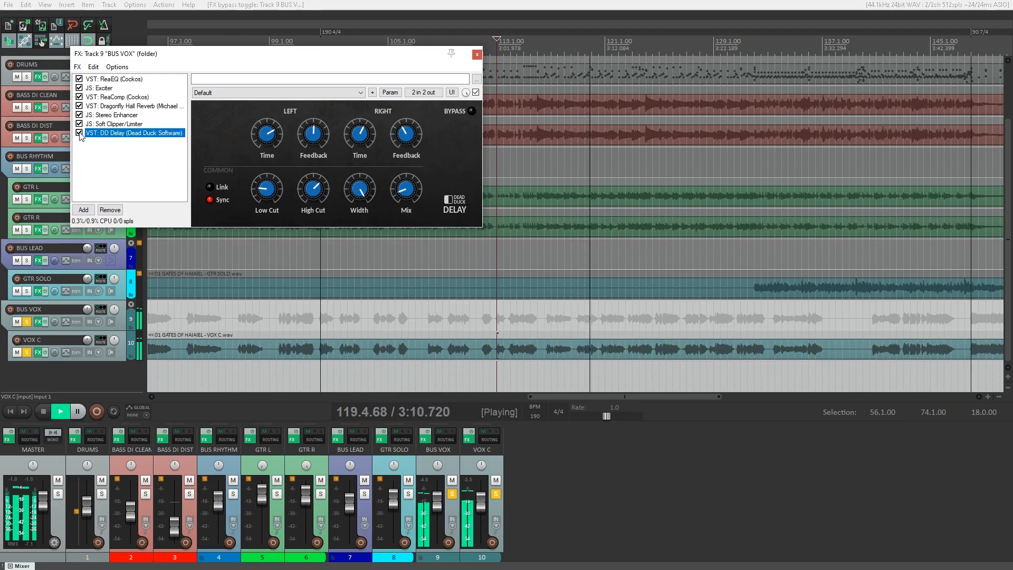
click(79, 133)
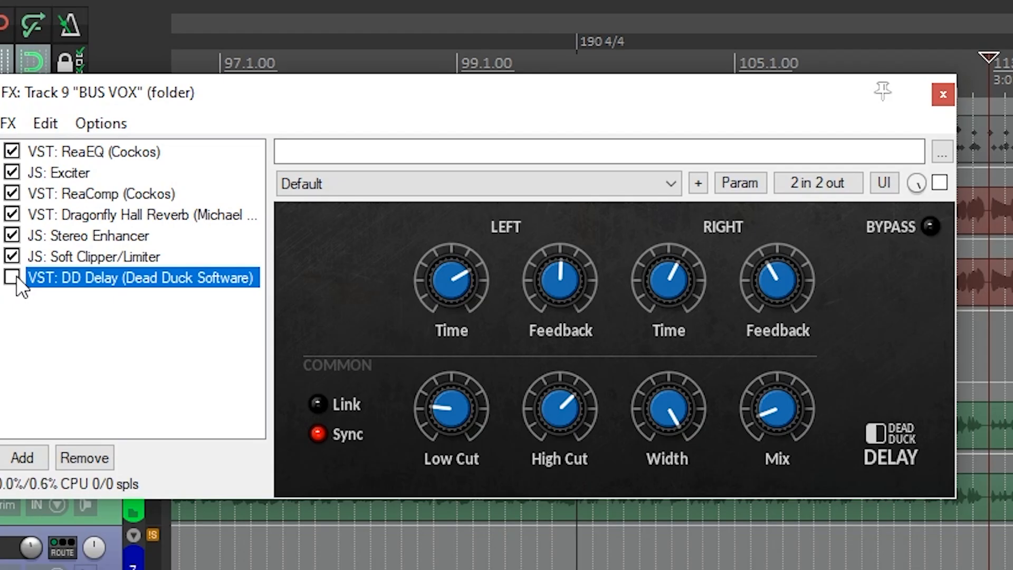
click(16, 278)
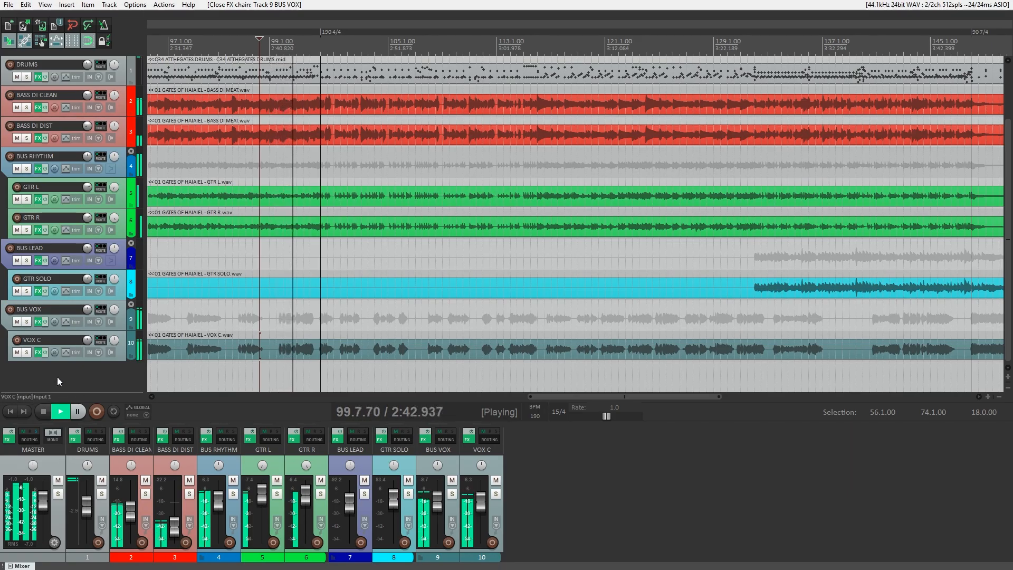
Bring up the Master track's FX chain (Kotelnikov, Exciter, ReaEQ, ReaLimit) and position its window.
click(8, 439)
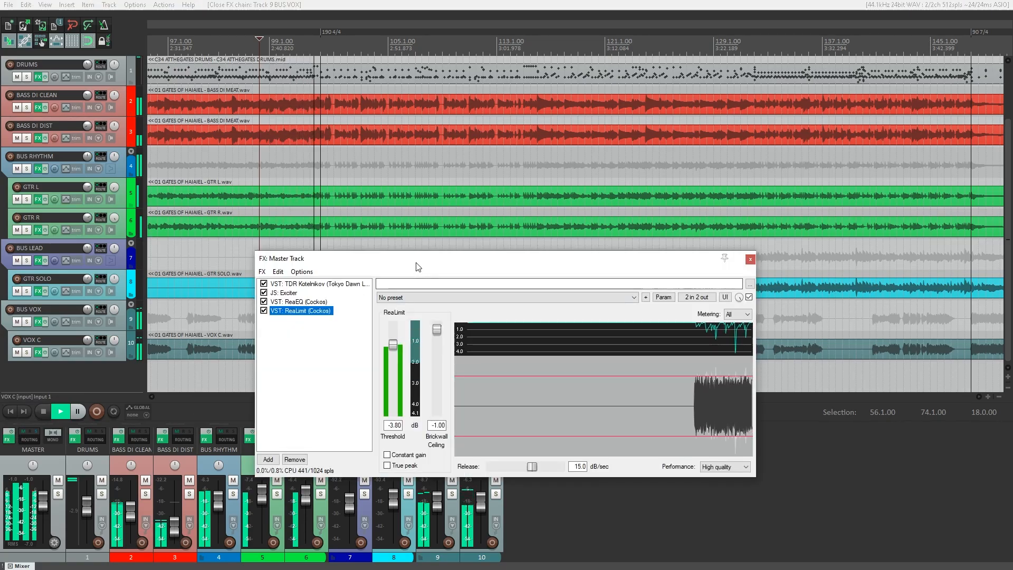
drag(418, 267, 410, 117)
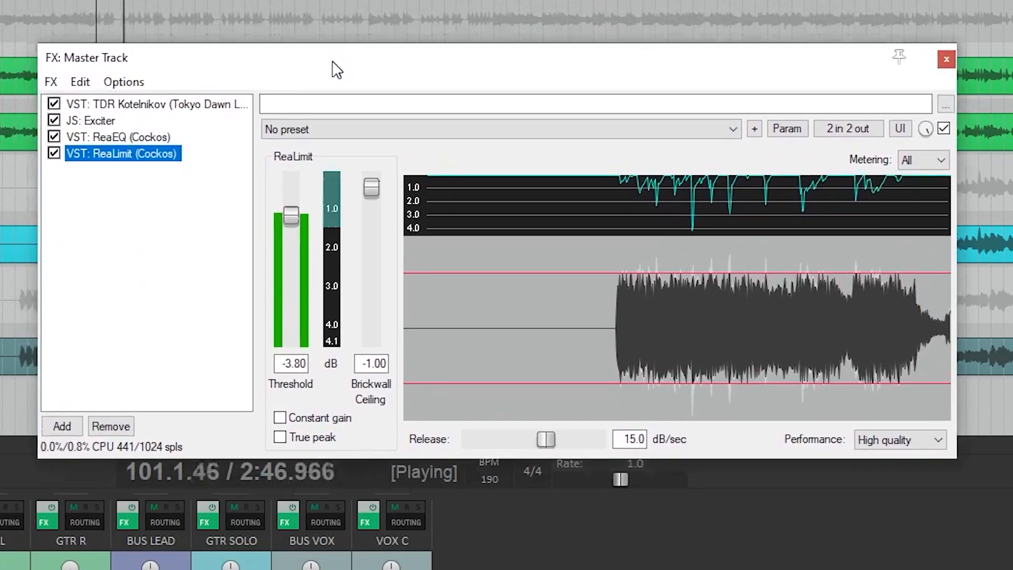
drag(337, 69, 340, 83)
Bypass ReaLimit, ReaEQ, JS: Exciter and TDR Kotelnikov on the master chain.
click(57, 167)
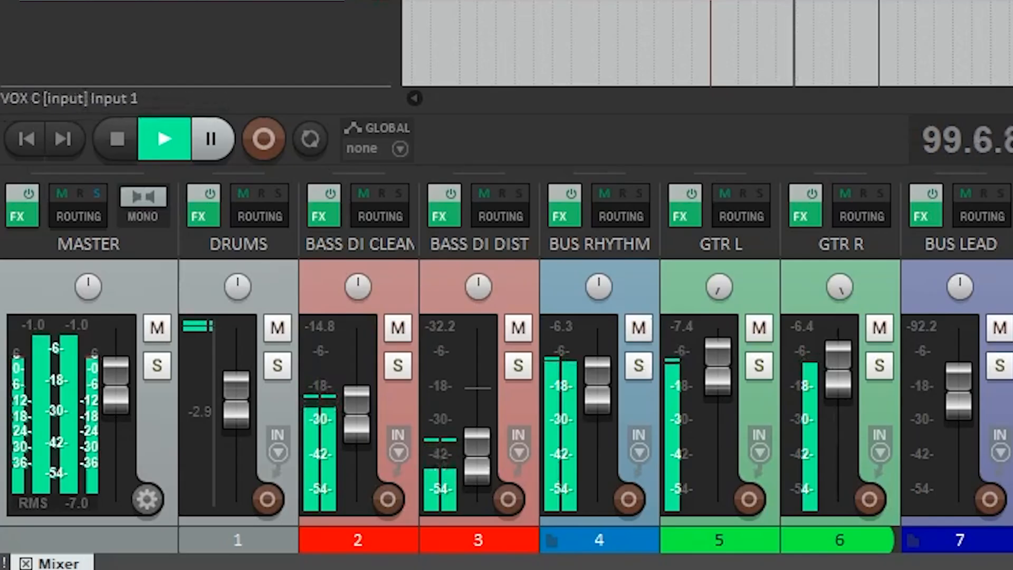
click(30, 215)
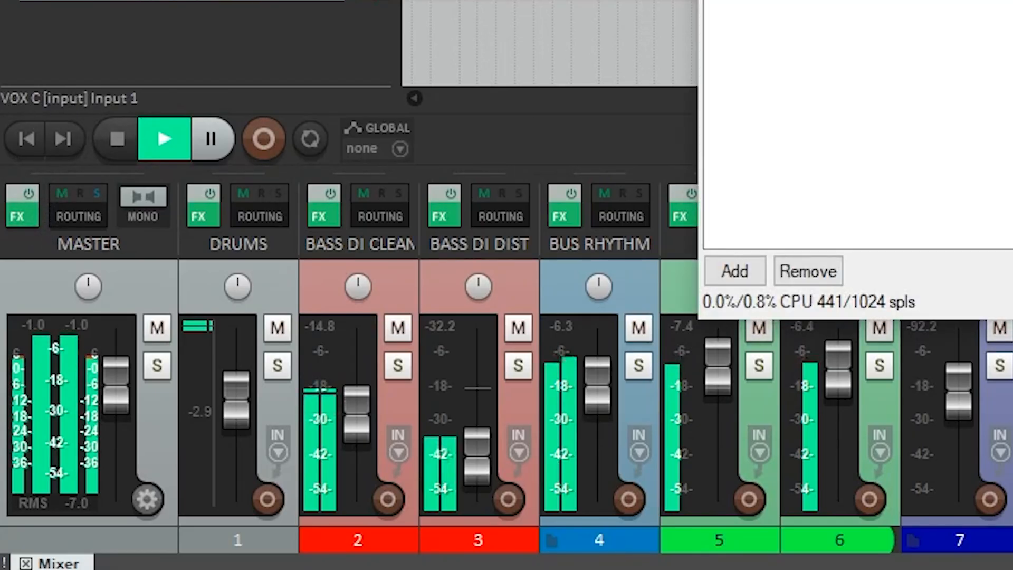
drag(460, 138, 474, 194)
click(300, 246)
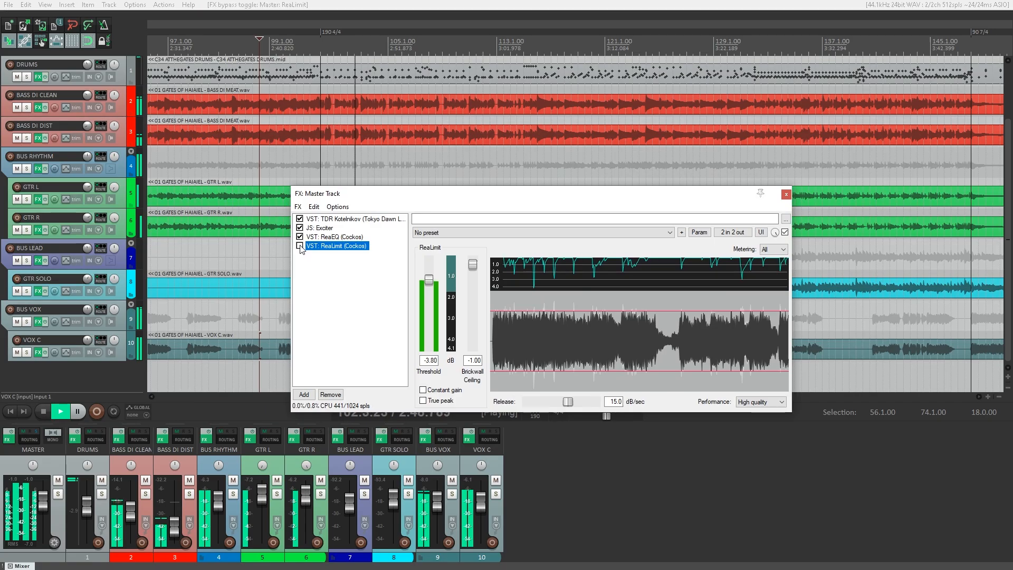
click(299, 237)
click(300, 228)
click(300, 219)
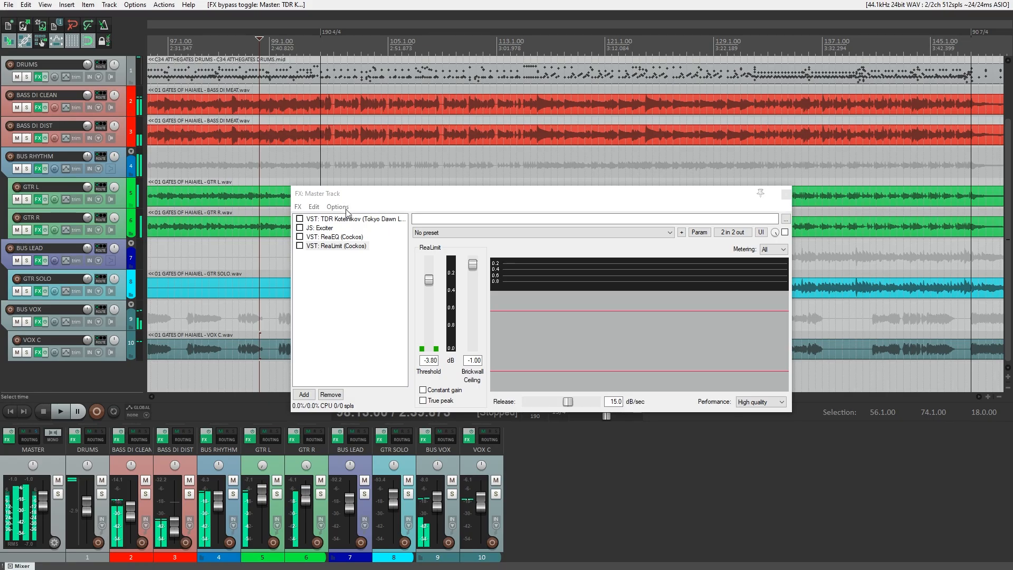
Show TDR Kotelnikov's settings: -13.3 dB threshold, 3.0:1 ratio, 2.0 dB makeup.
key(space)
click(347, 219)
key(space)
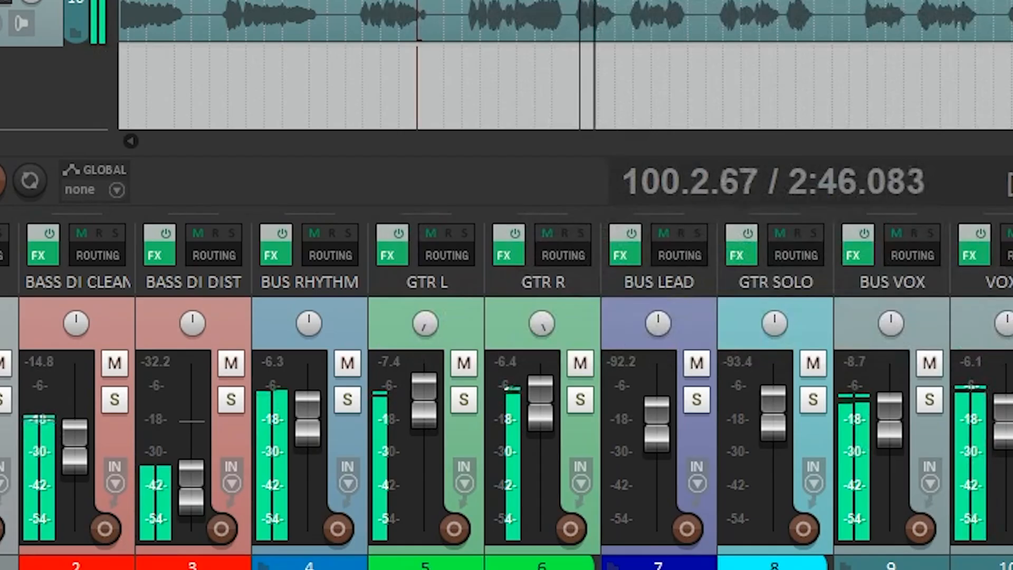
Re-enable TDR Kotelnikov, then the Exciter, on the master, keeping ReaEQ and ReaLimit bypassed.
drag(739, 0, 739, 0)
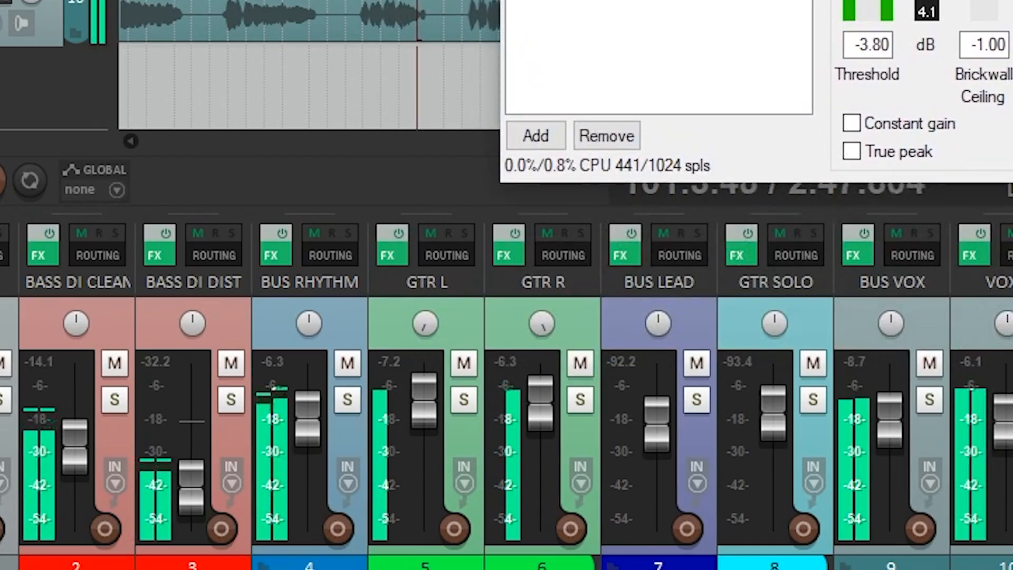
key(space)
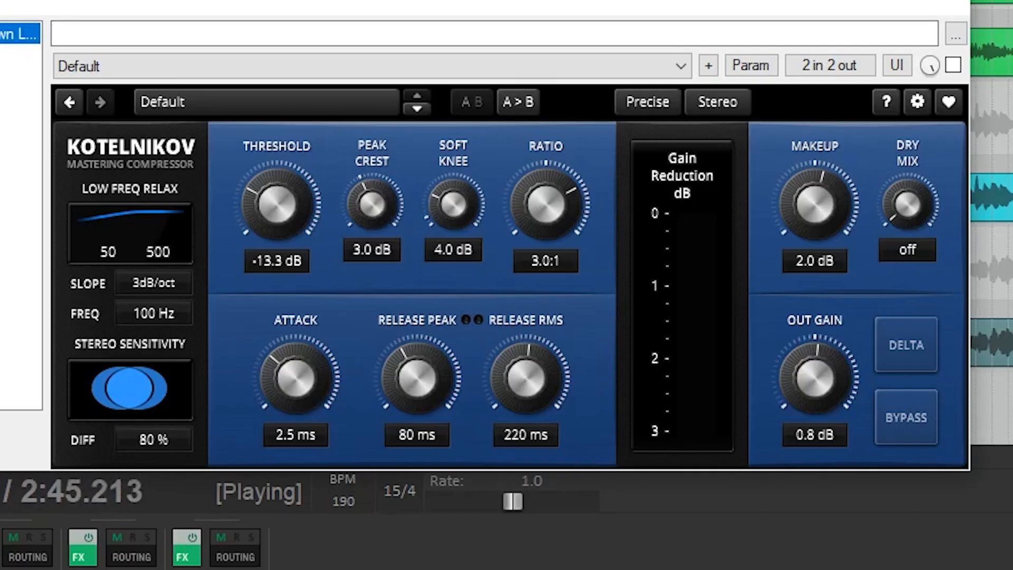
click(953, 65)
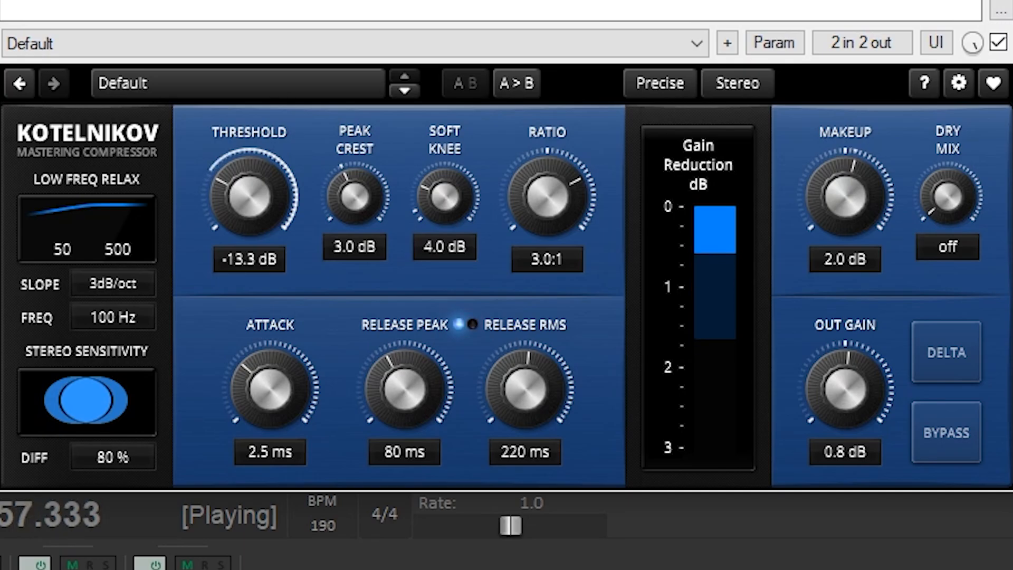
click(299, 227)
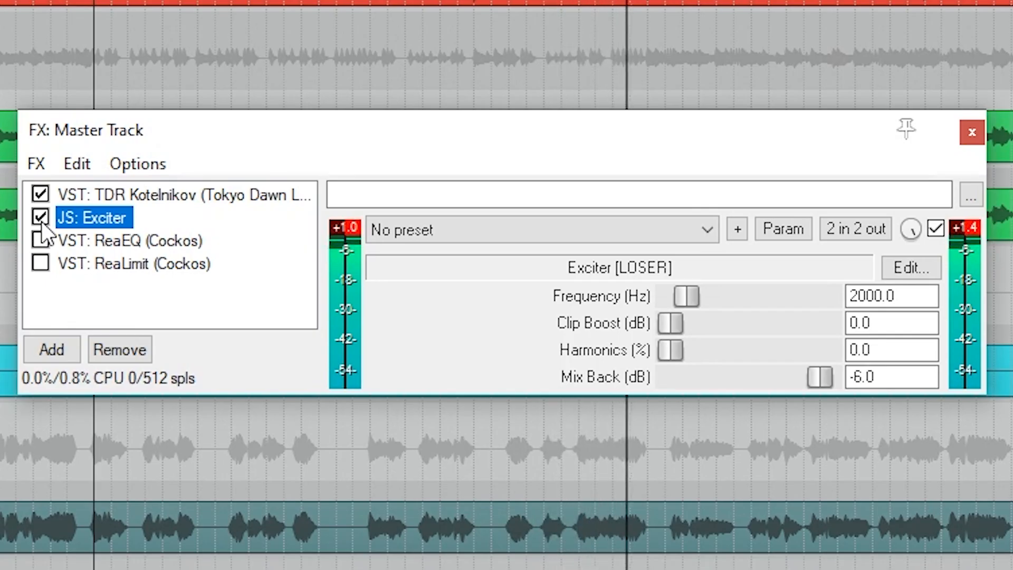
Switch master ReaEQ back on, then enable ReaLimit and A/B it against bypass.
click(102, 240)
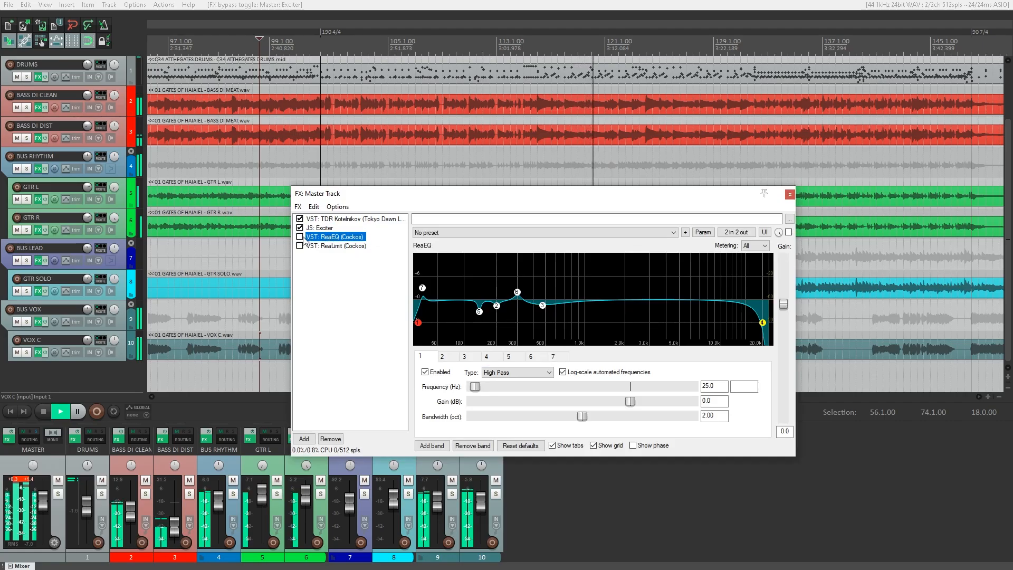
click(300, 236)
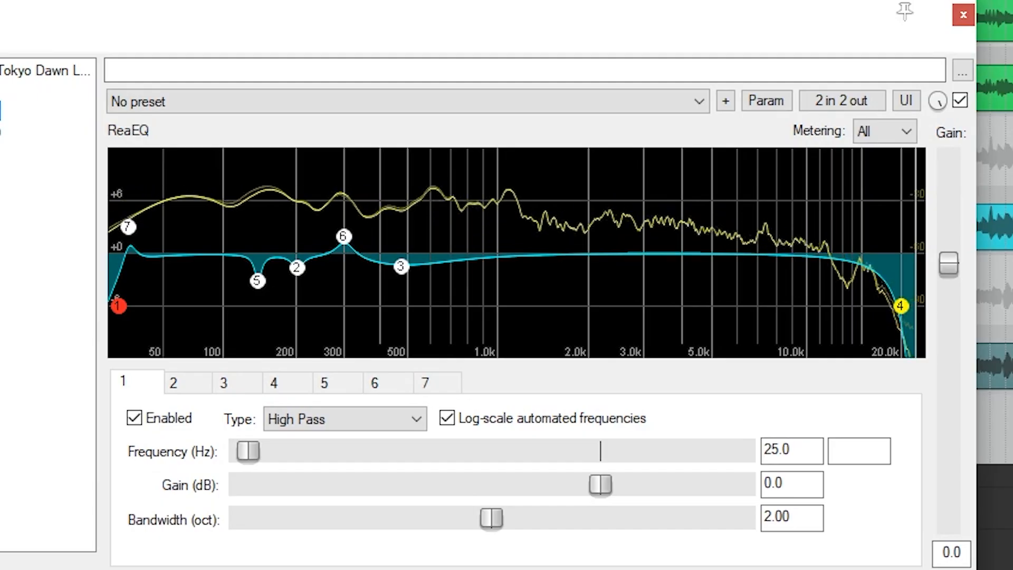
click(309, 247)
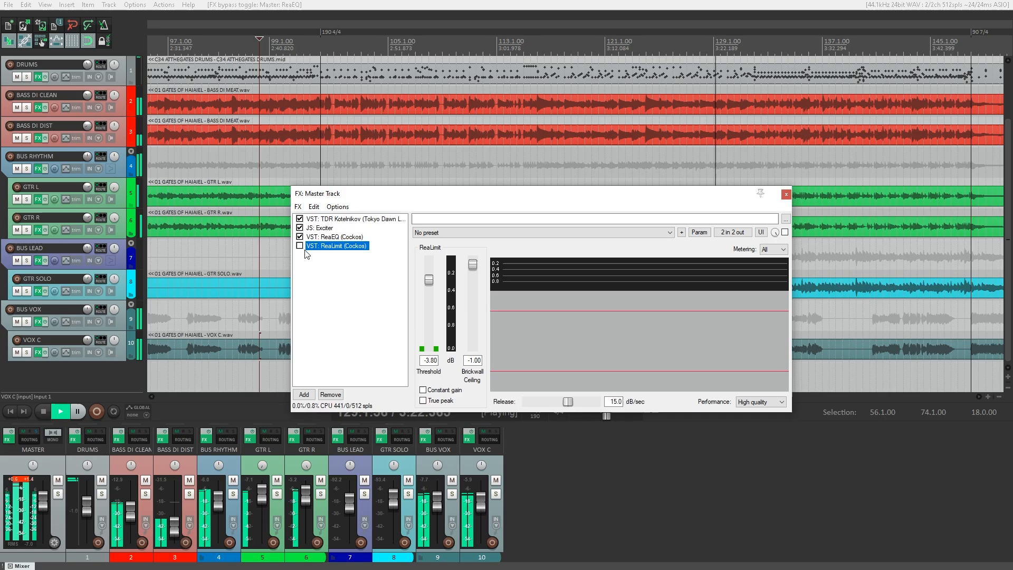
click(451, 5)
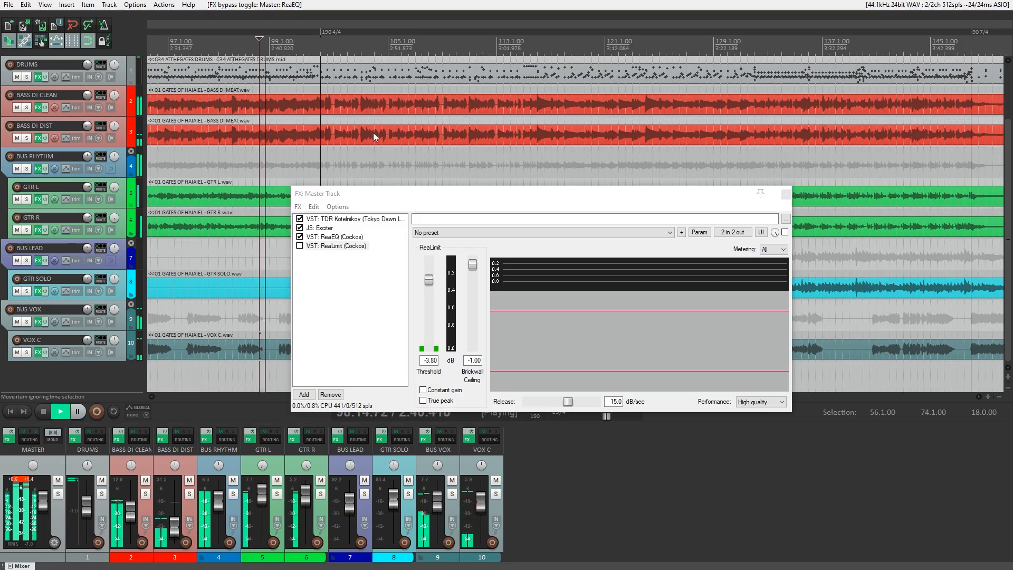
click(303, 246)
click(300, 245)
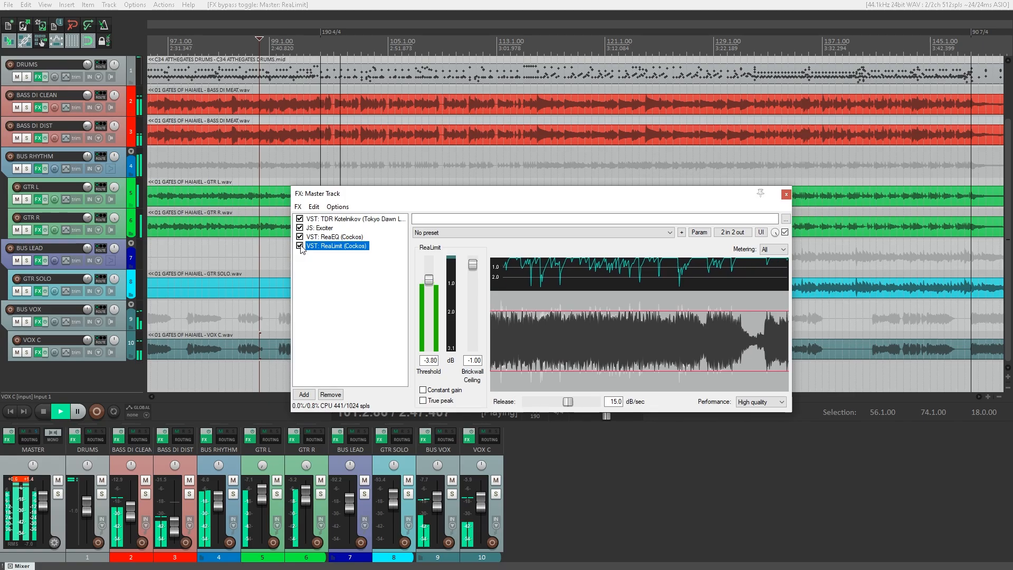
click(300, 246)
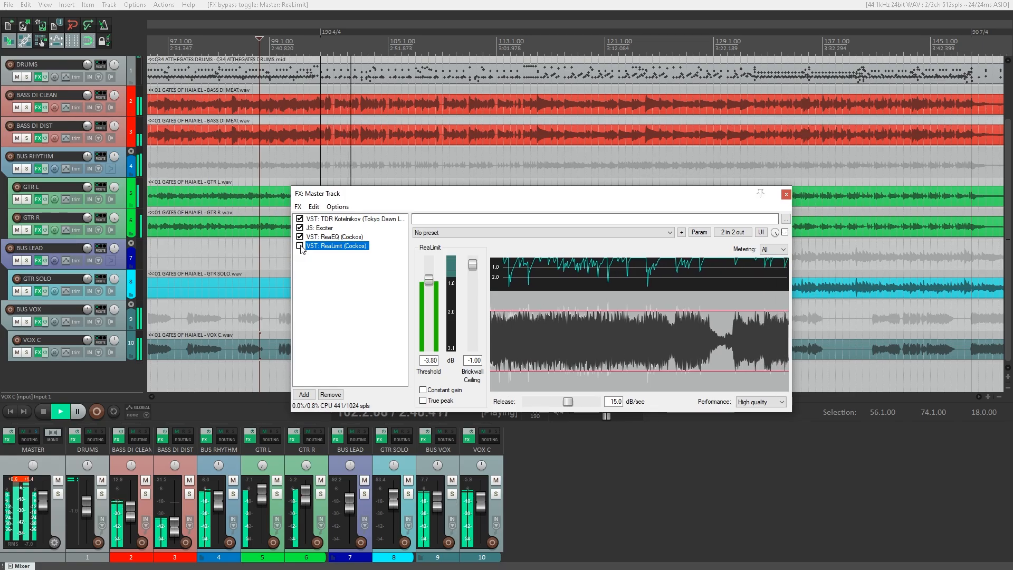
click(300, 246)
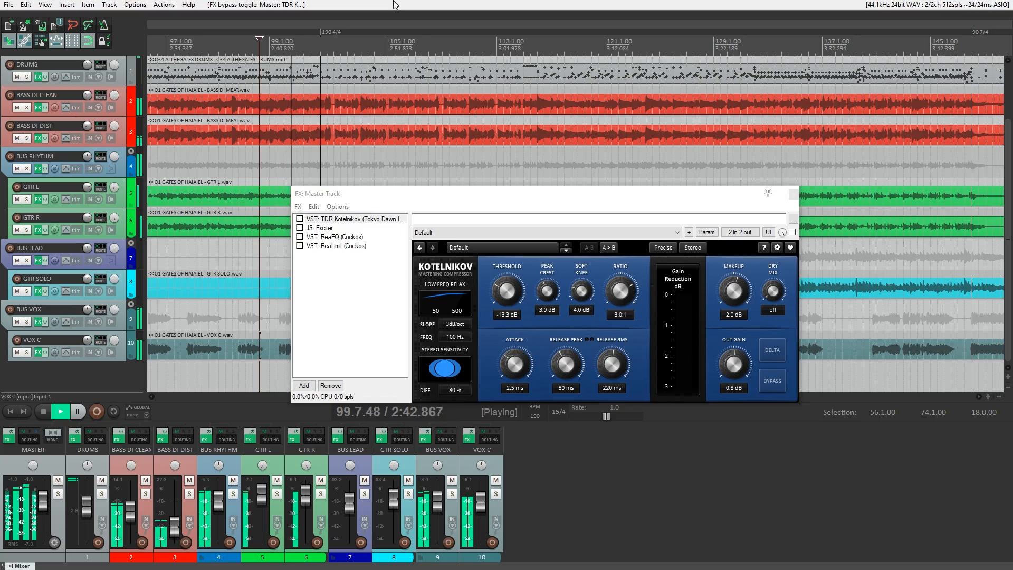
A/B the TDR Kotelnikov compressor on the master, leaving it enabled.
click(312, 219)
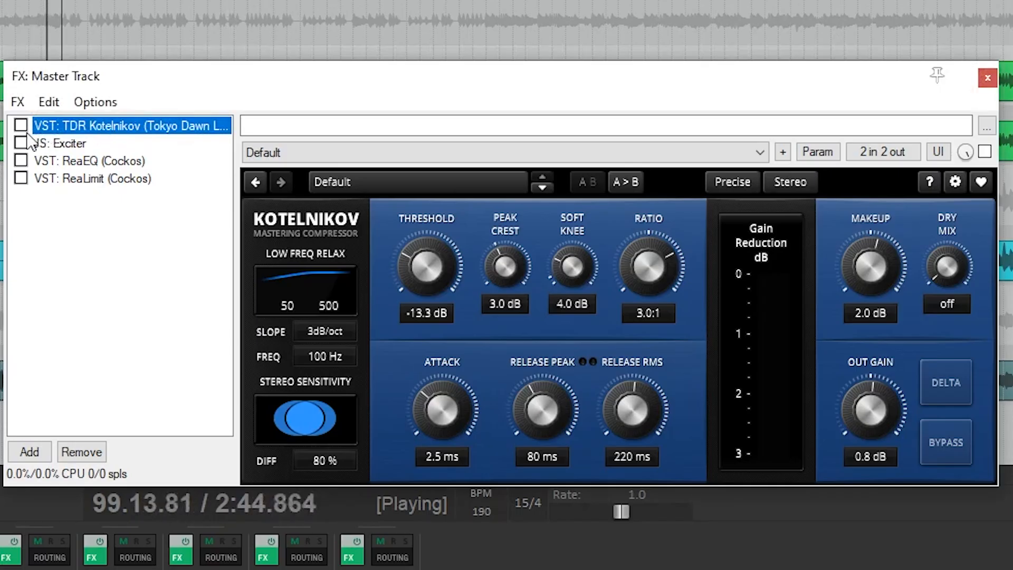
click(20, 127)
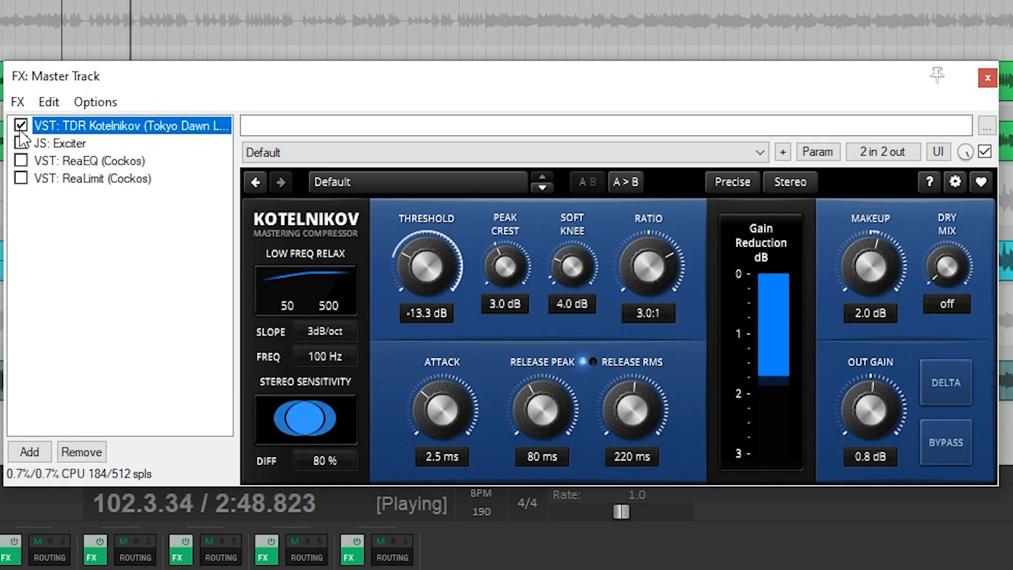
click(20, 130)
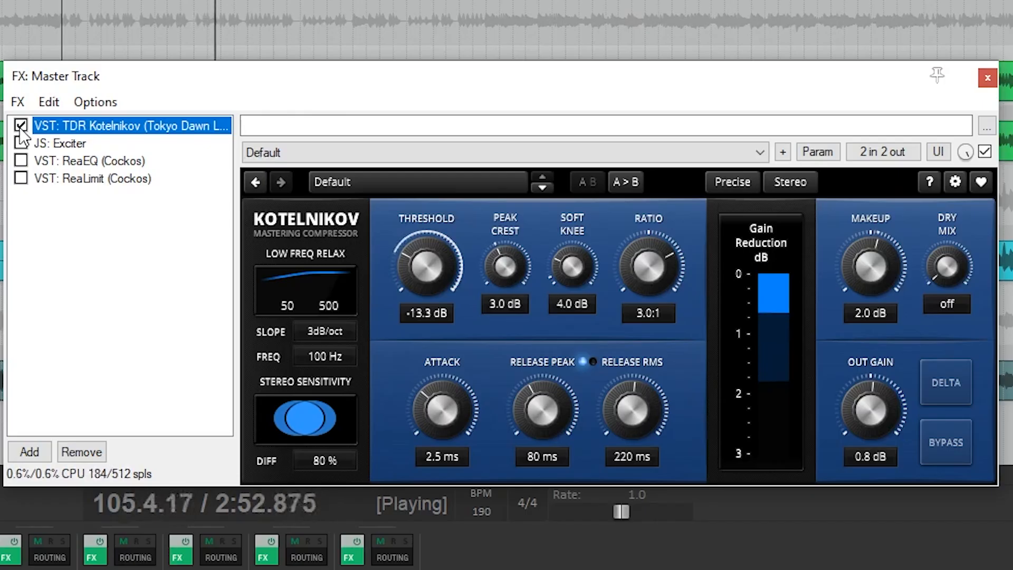
click(21, 127)
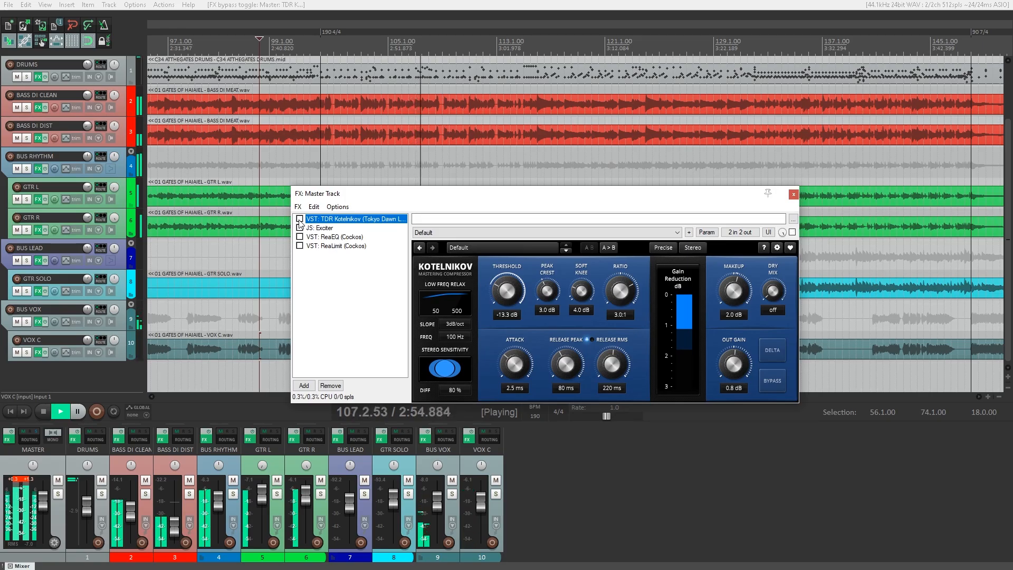
click(299, 219)
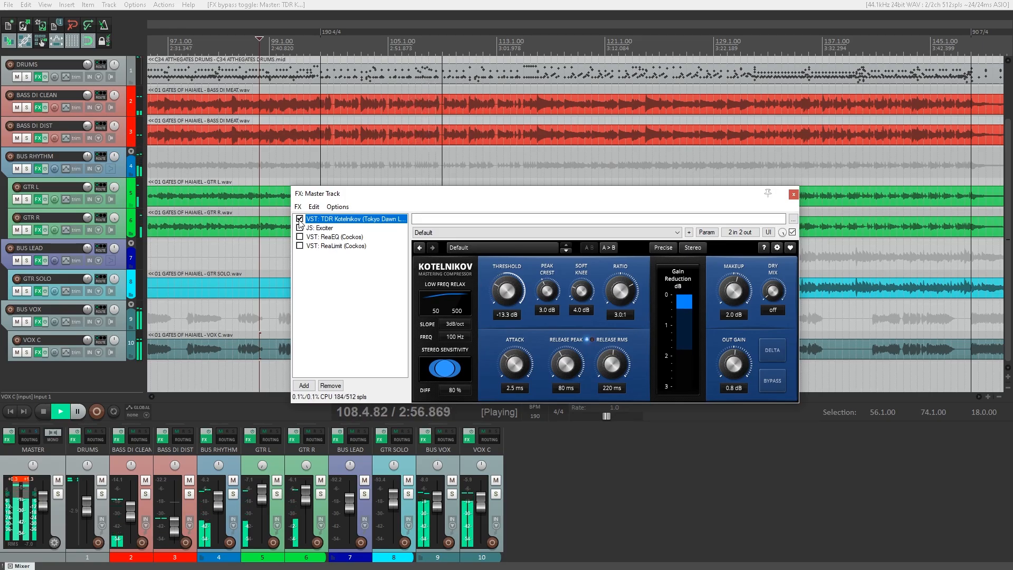
A/B the Exciter on the master, leaving it enabled.
click(320, 229)
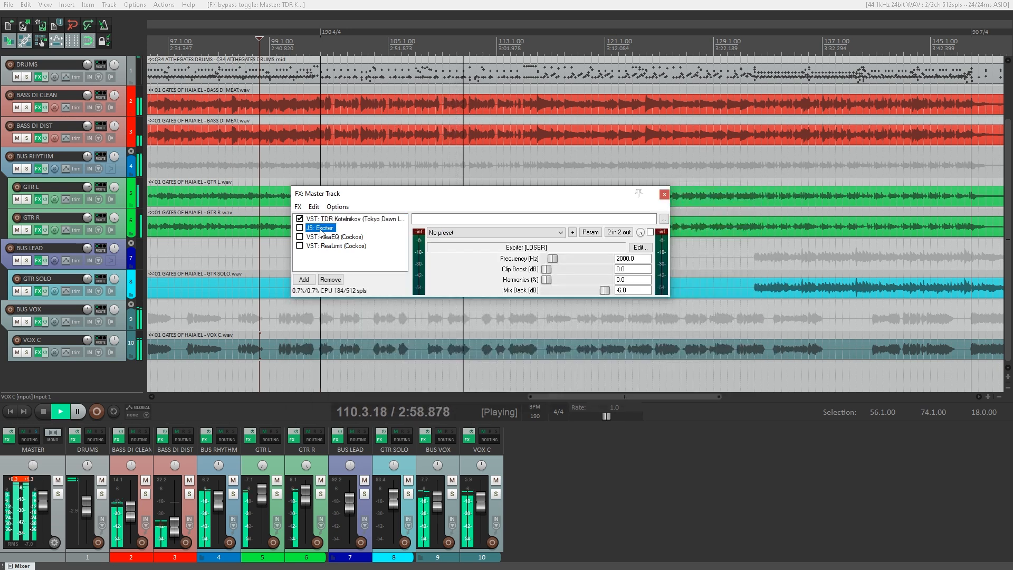
click(300, 228)
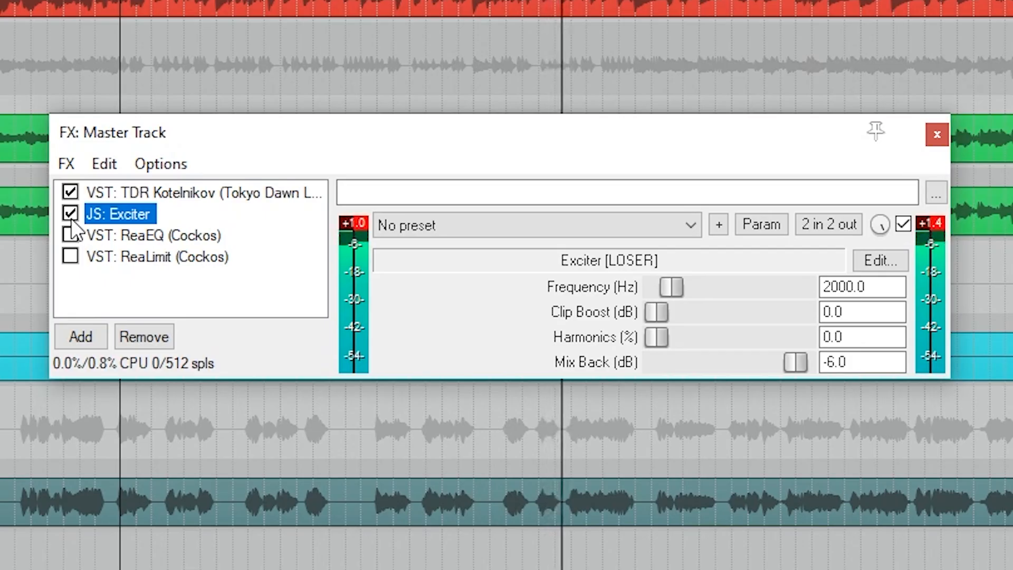
click(70, 214)
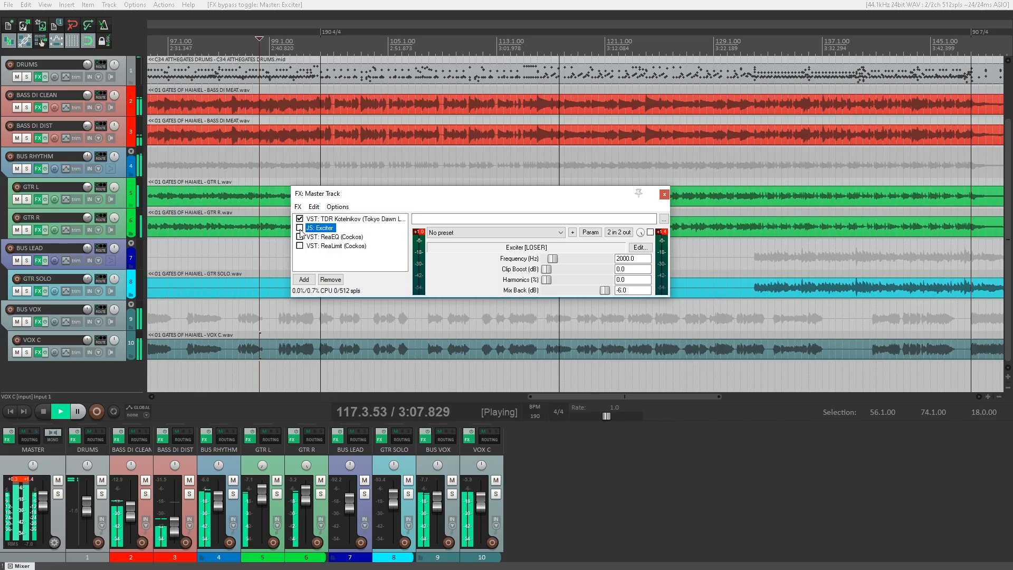
click(72, 219)
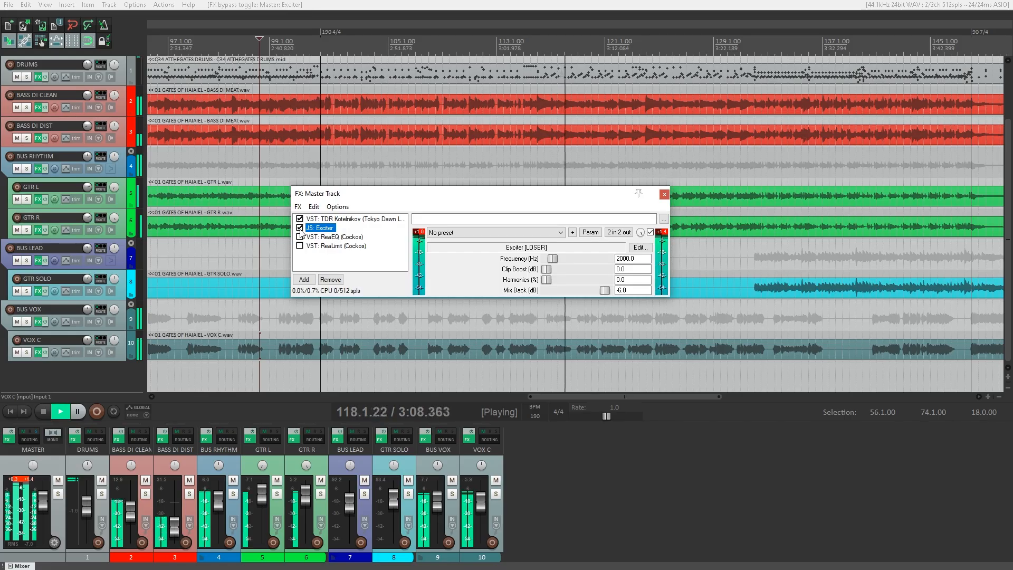
A/B master ReaEQ and leave it enabled, then show ReaLimit's settings.
click(329, 237)
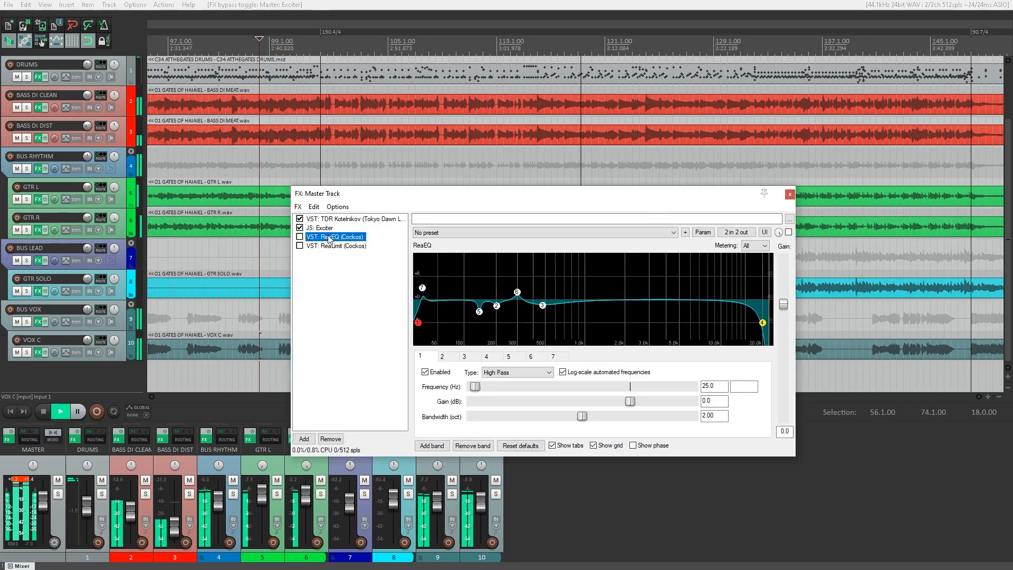
click(301, 238)
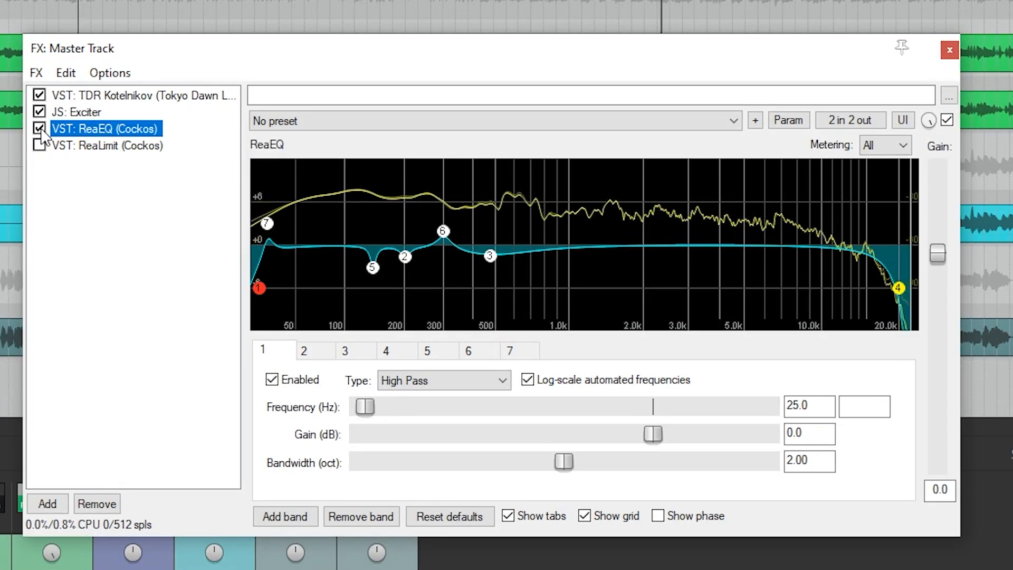
click(42, 130)
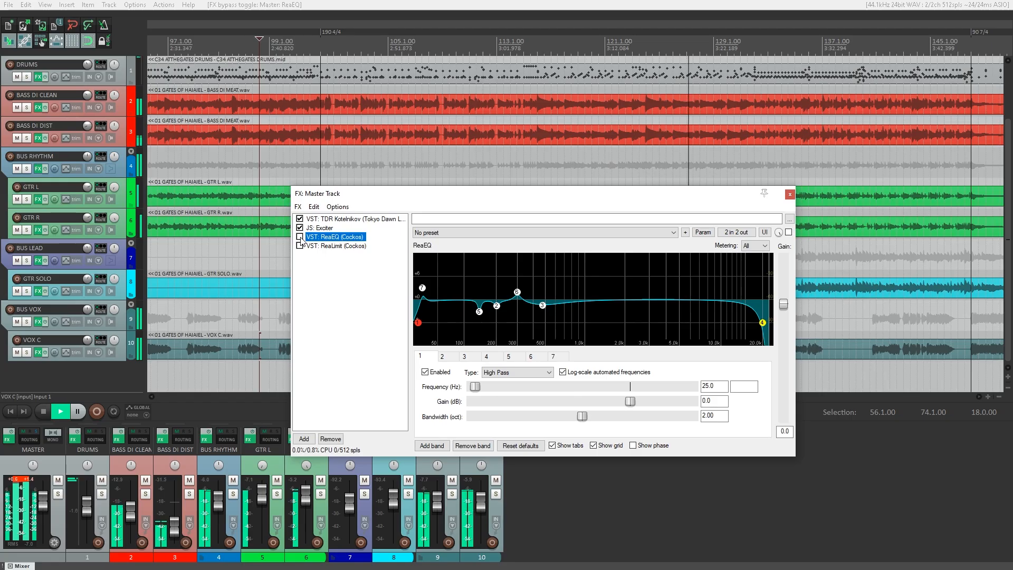
click(39, 128)
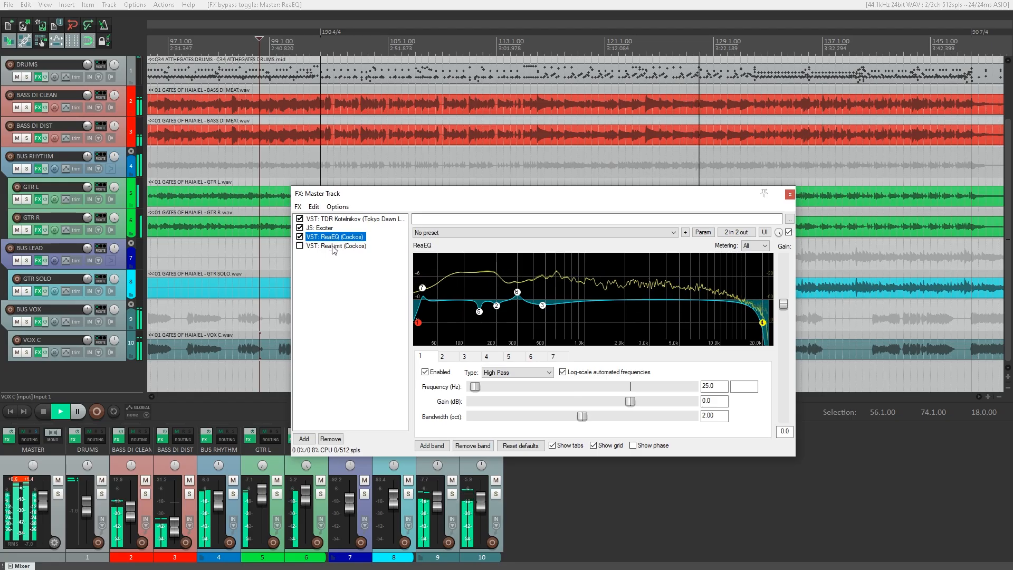
click(103, 152)
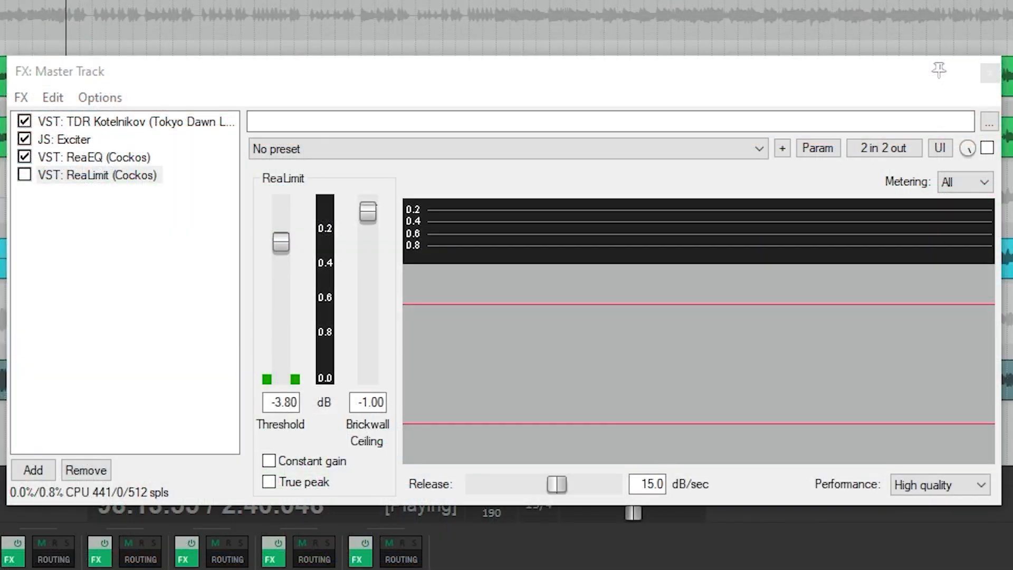
Enable ReaLimit on the master and A/B it twice, ending with it on.
click(219, 78)
click(24, 175)
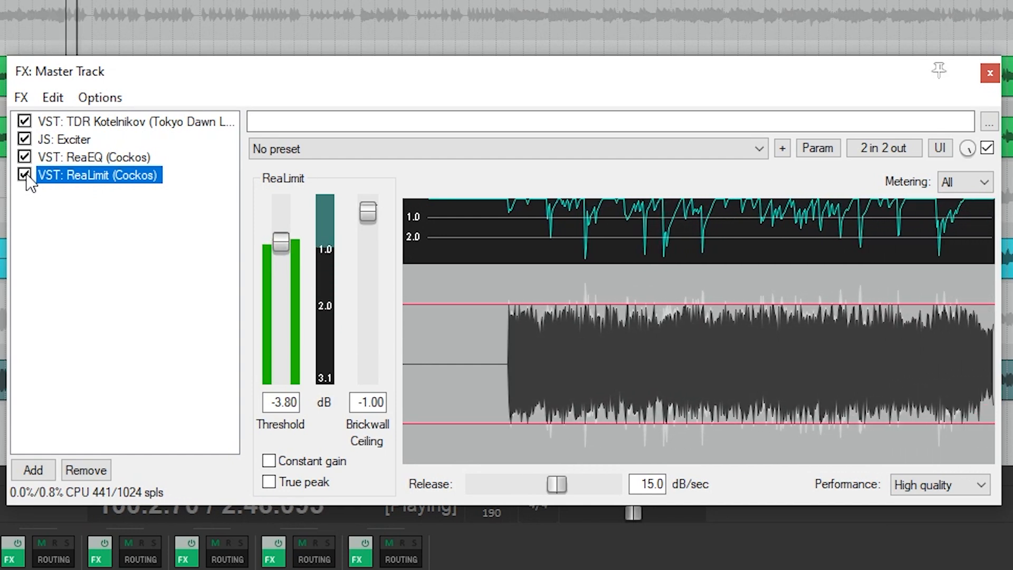
click(24, 175)
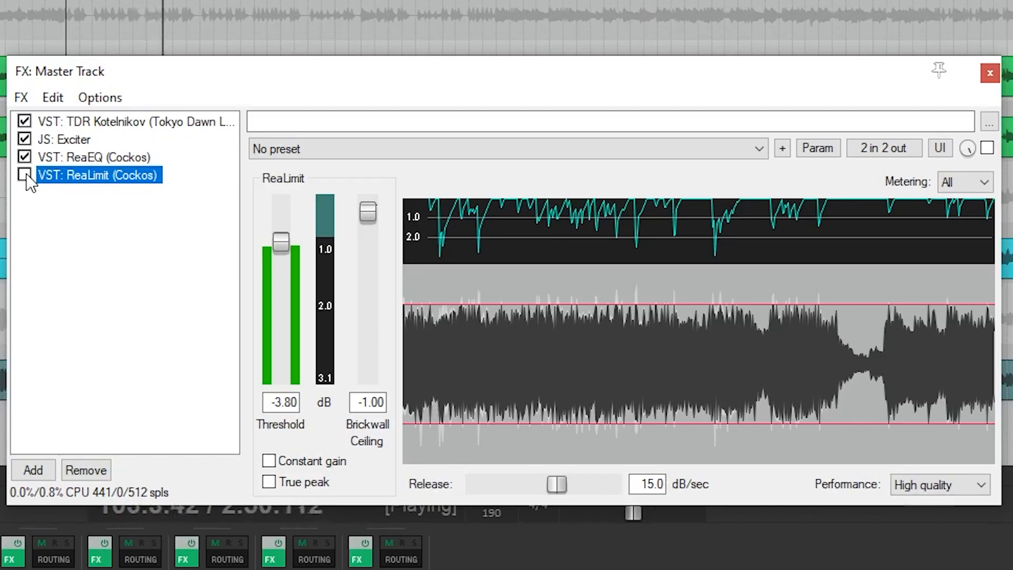
click(24, 175)
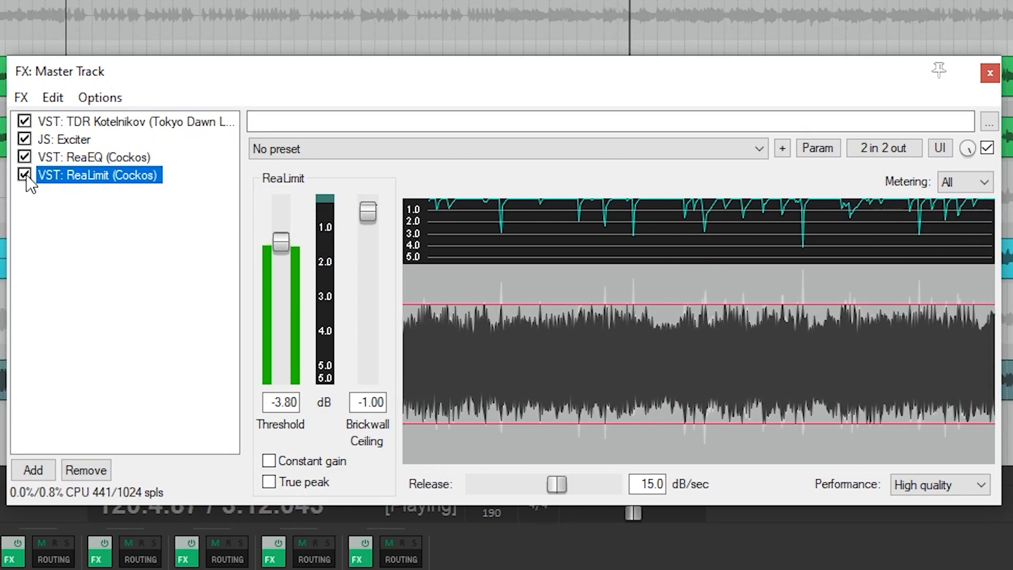
click(24, 175)
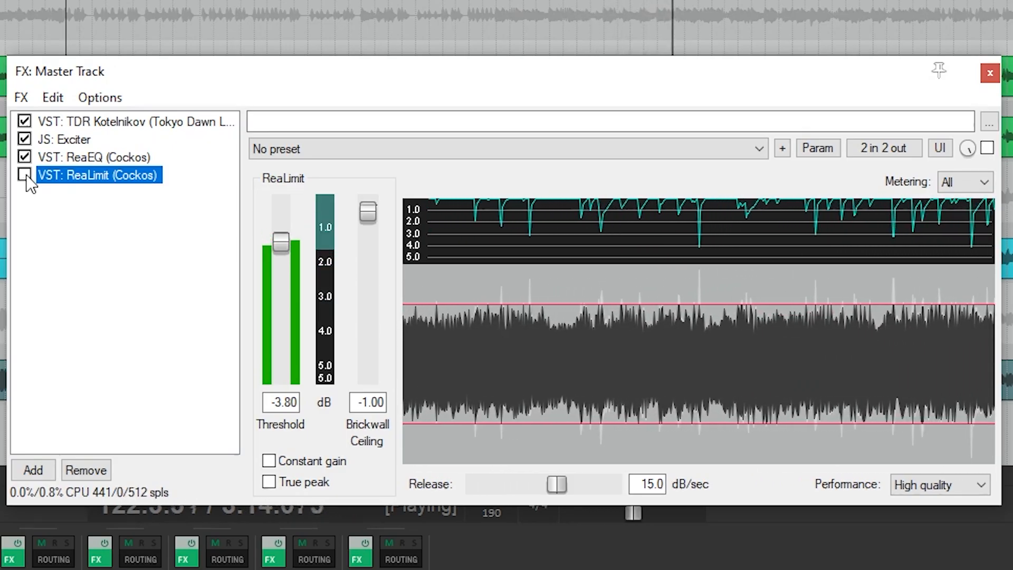
click(25, 175)
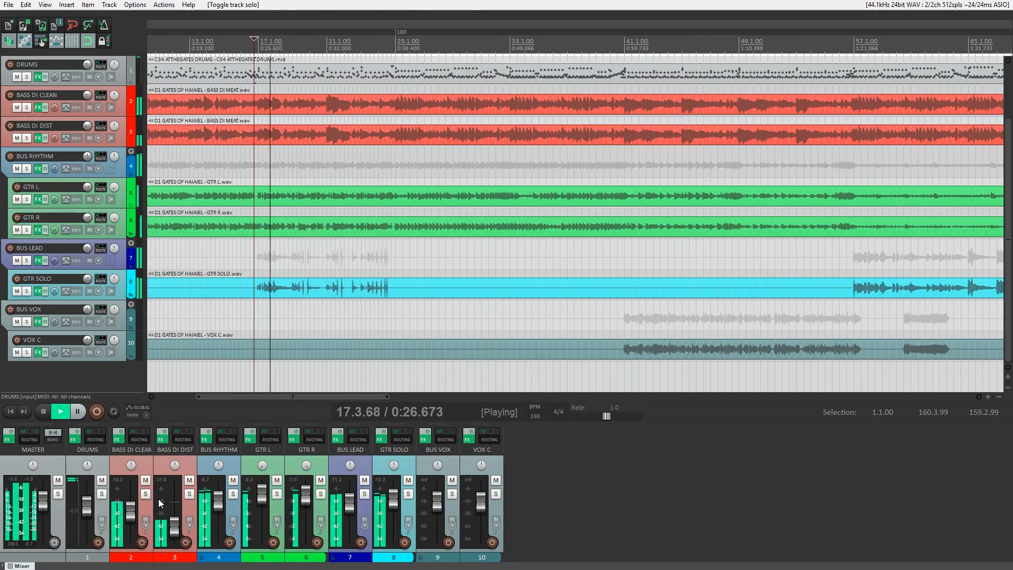
Compare the two bass tracks by soloing, ending with only BASS DI CLEAN soloed.
click(146, 494)
click(190, 494)
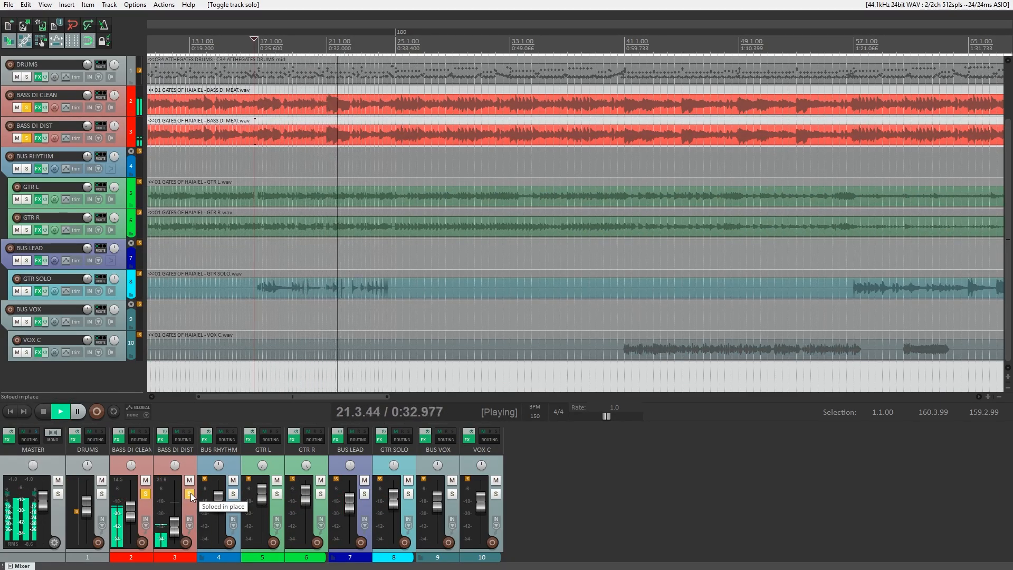
click(146, 494)
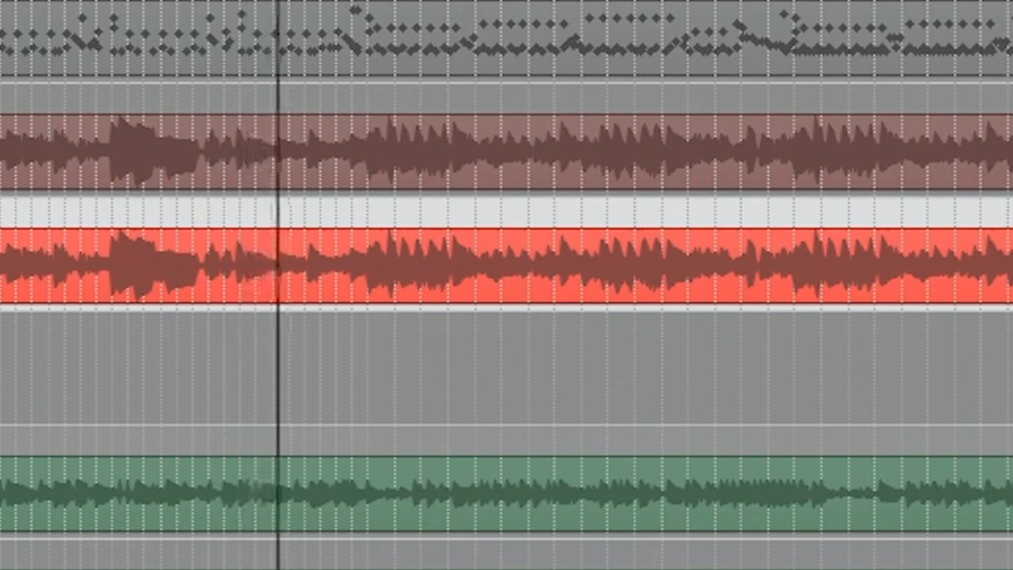
click(146, 495)
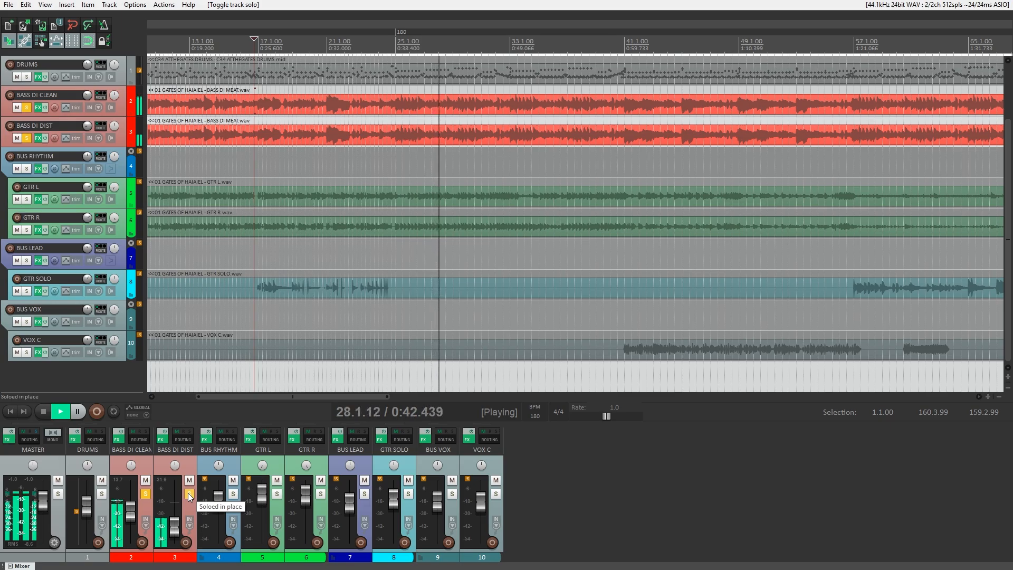
click(188, 493)
Flip BASS DI CLEAN's SHB-1 amp to its back panel showing 4X oversampling.
click(118, 439)
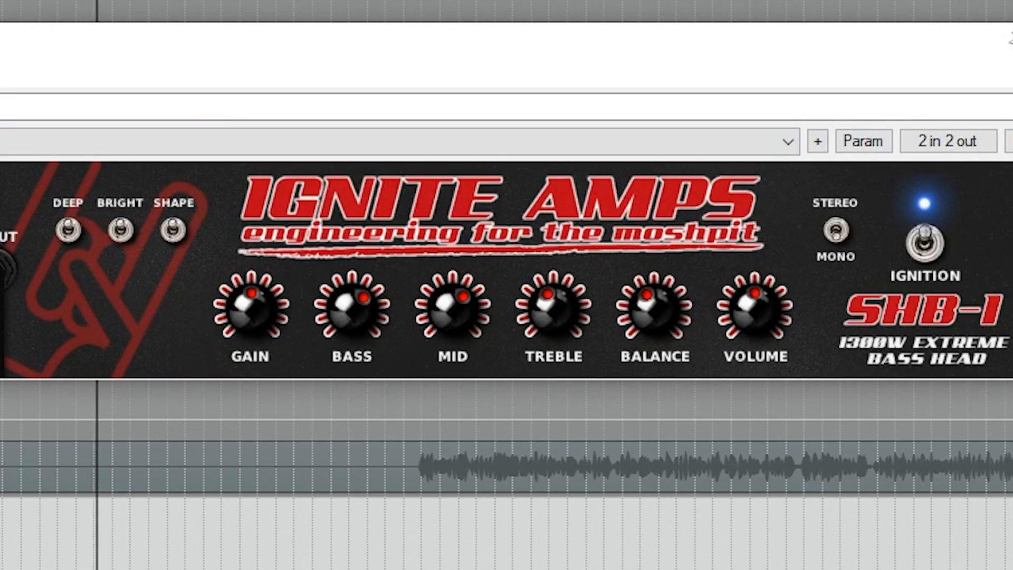
click(884, 272)
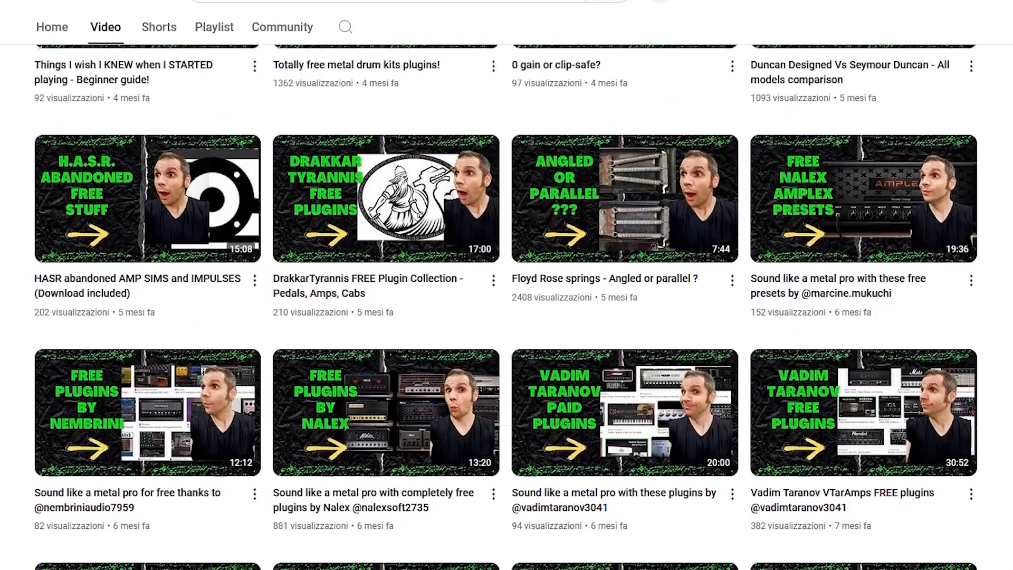
scroll(507, 306, up, 10)
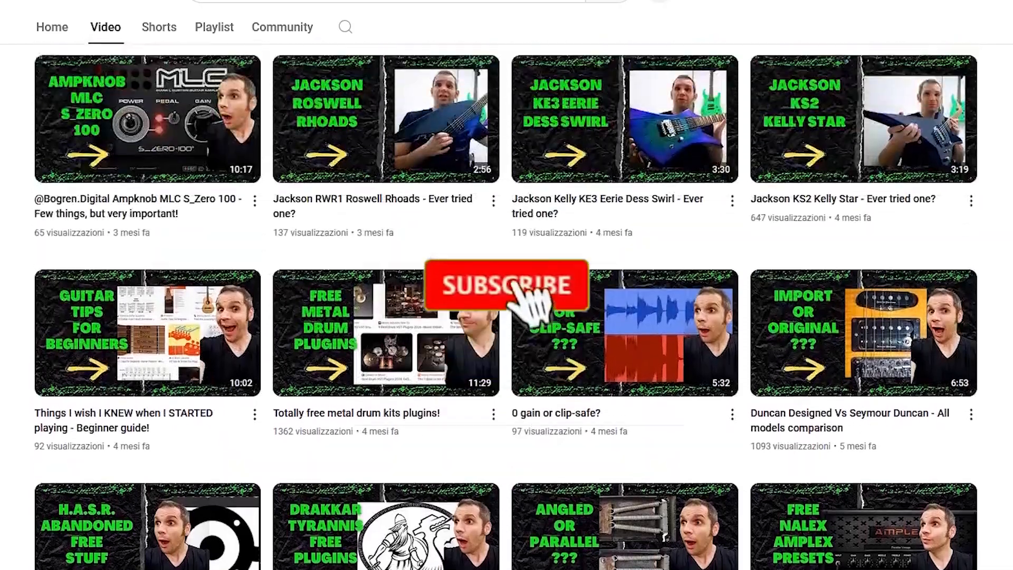
scroll(506, 306, up, 15)
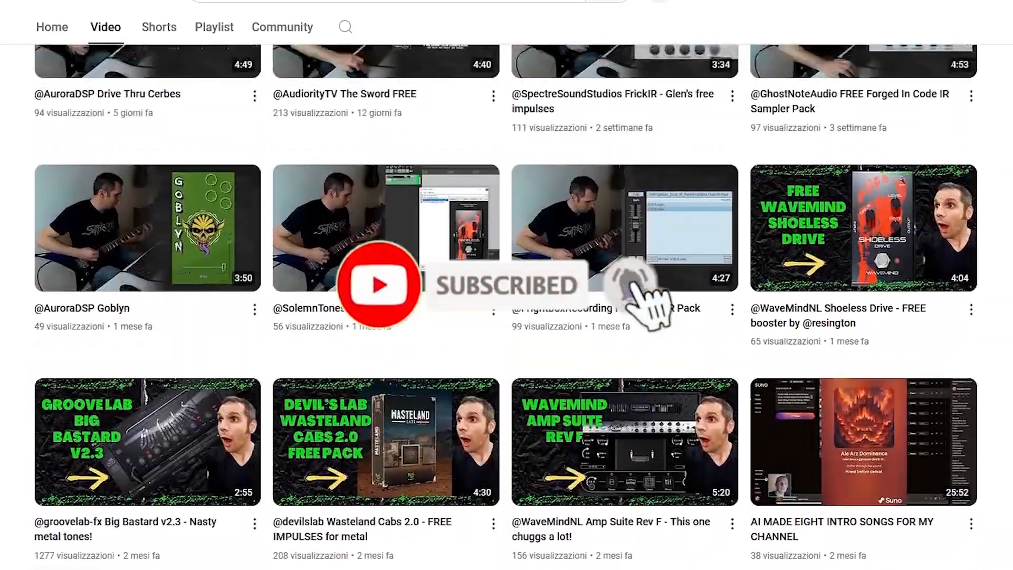
scroll(506, 306, up, 4)
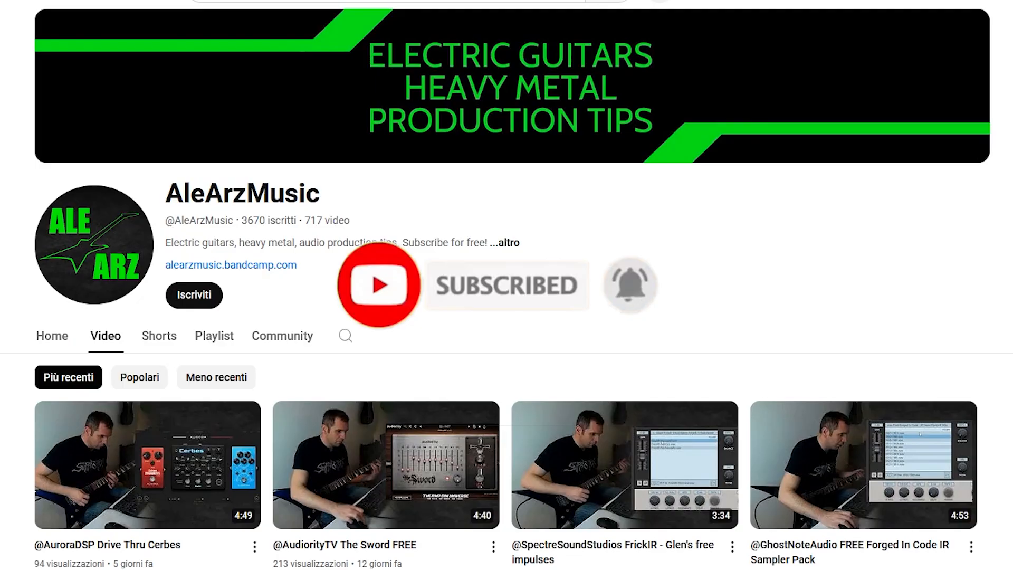